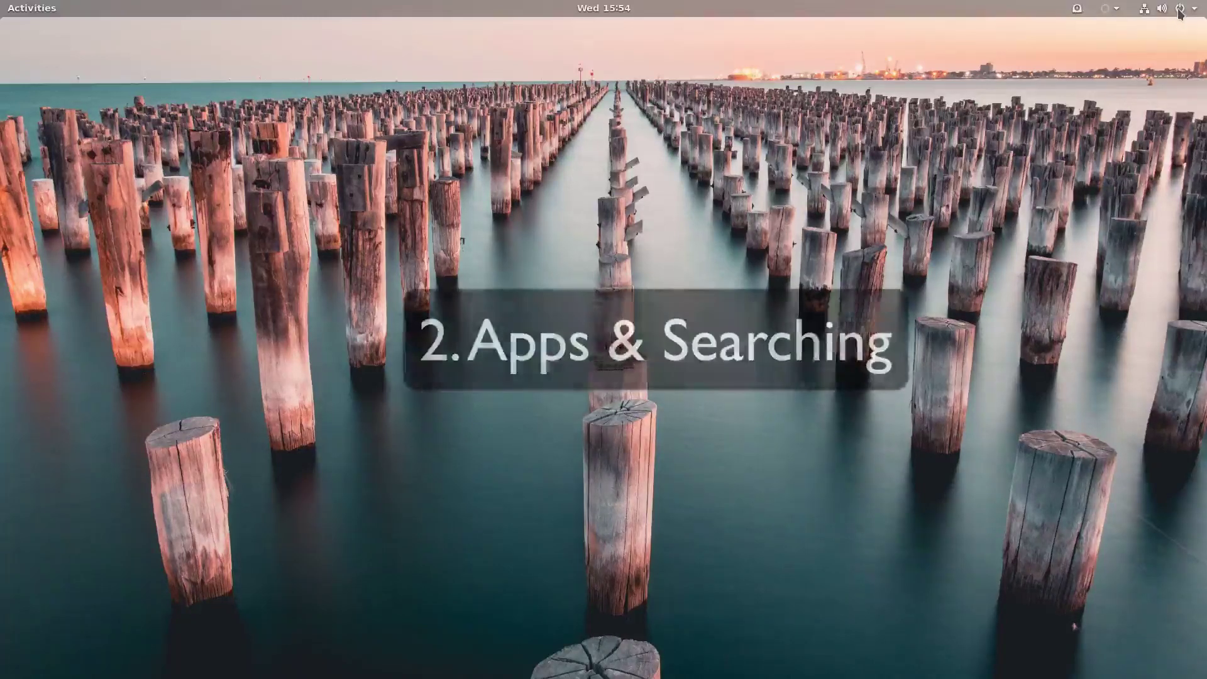
Toggle the Activities overview open, closed and open again from the top-left corner
left_click(48, 9)
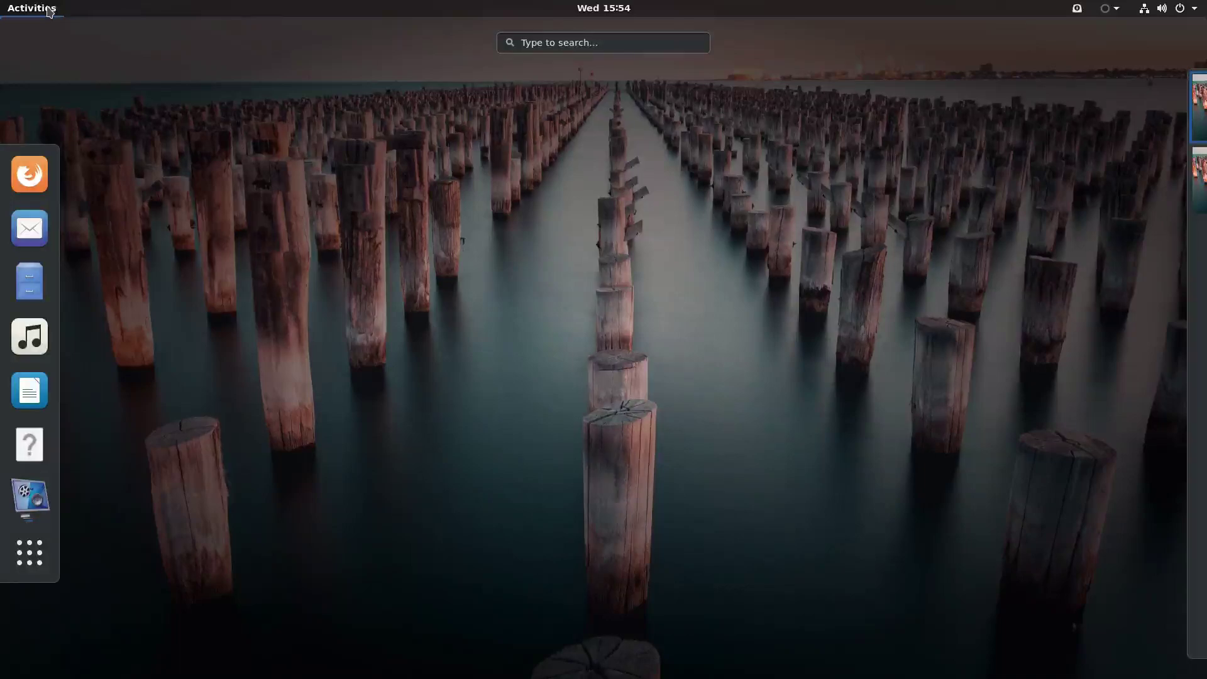
left_click(48, 10)
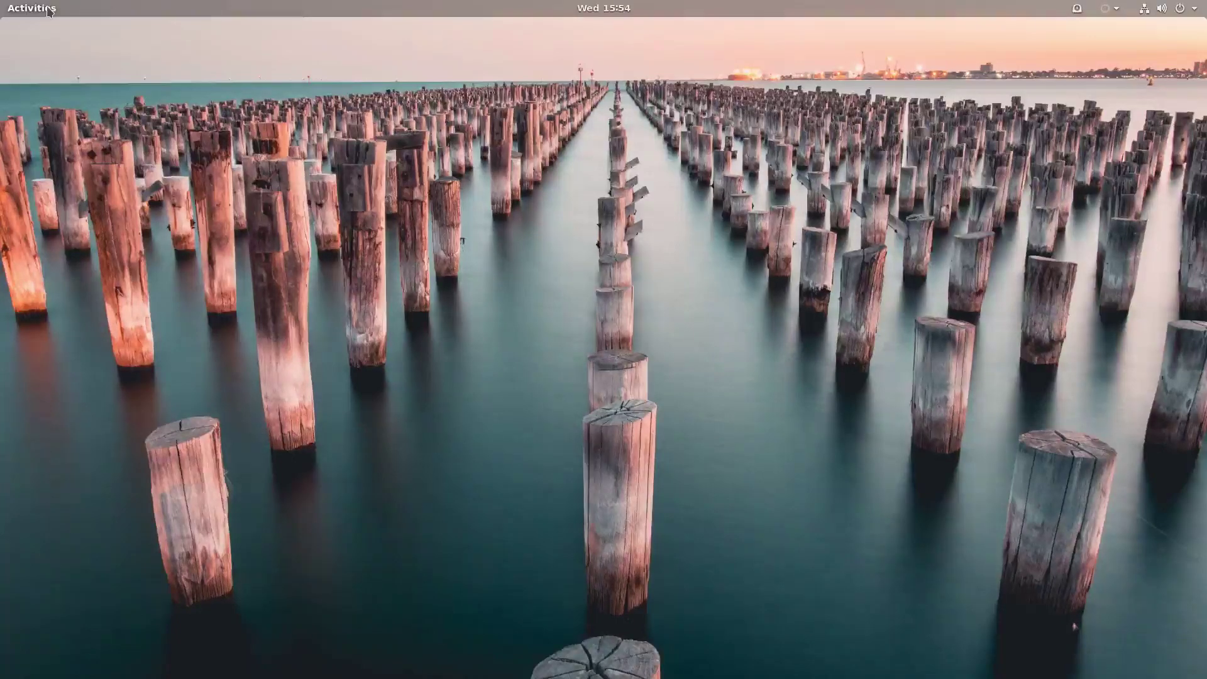
left_click(48, 9)
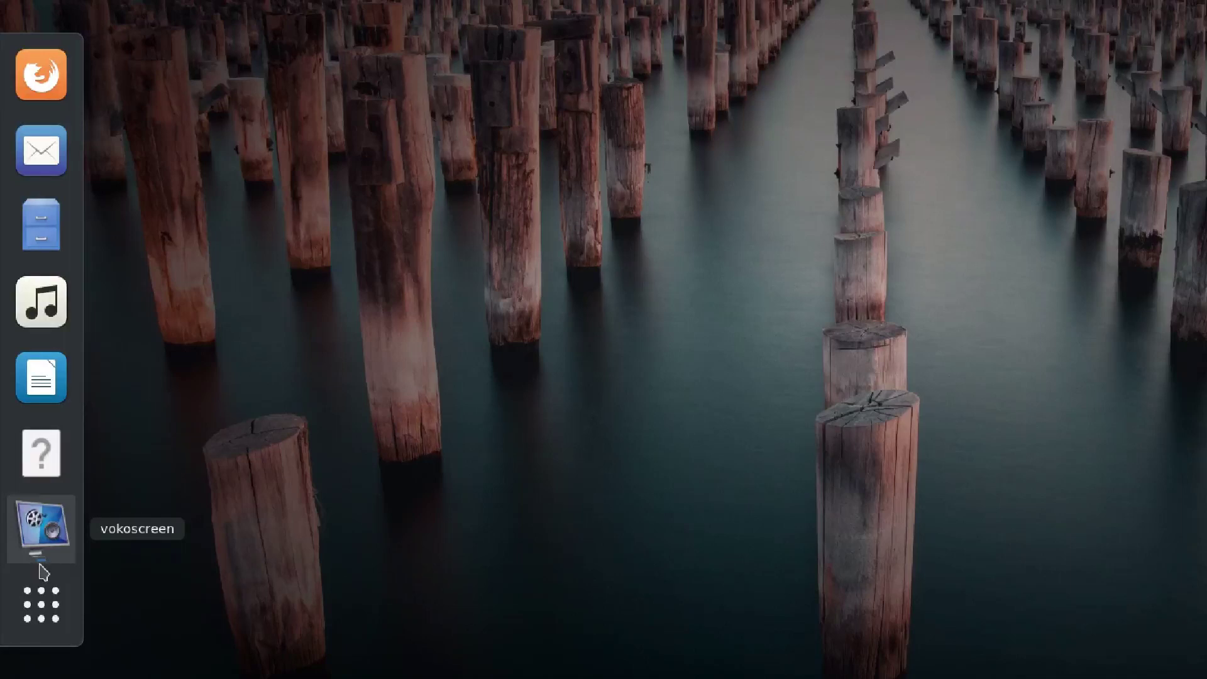
Show the application grid, switch from Frequent to All and jump to a later page
left_click(45, 601)
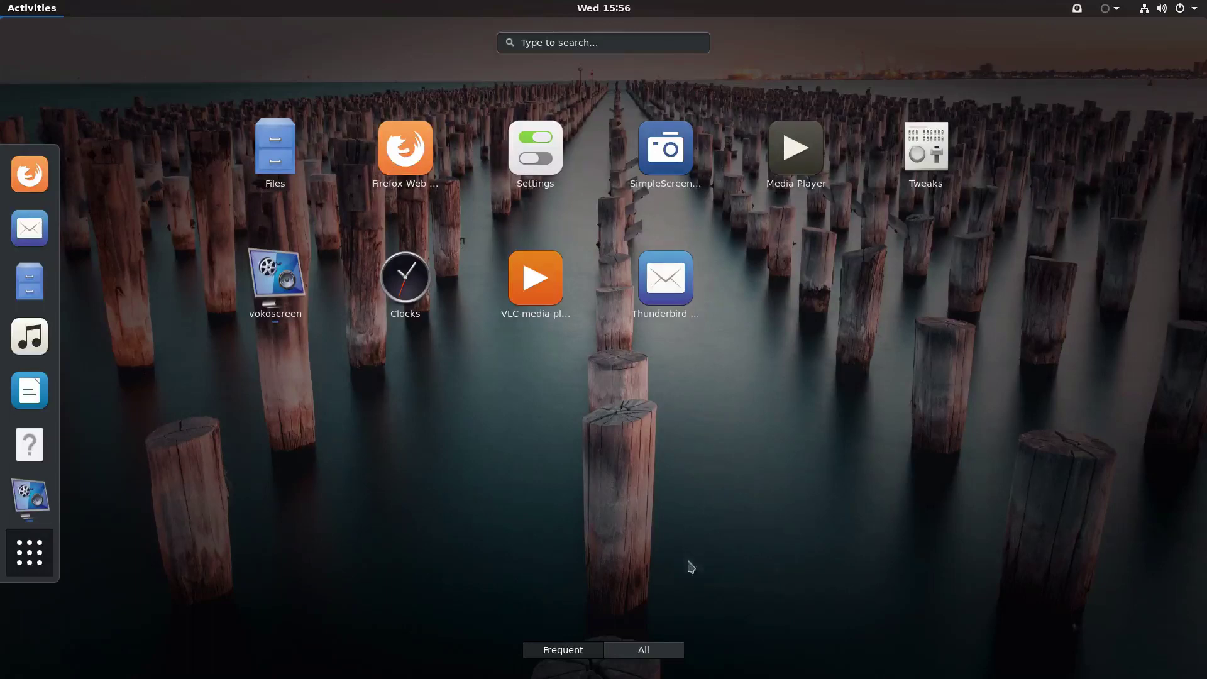
left_click(647, 656)
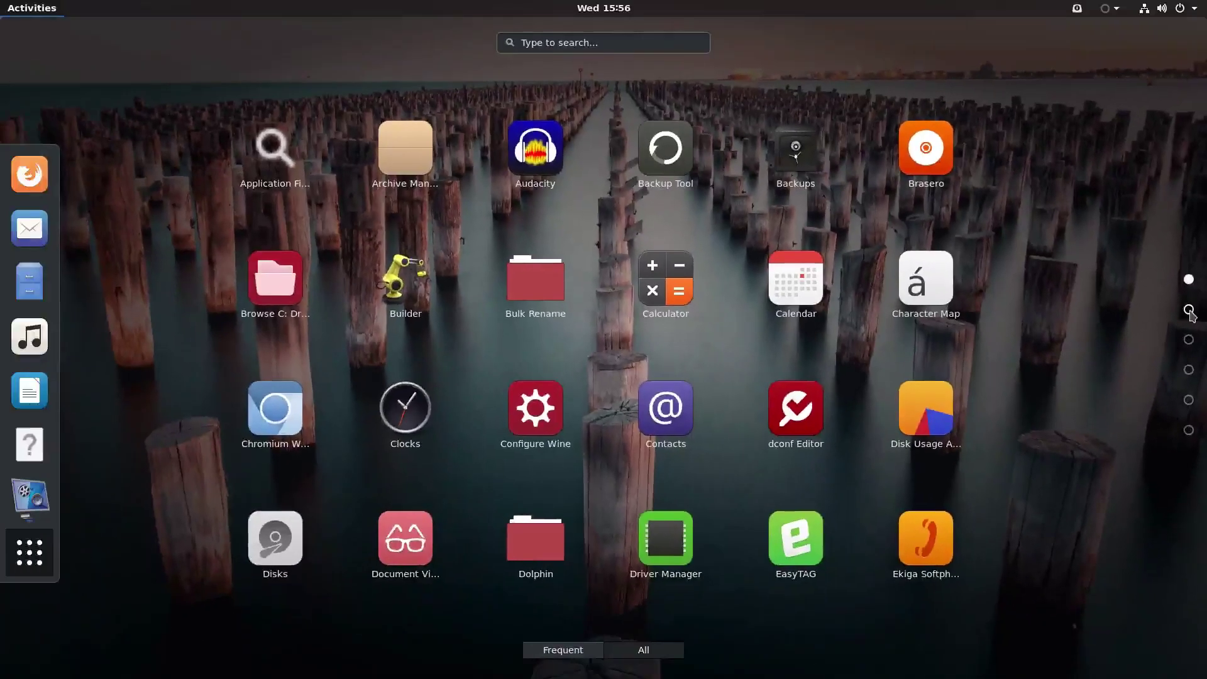
left_click(1189, 310)
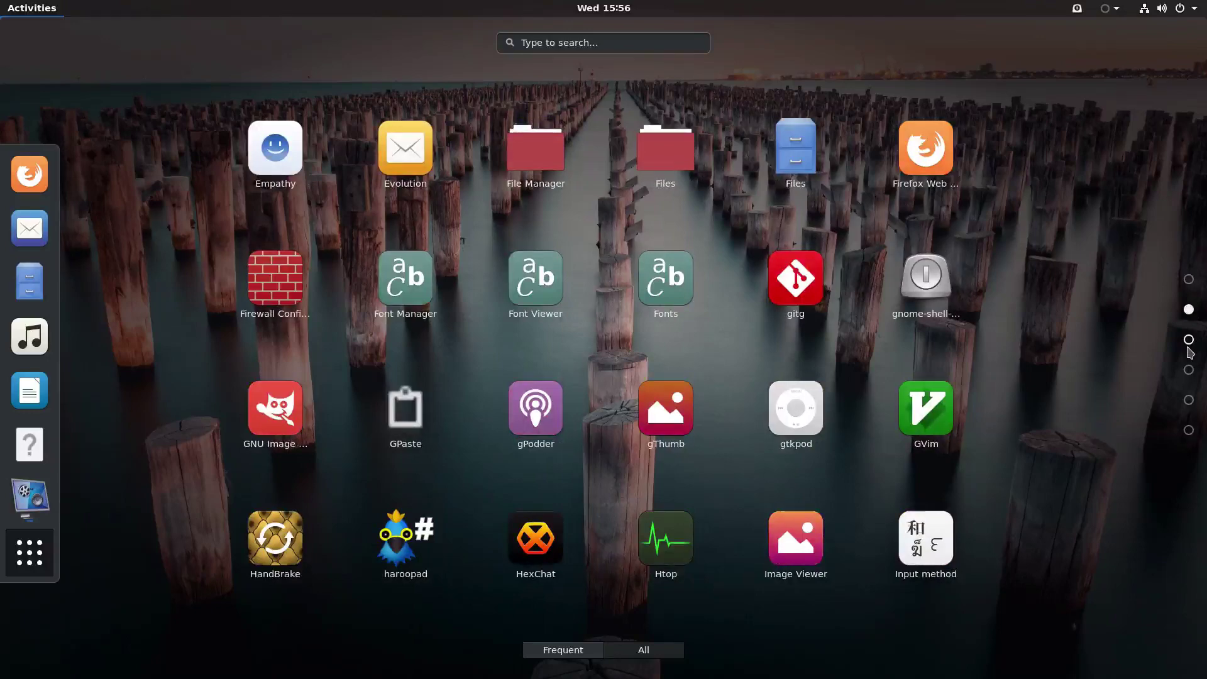
scroll(1190, 343, "down", 2)
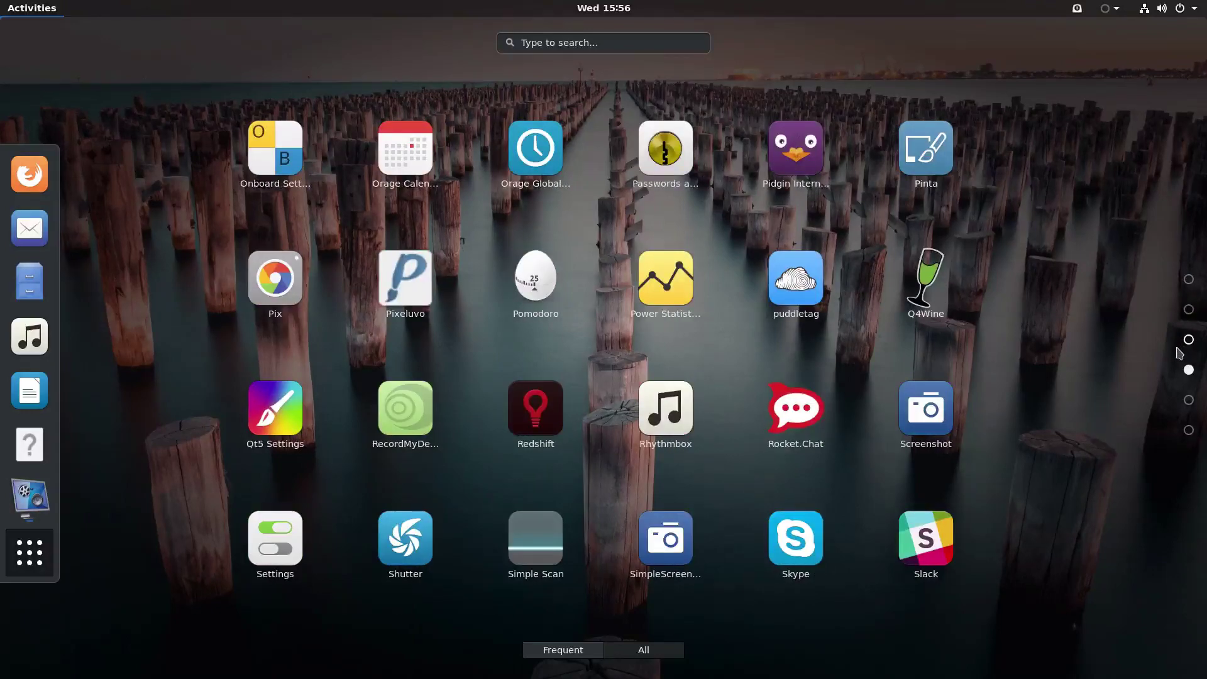
scroll(1094, 381, "down", 1)
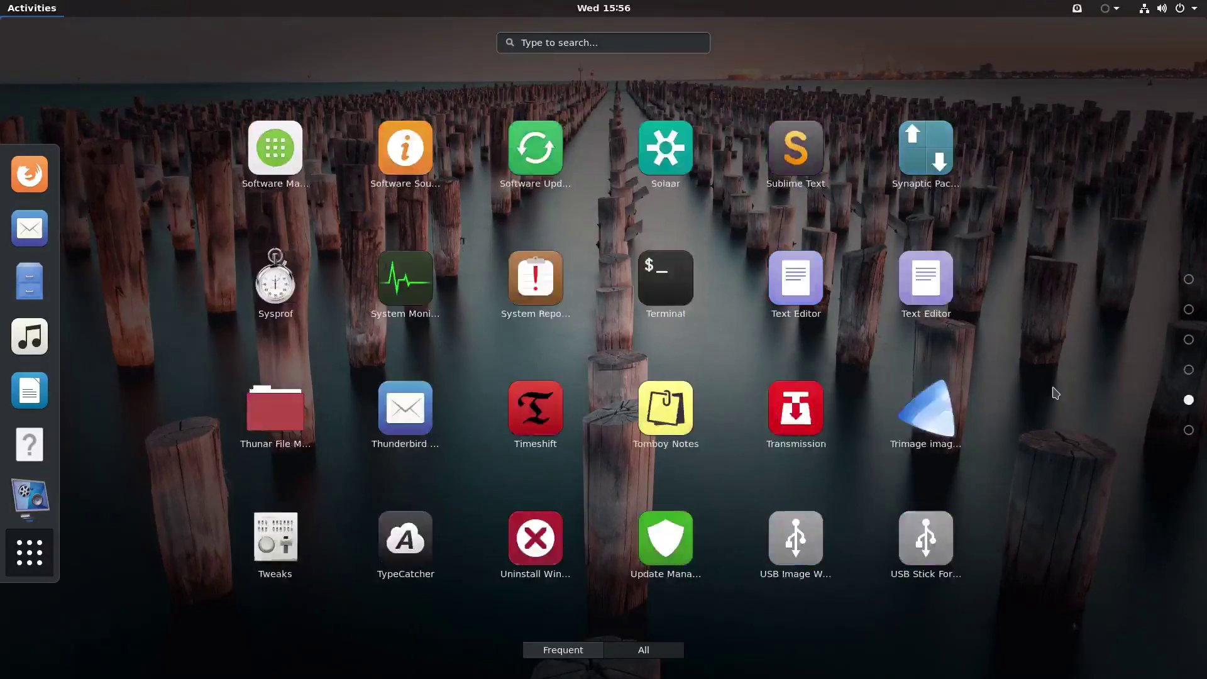
scroll(1026, 394, "down", 1)
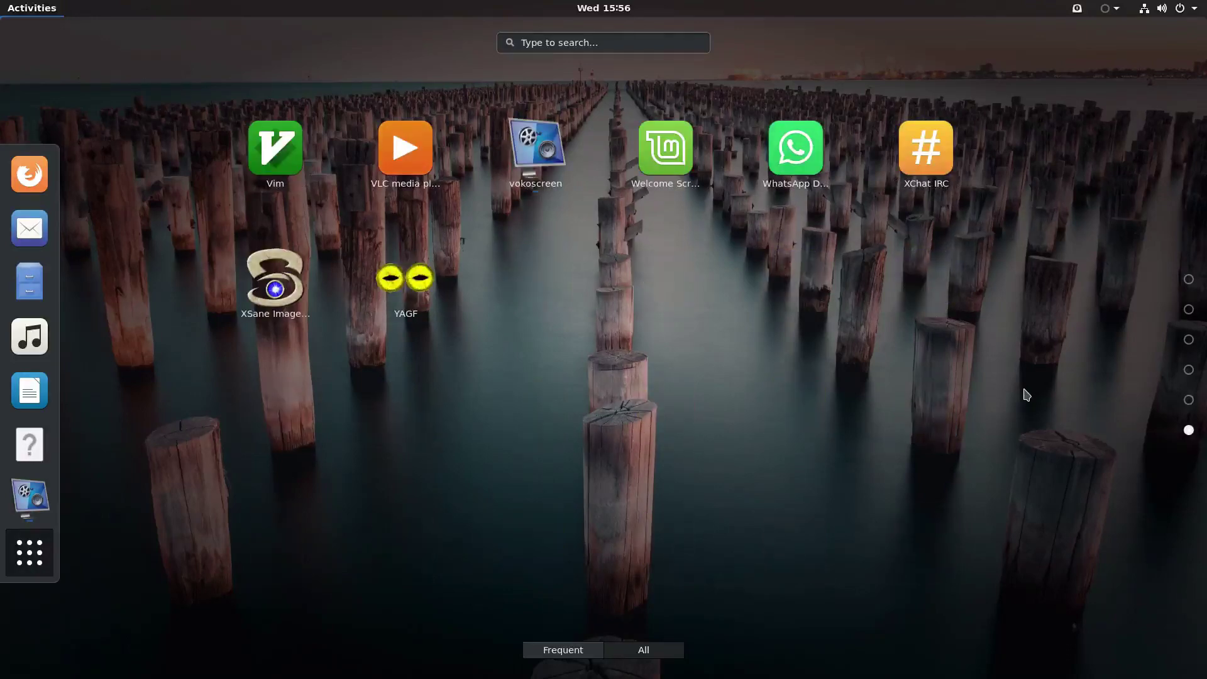
scroll(1025, 395, "up", 3)
scroll(1026, 394, "up", 1)
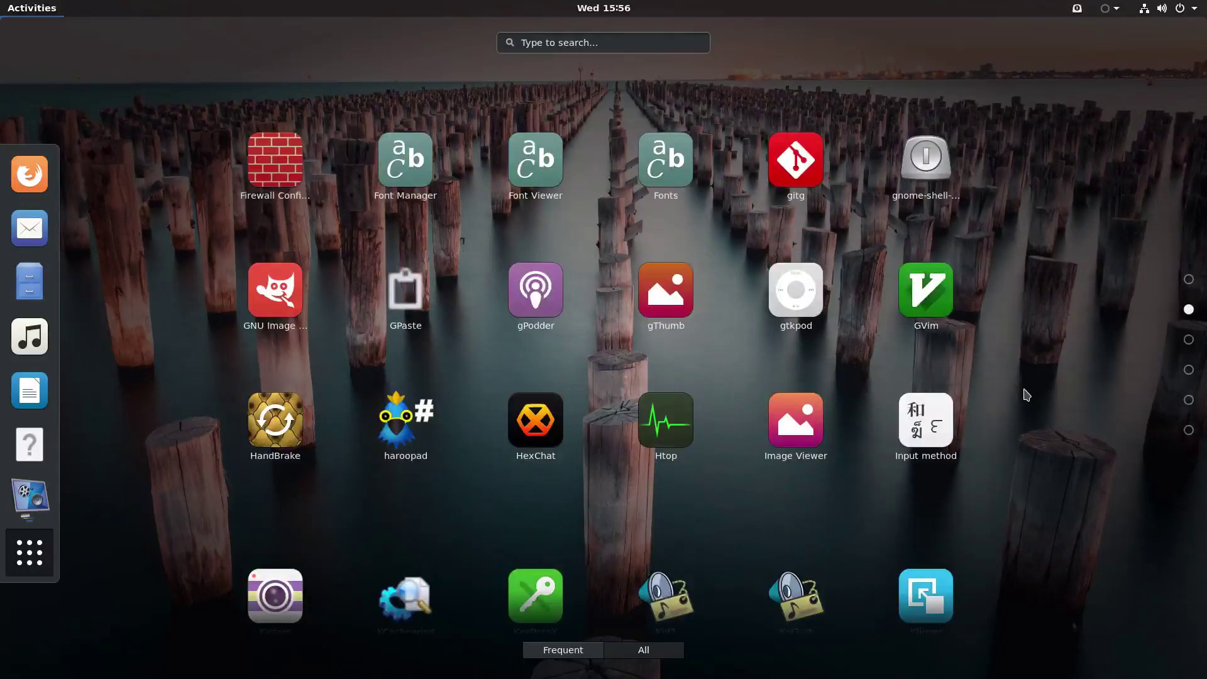
scroll(1026, 395, "up", 1)
left_click(650, 45)
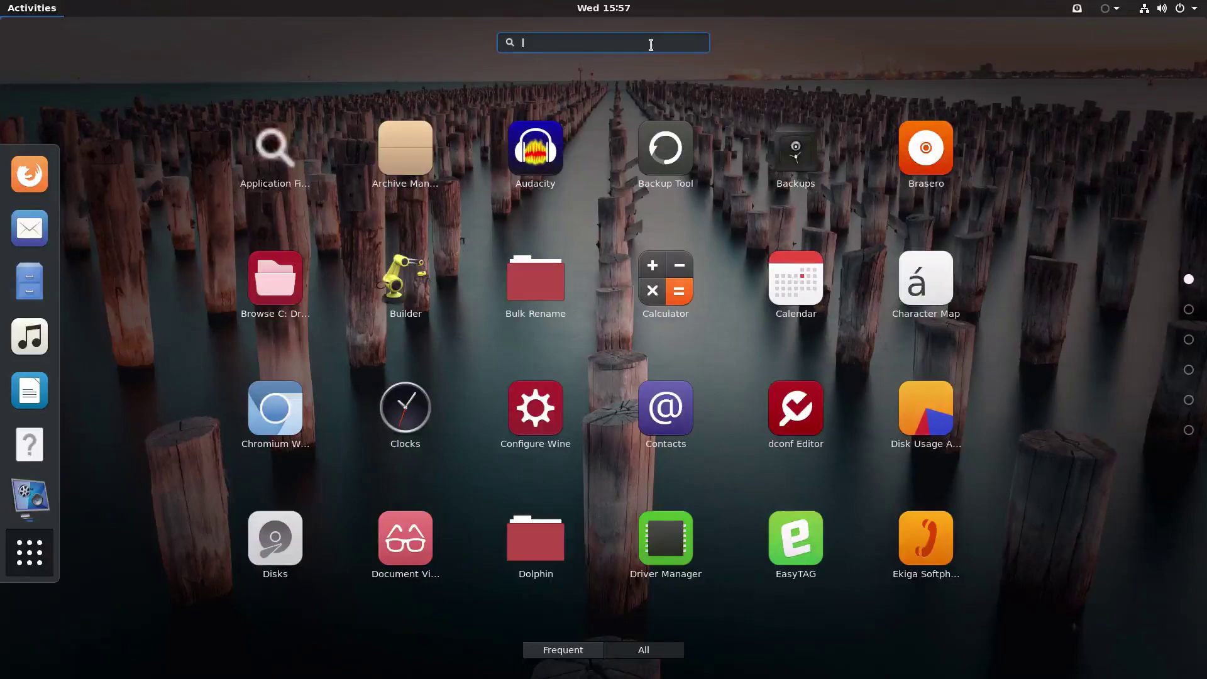
type("chrom")
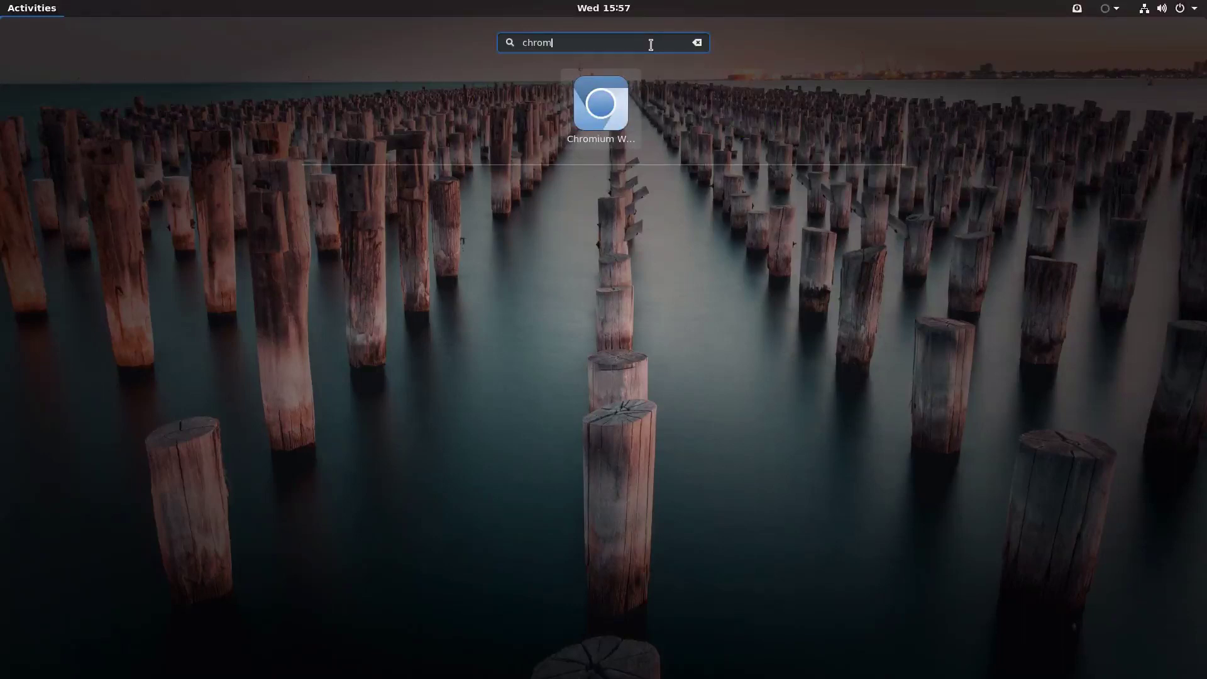
key("BackSpace")
key("BackSpace")
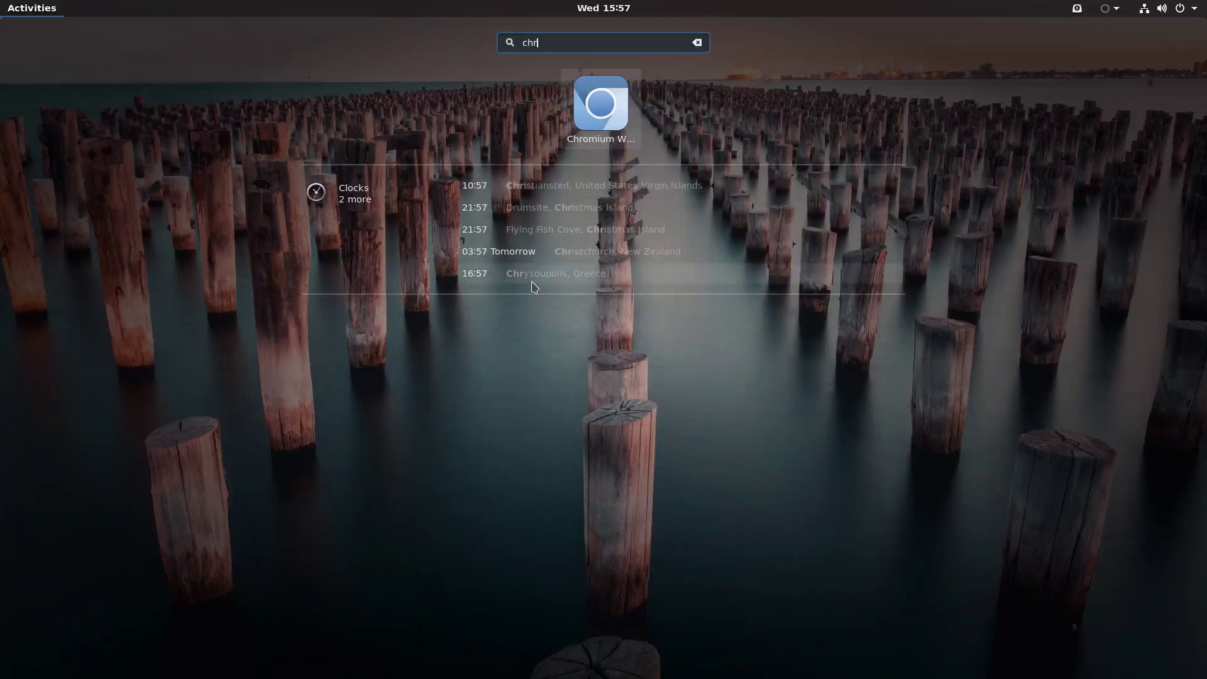
key("BackSpace")
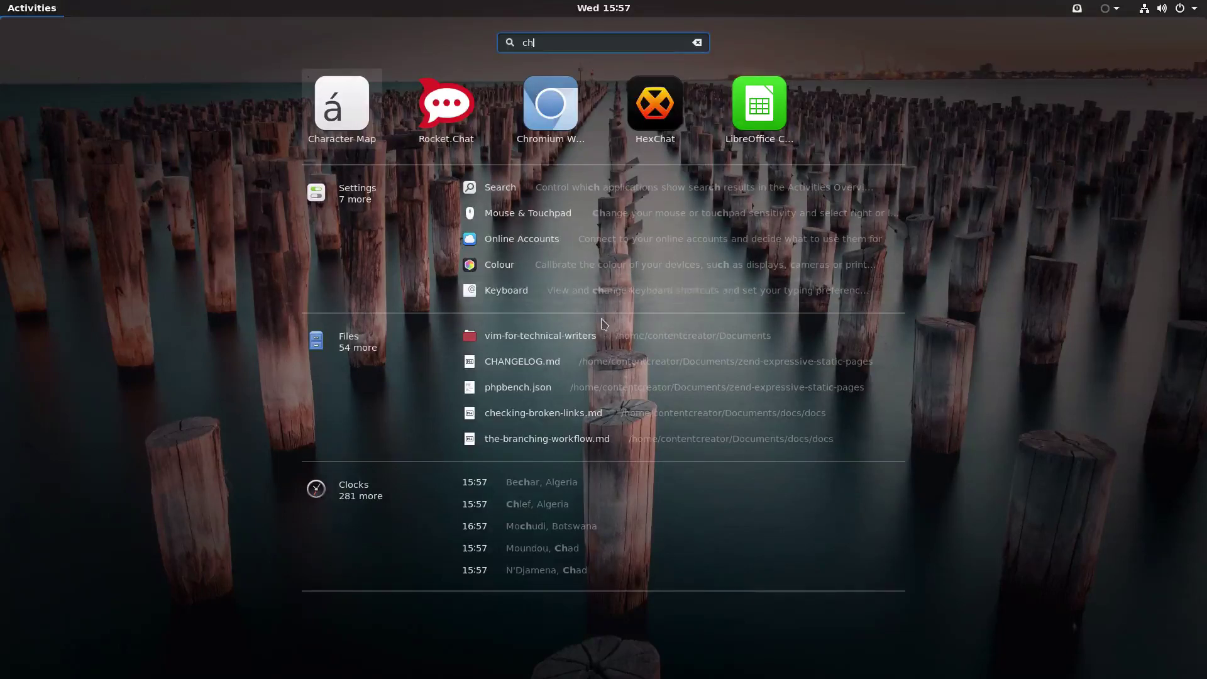
key("BackSpace")
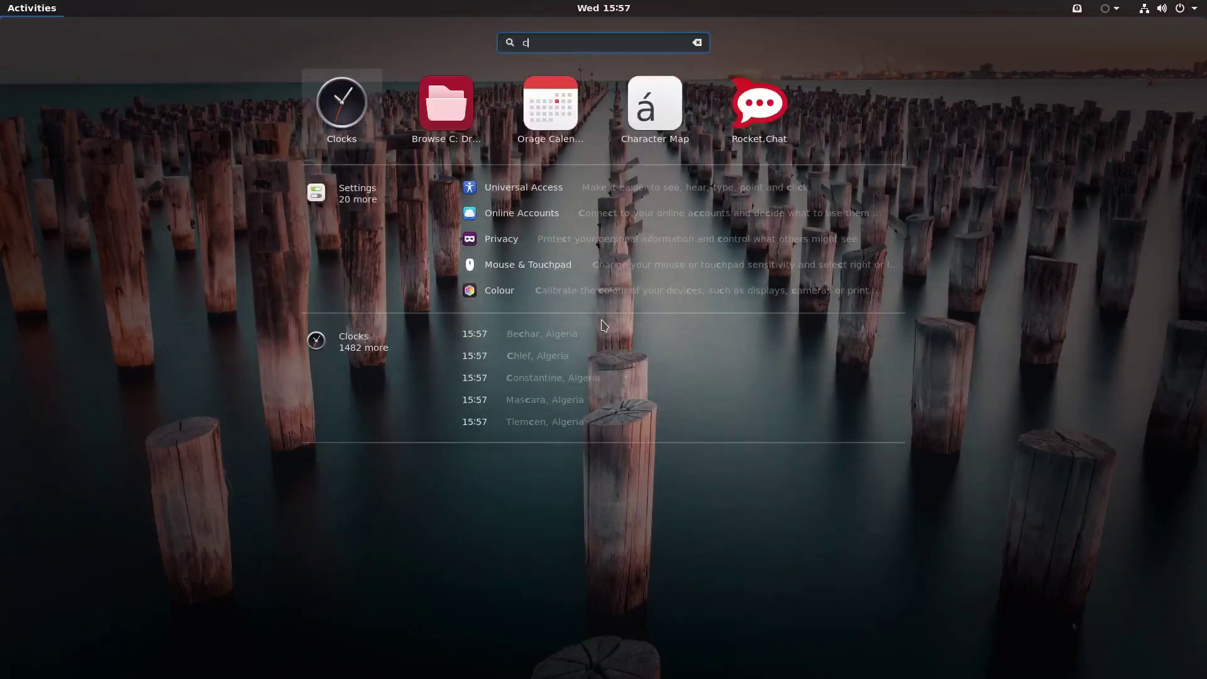
key("BackSpace")
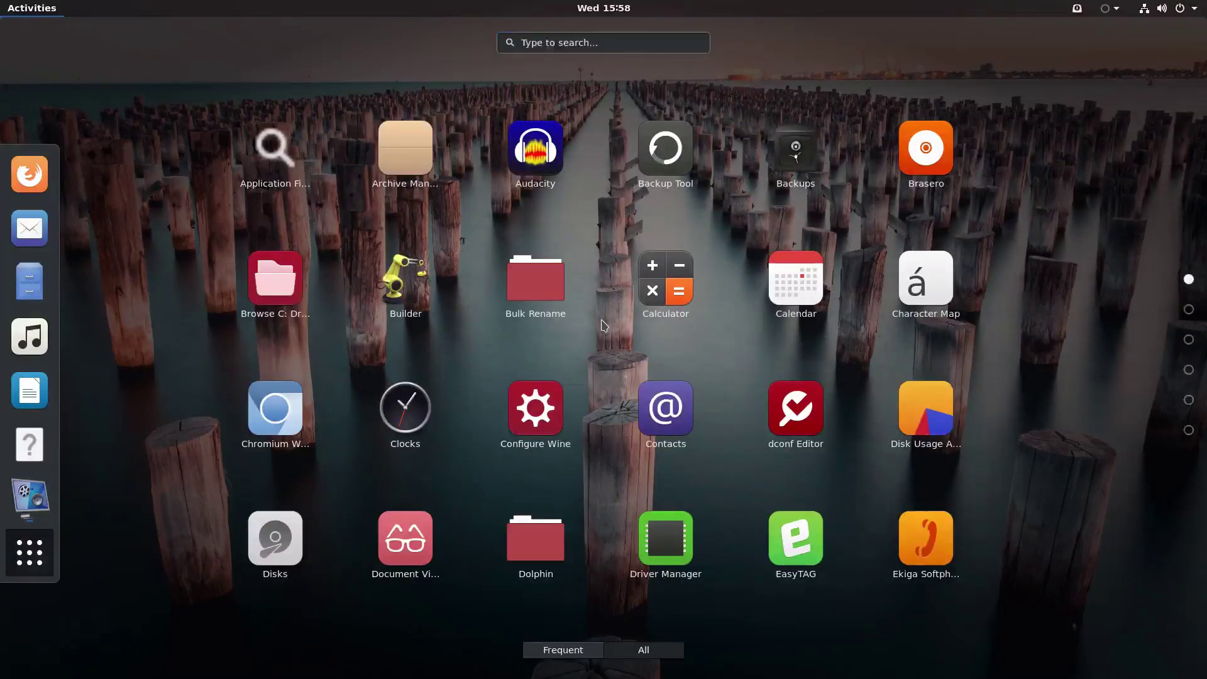
Leave the overview, then bring up the Alt+F2 run-command prompt and dismiss it unused
key("Escape")
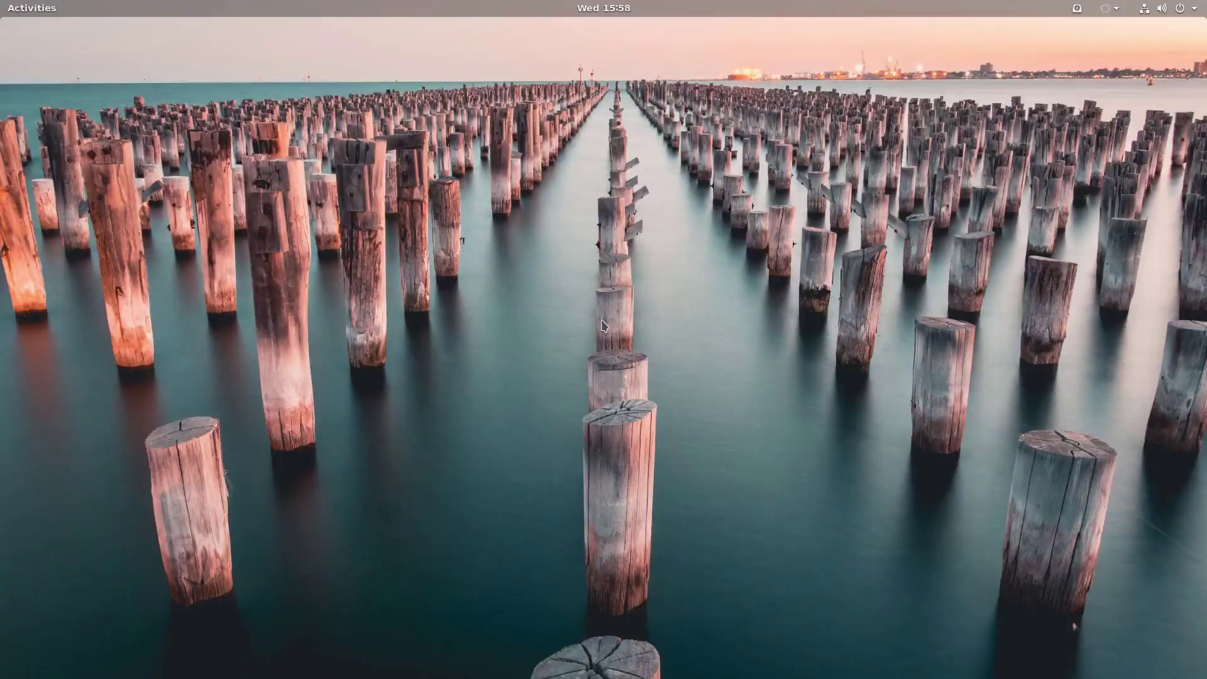
key("alt+F2")
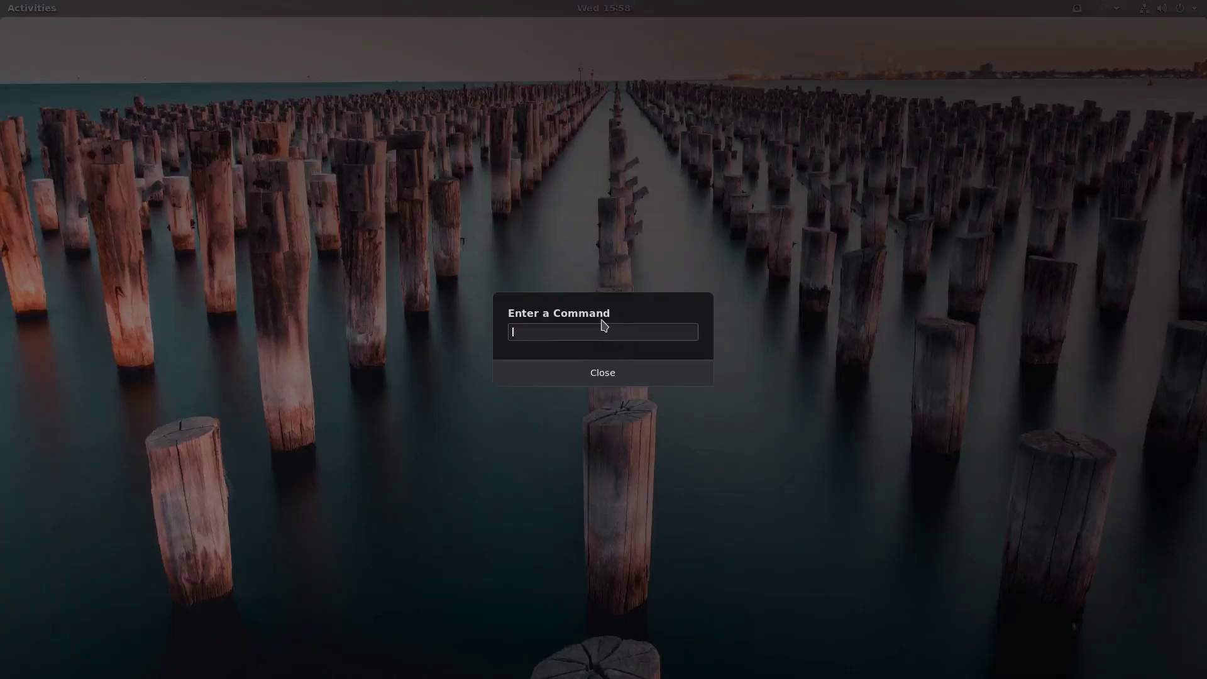
key("Escape")
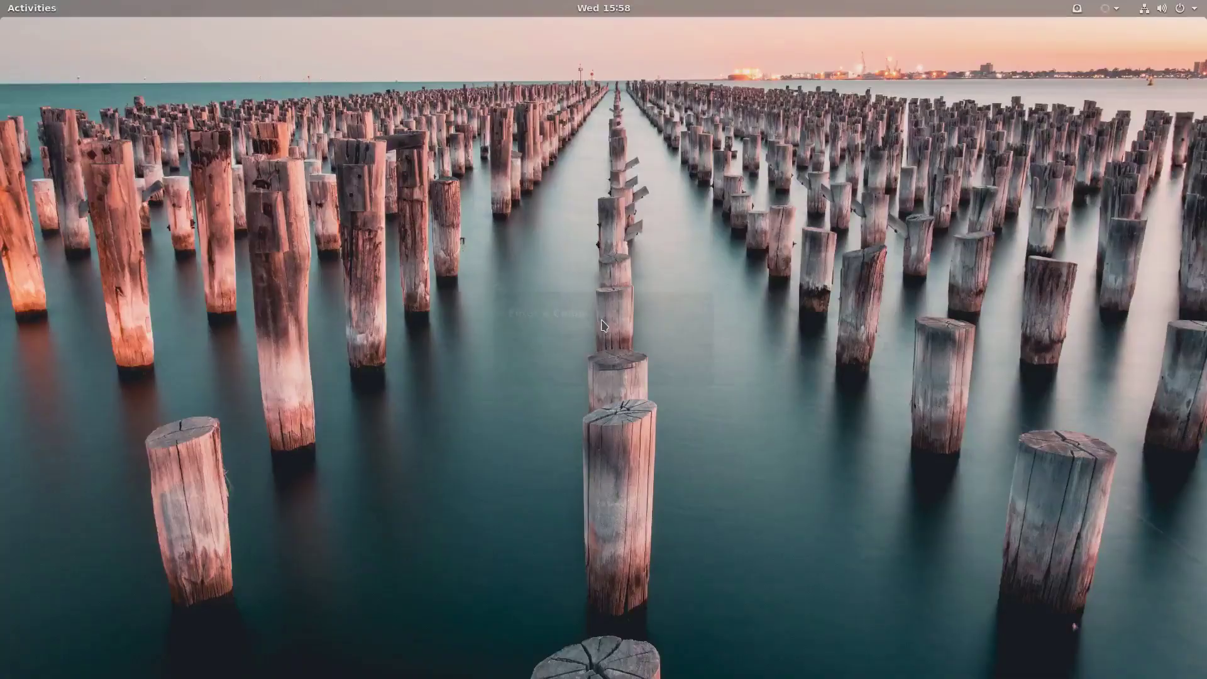
Summon the overview with Super and backspace the search term until the field is empty
key("super")
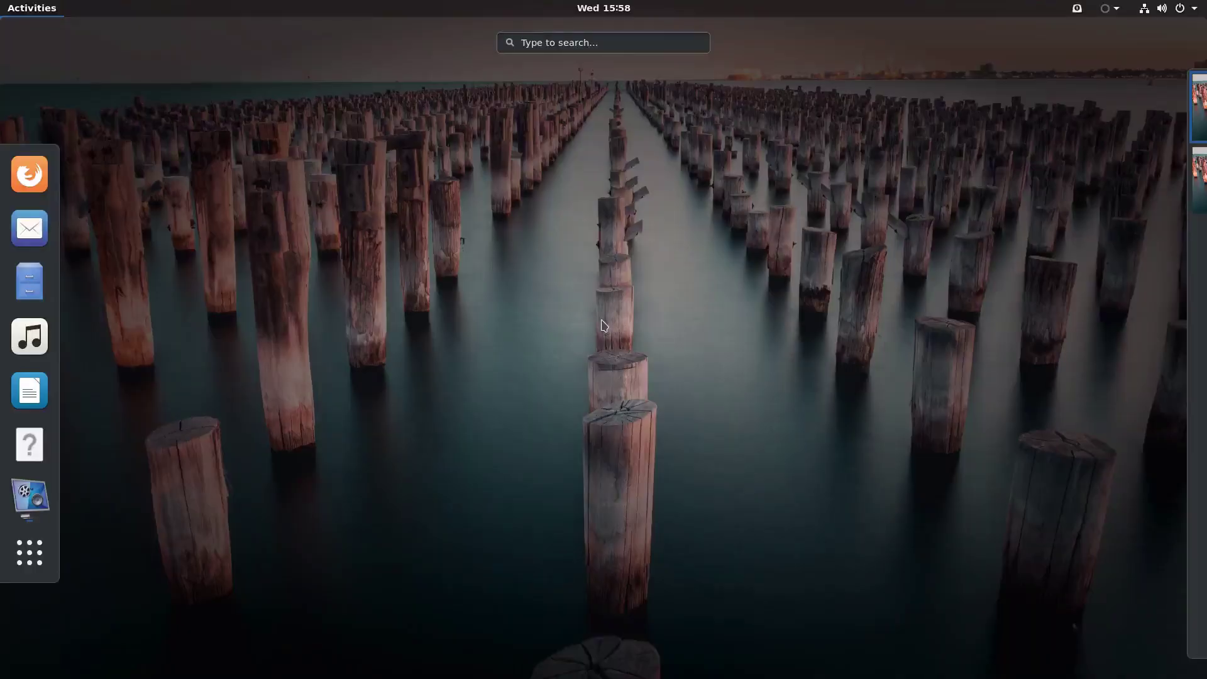
type("fire")
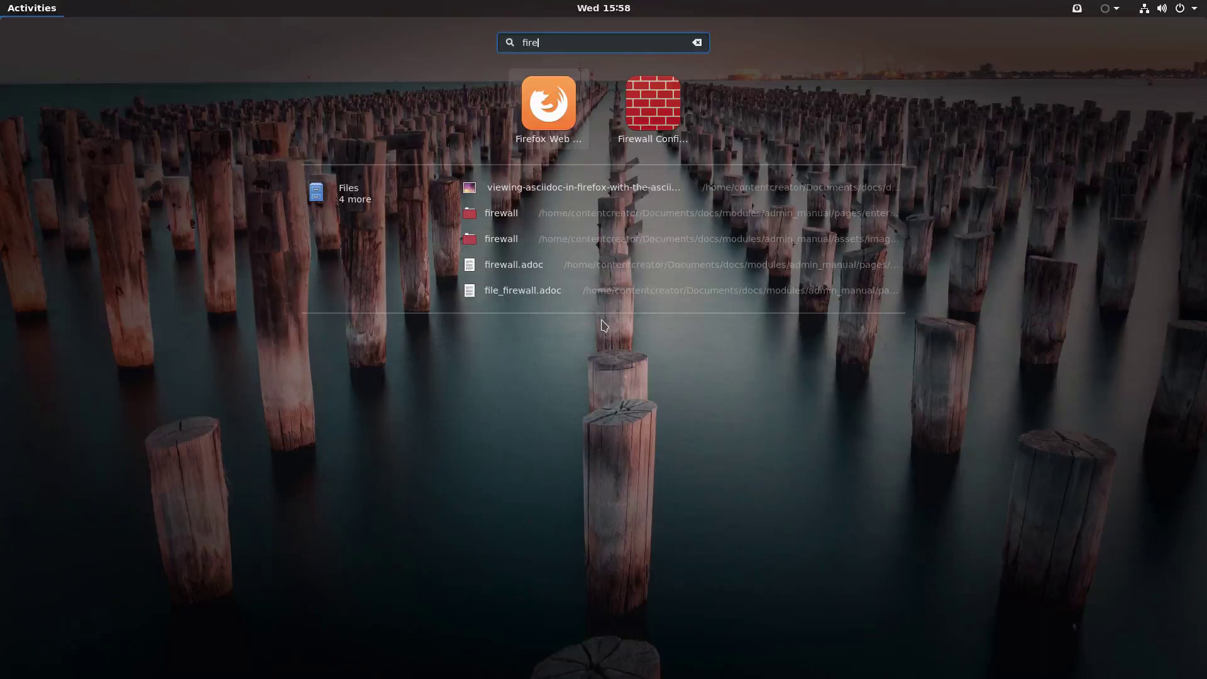
key("BackSpace")
key("BackSpace")
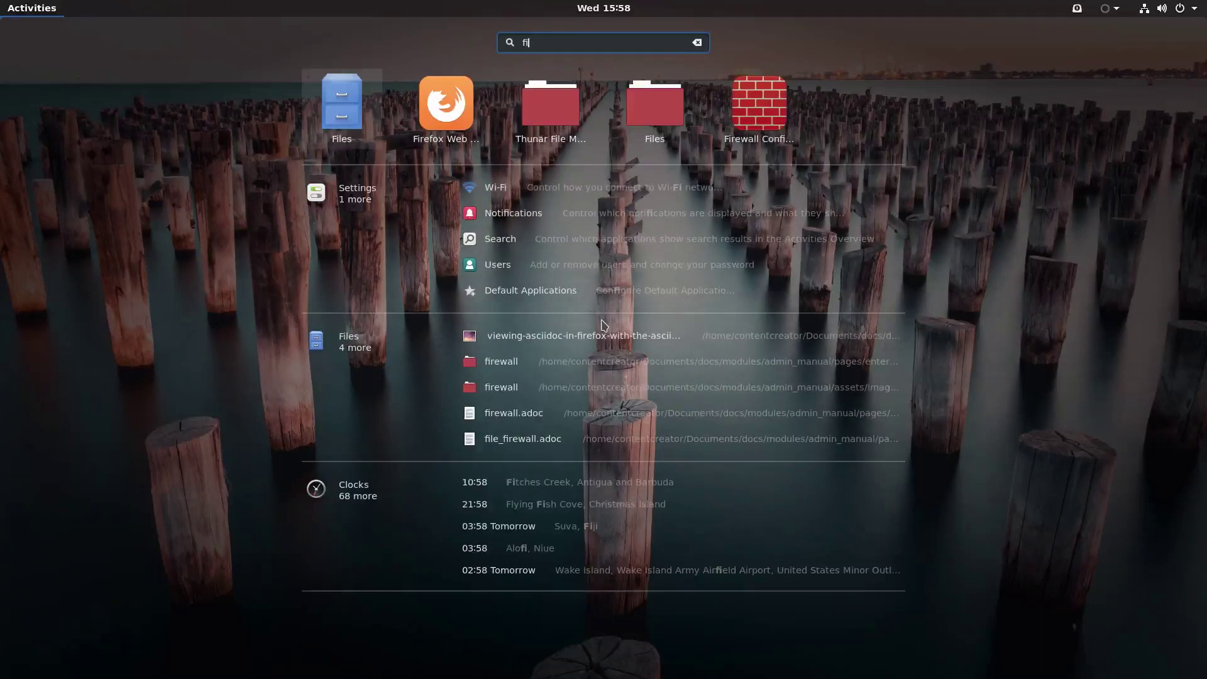
key("BackSpace")
key("BackSpace")
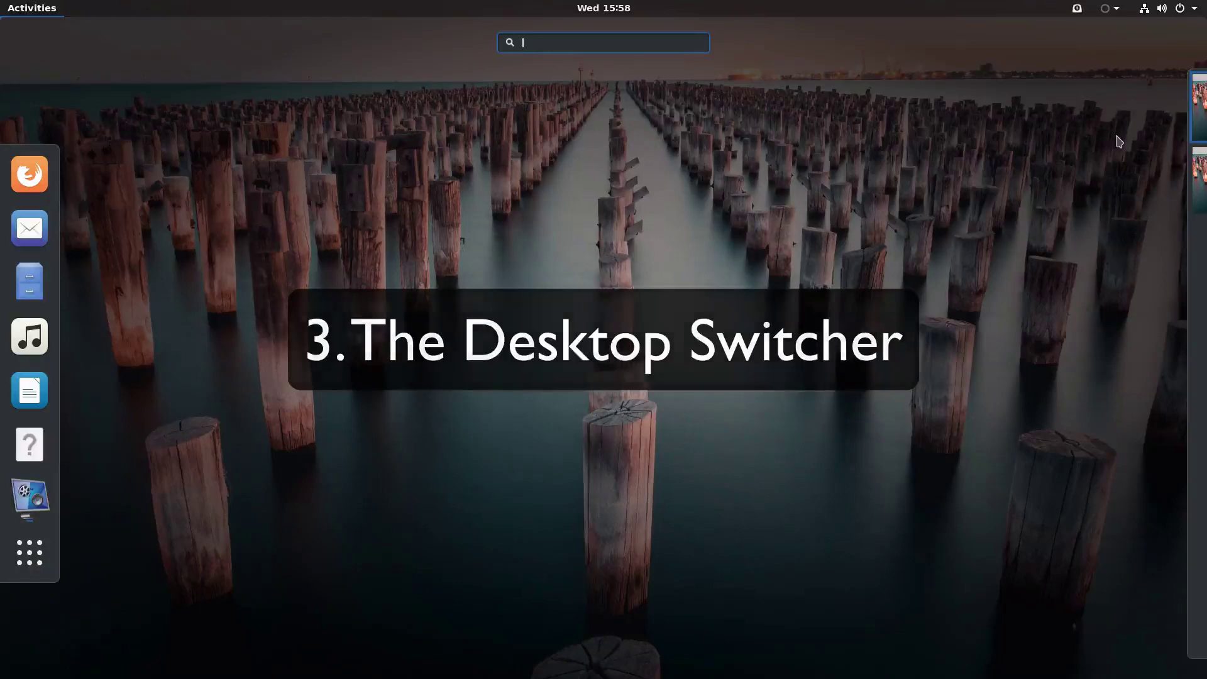
mouse_move(1195, 141)
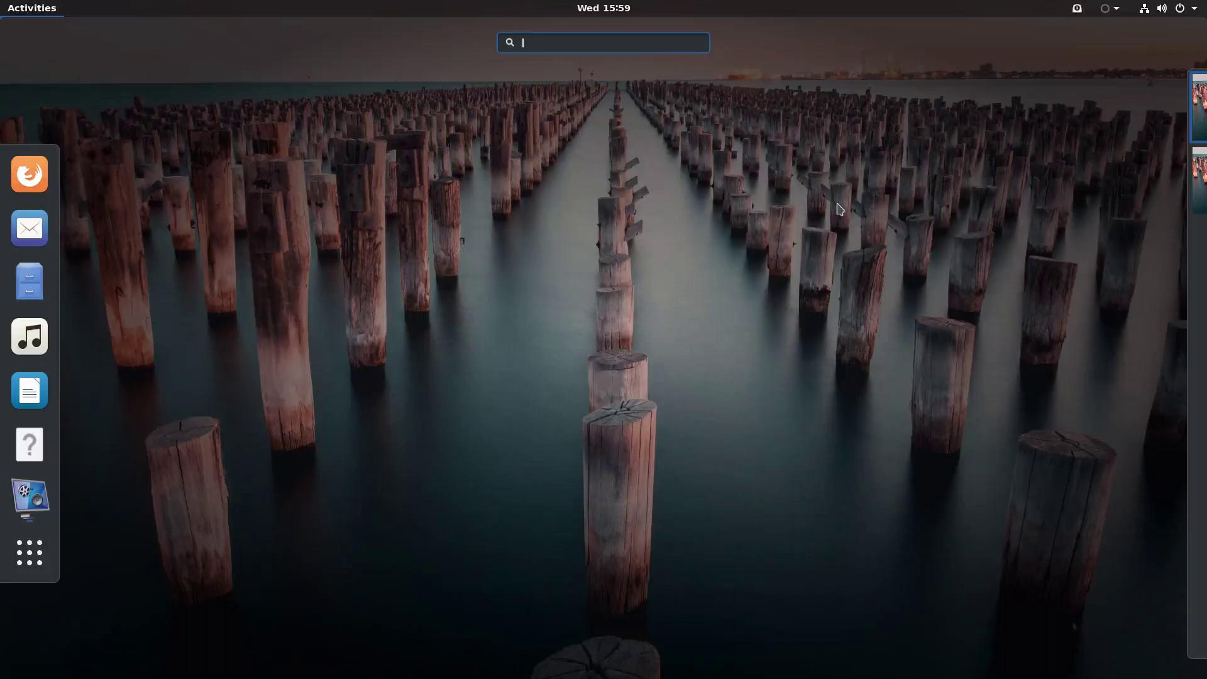
Launch Firefox, a Files window and LibreOffice Writer from the dash via the overview
left_click(28, 173)
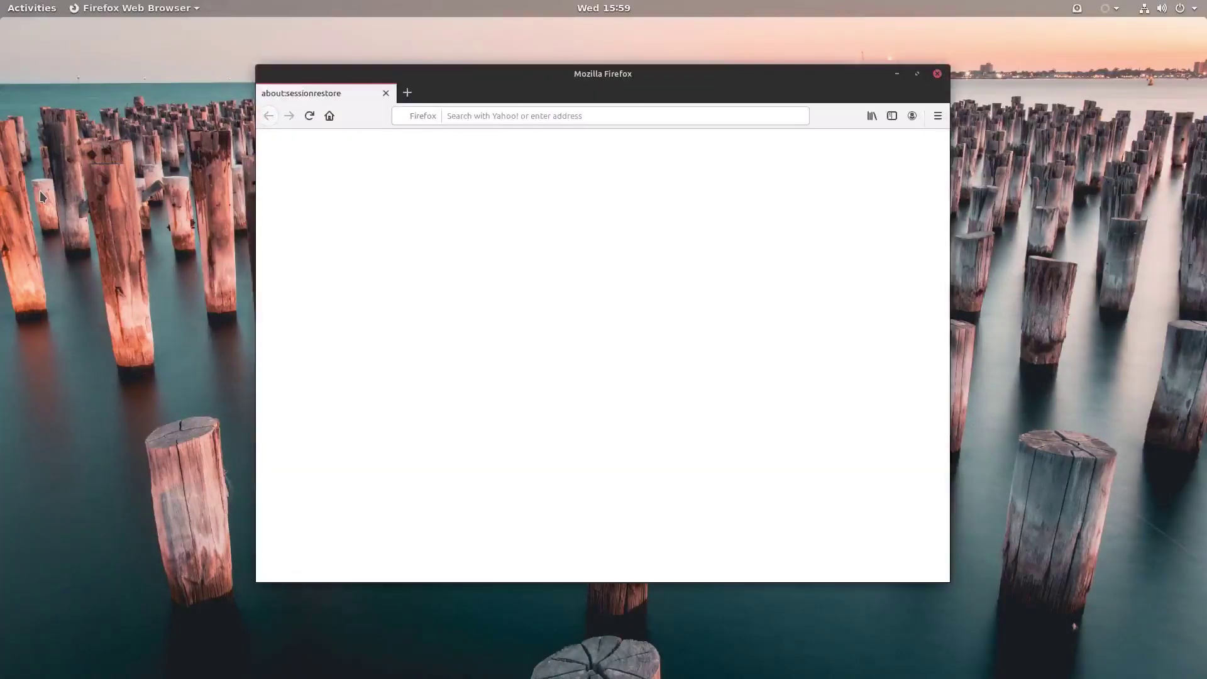
key("super")
key("super")
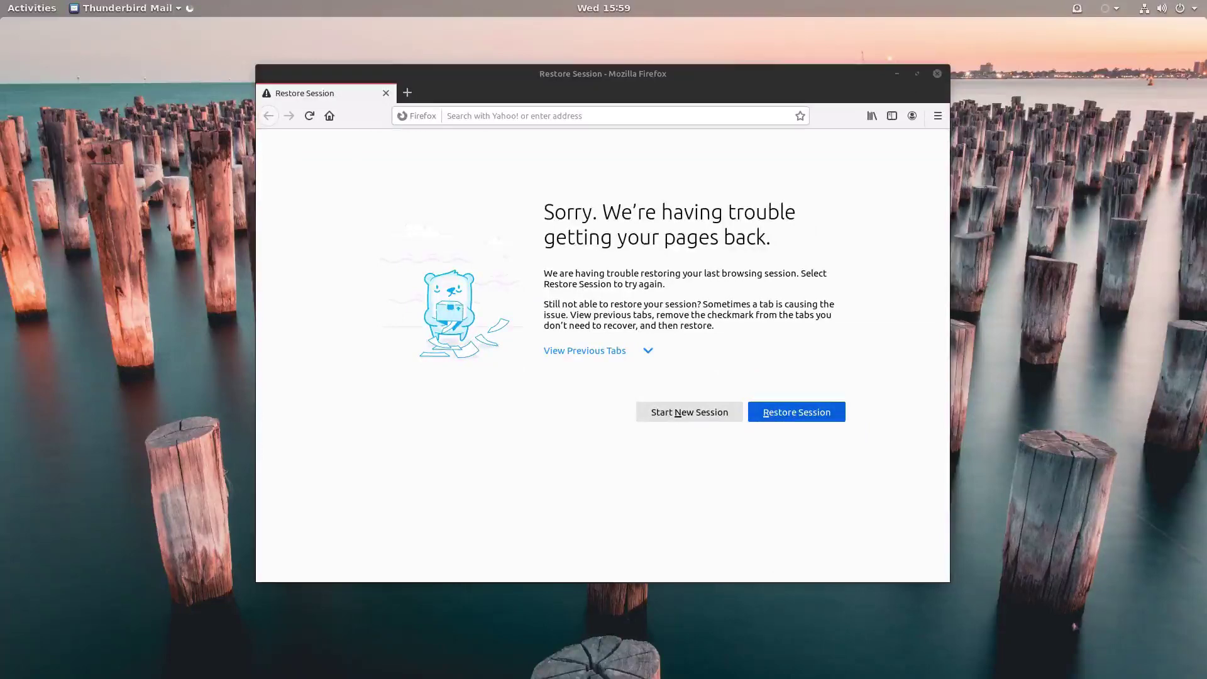
key("super")
left_click(30, 281)
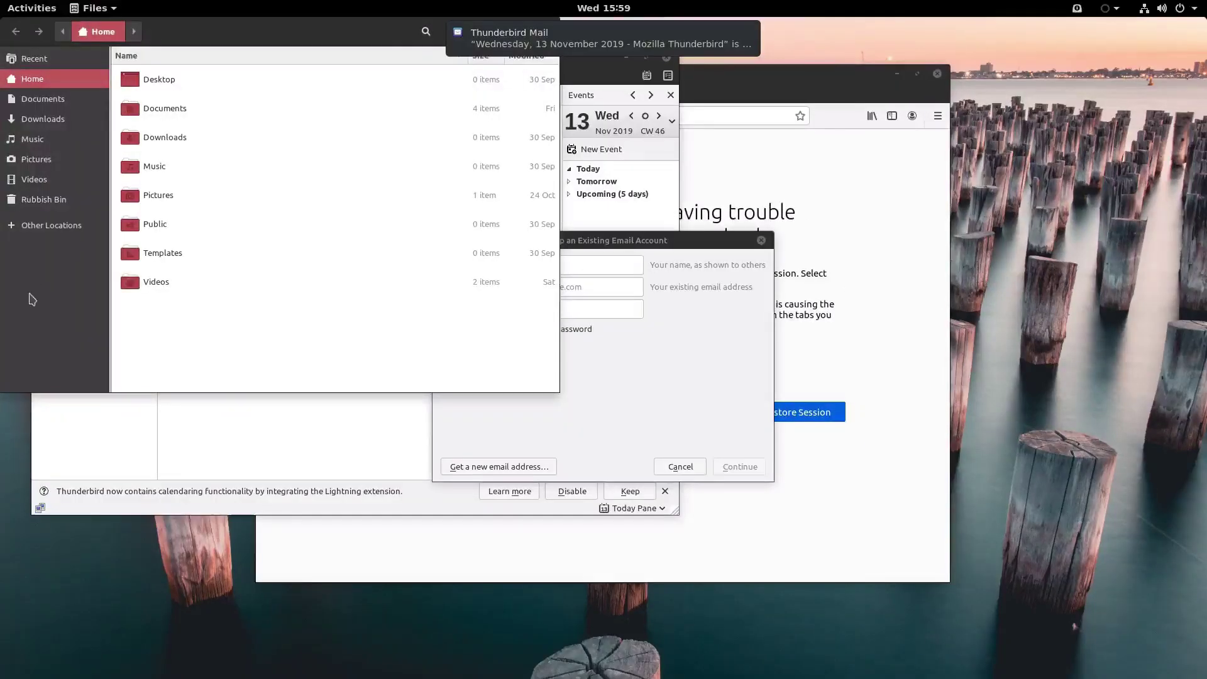
key("super")
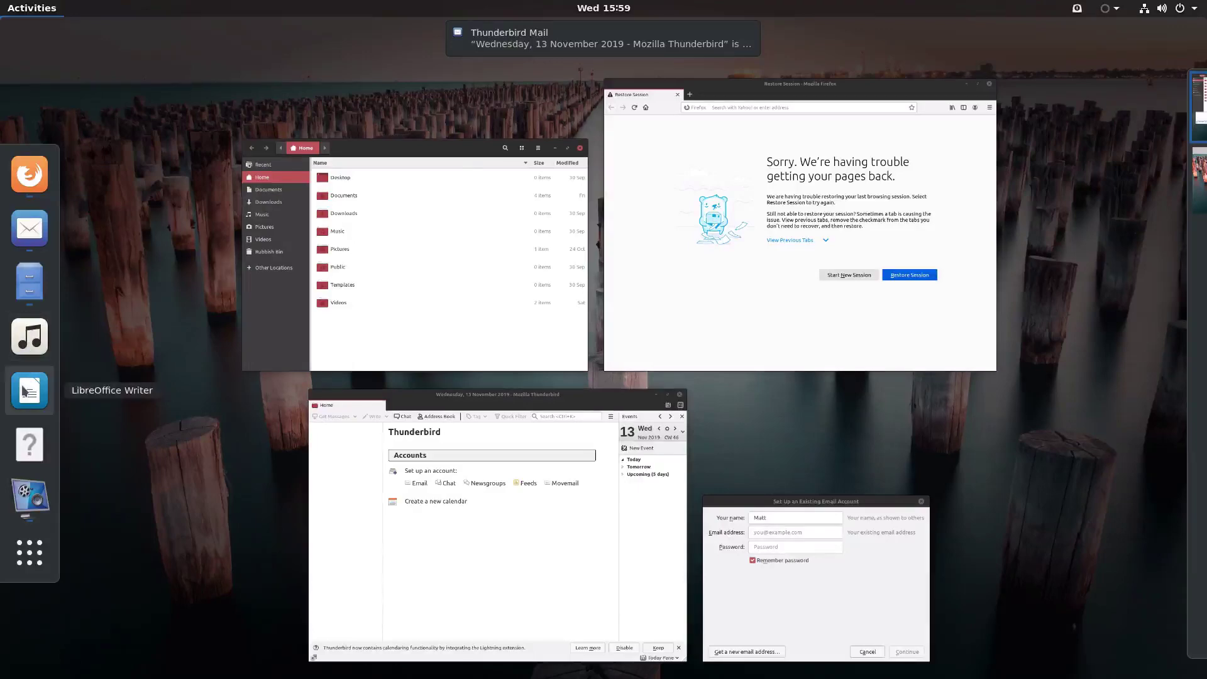
left_click(30, 390)
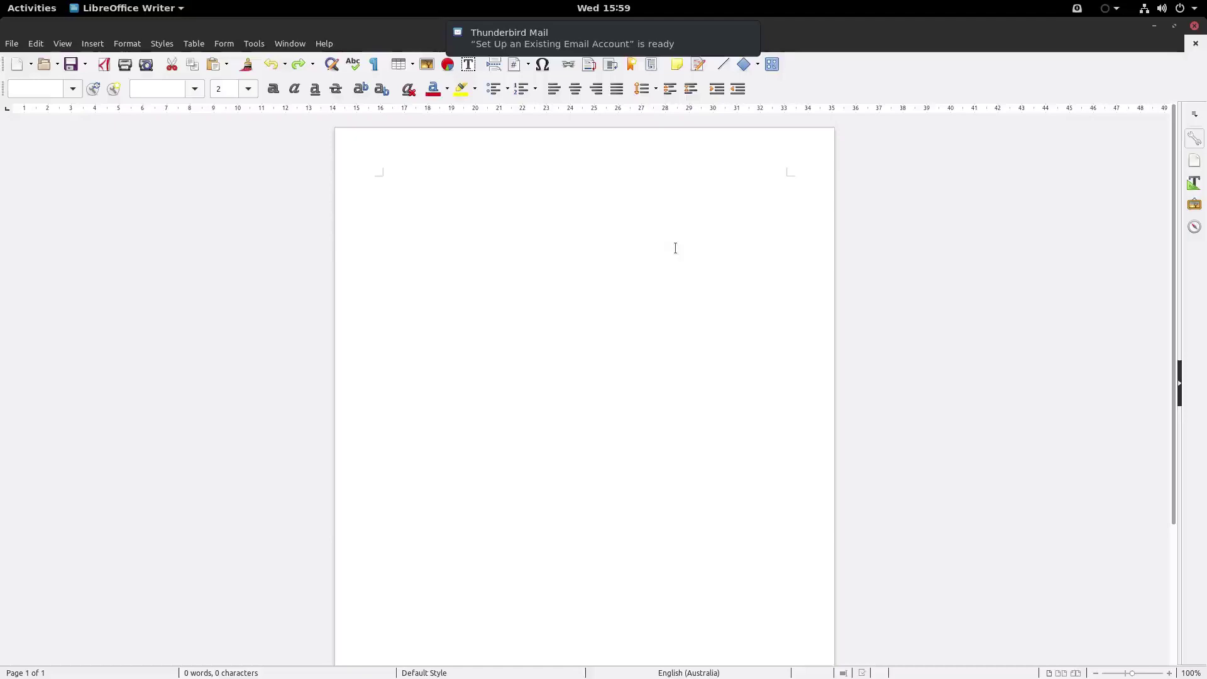
Unmaximise and narrow Writer, then move Files down so Thunderbird and Firefox show
left_click(1176, 25)
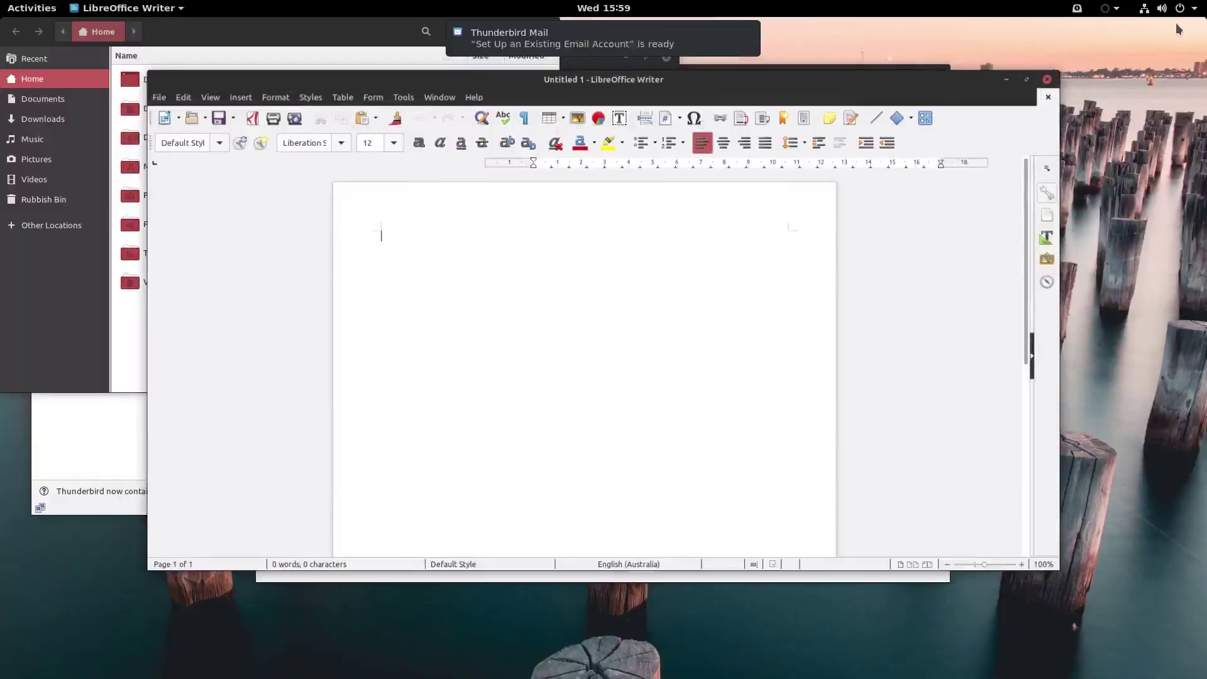
left_click_drag(835, 85, 876, 154)
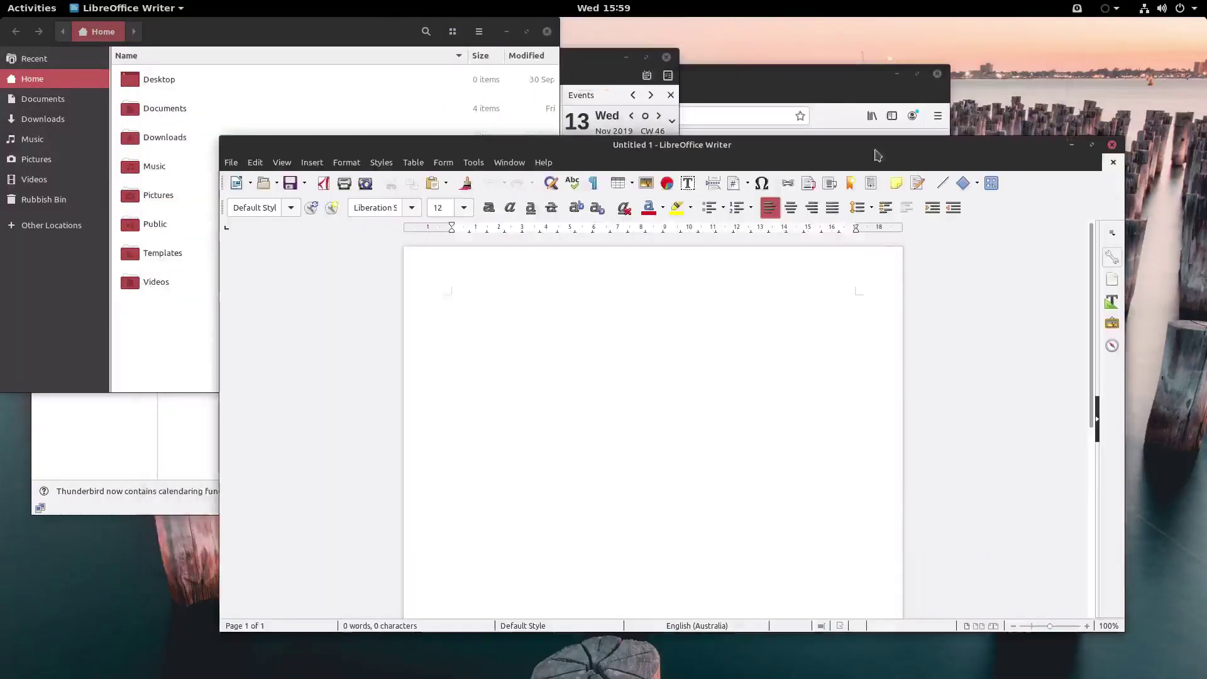
left_click_drag(221, 305, 465, 314)
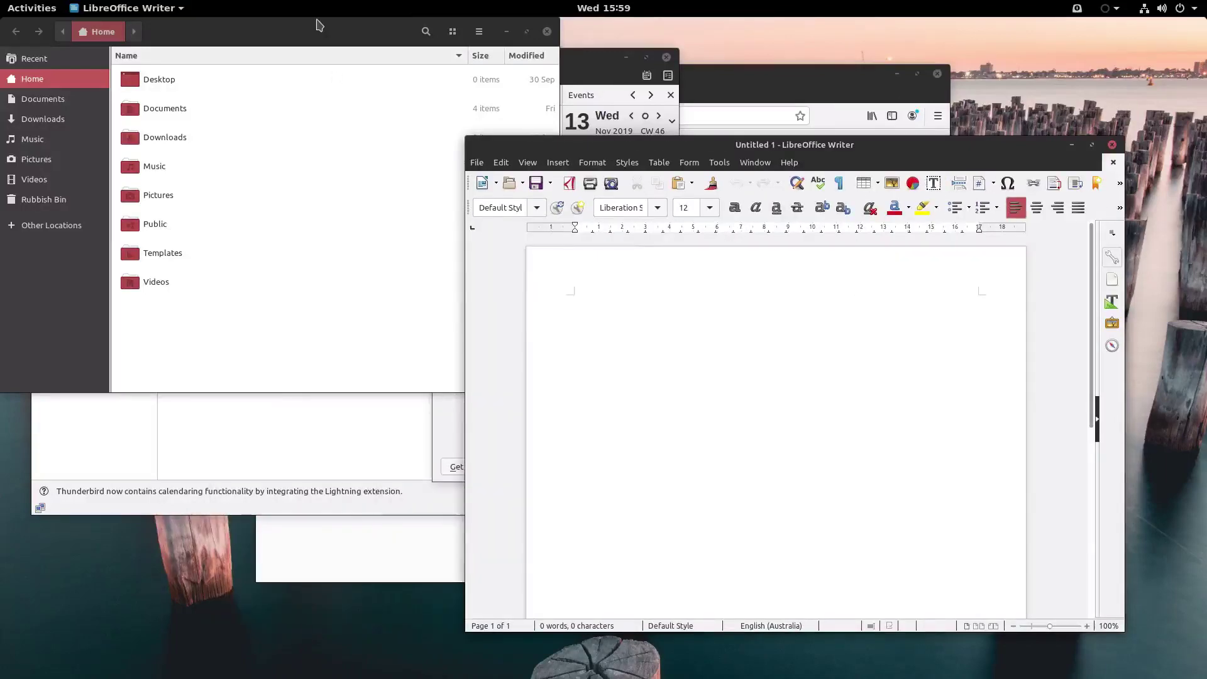
left_click_drag(318, 25, 404, 230)
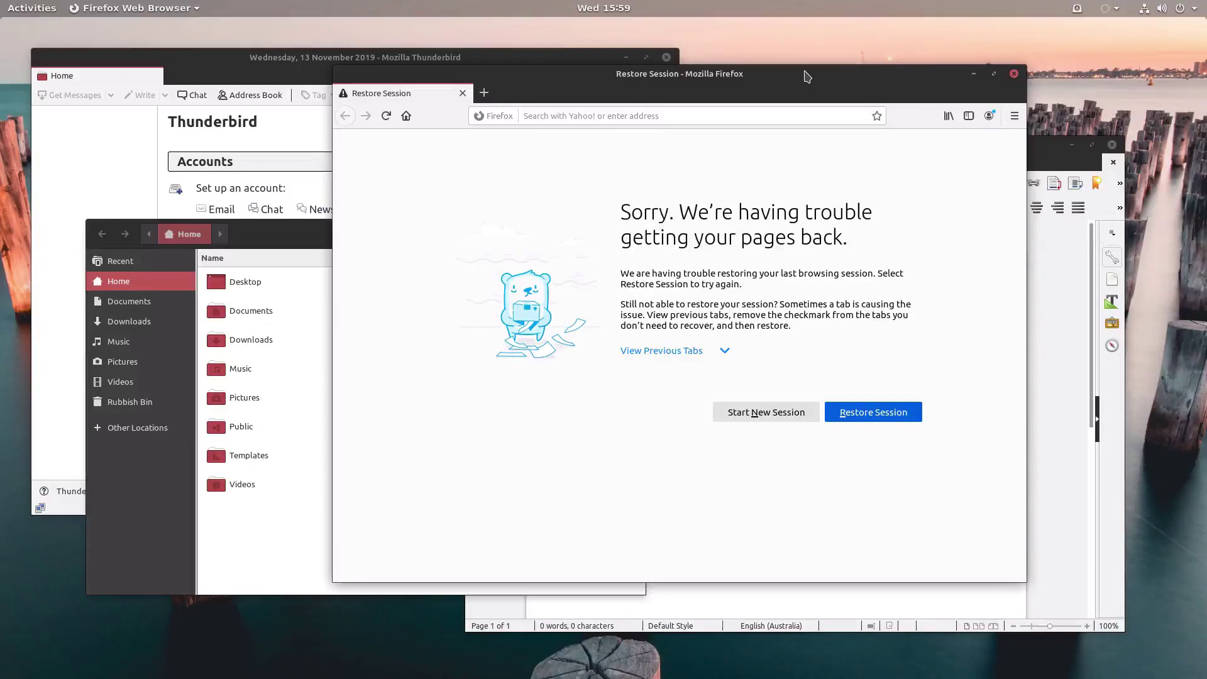
key("alt+Tab")
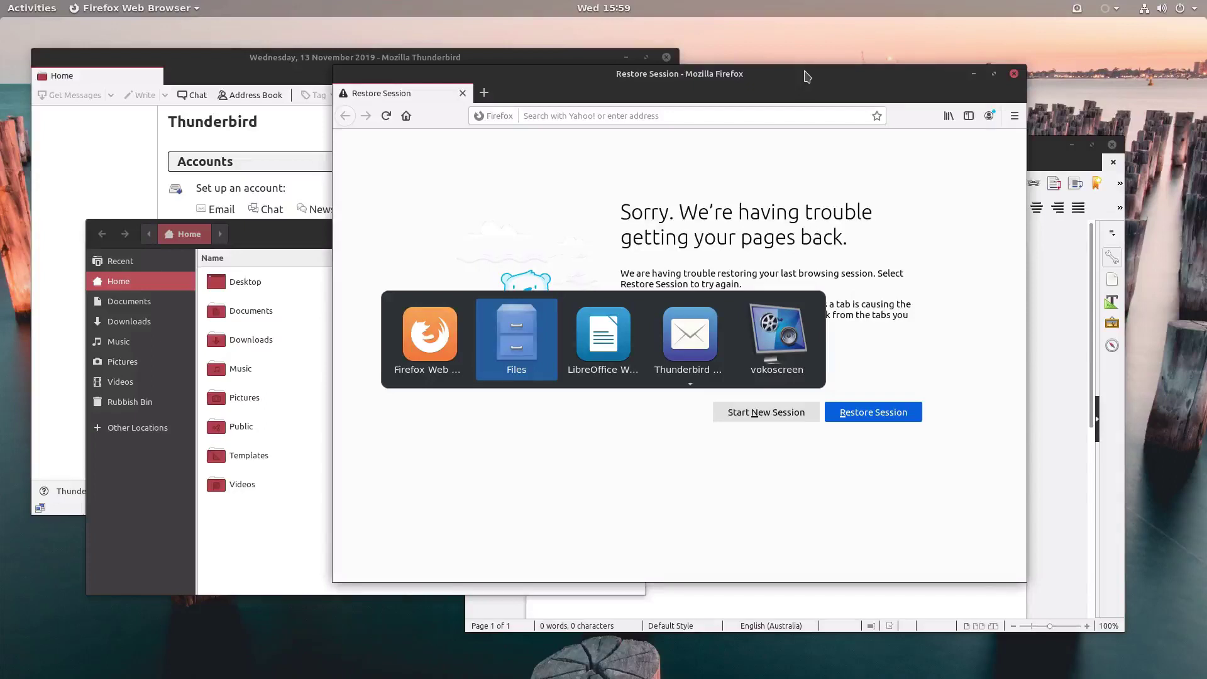
key("Escape")
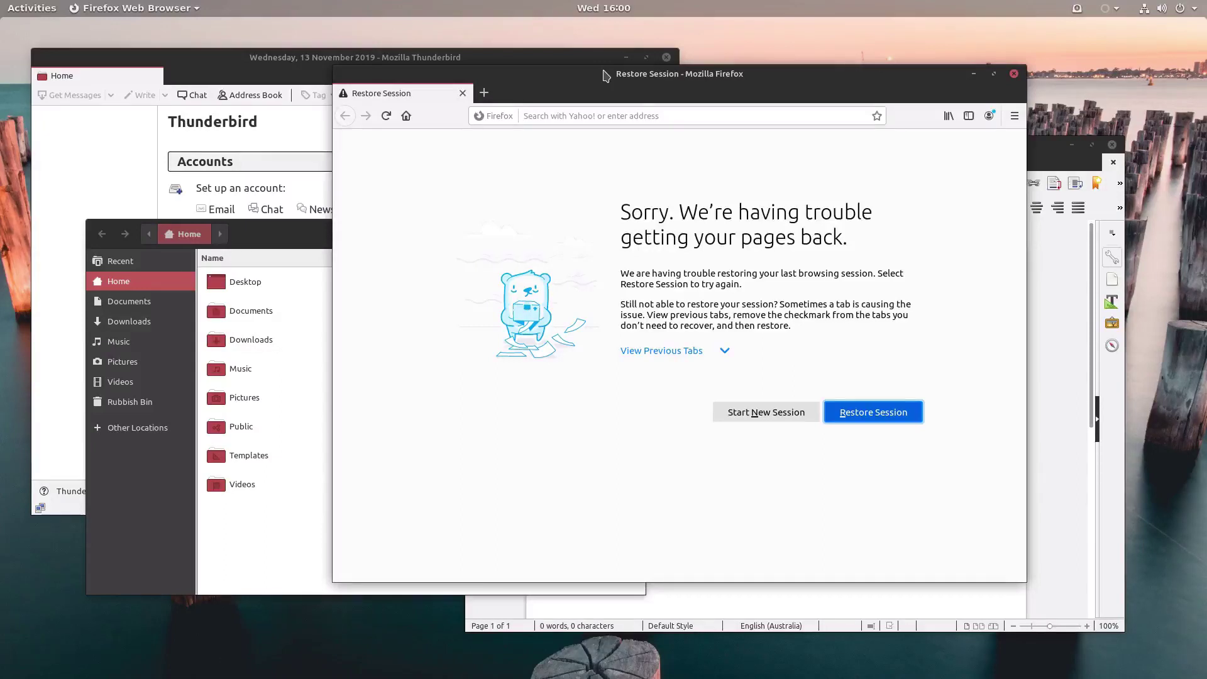
Send Firefox to the workspace below and switch between it and the first workspace
right_click(604, 74)
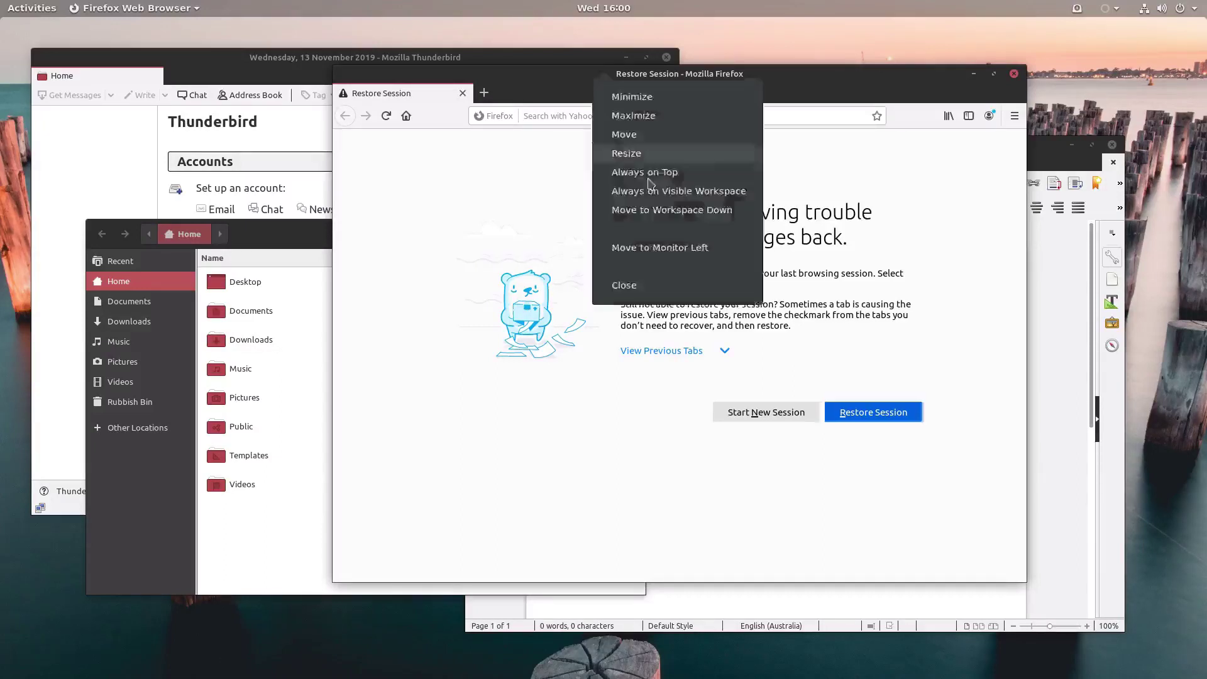
left_click(641, 209)
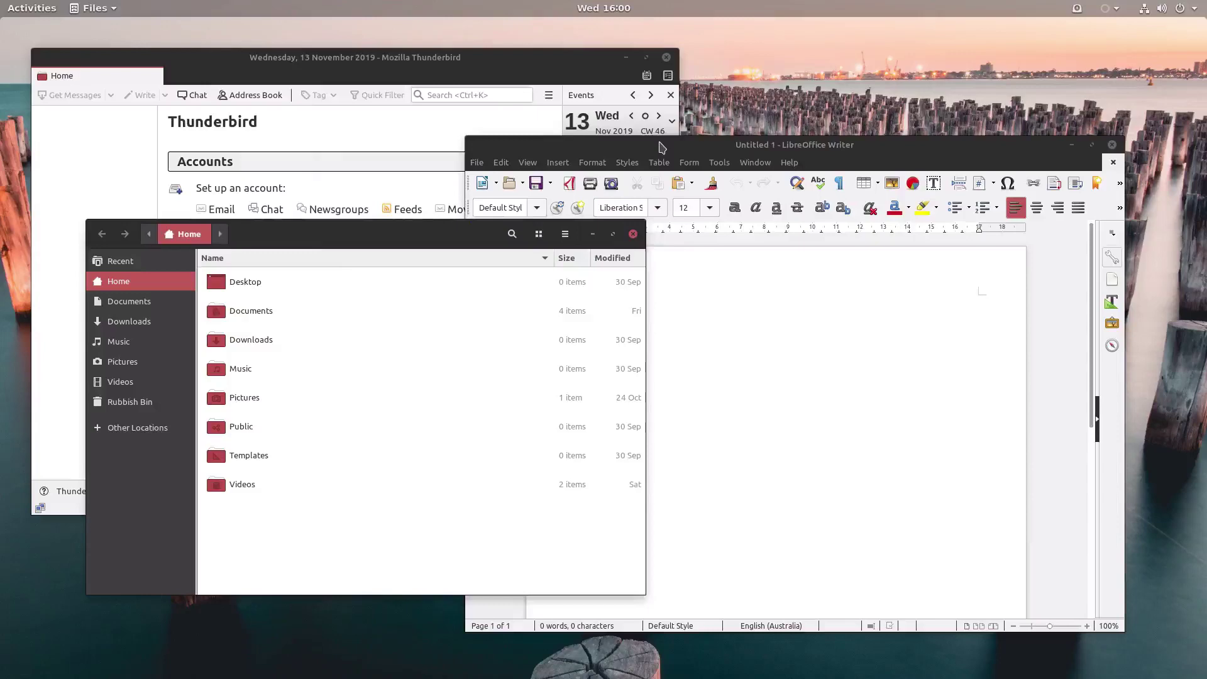
key("super+Page_Down")
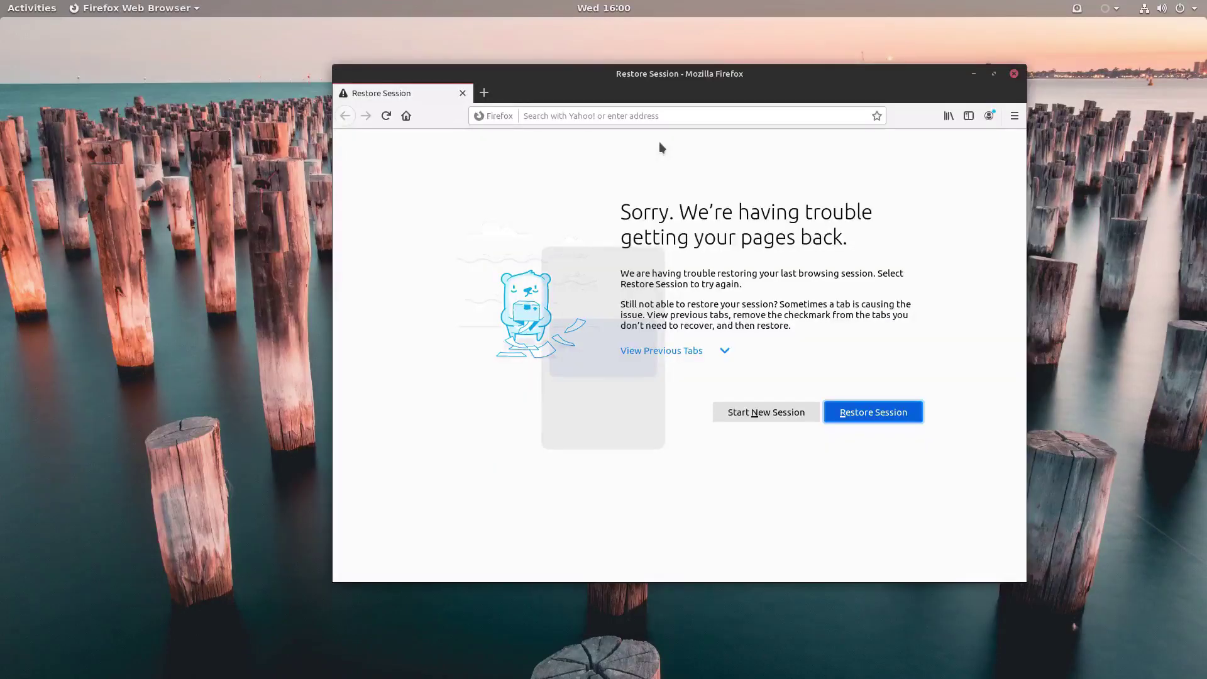
key("ctrl+q")
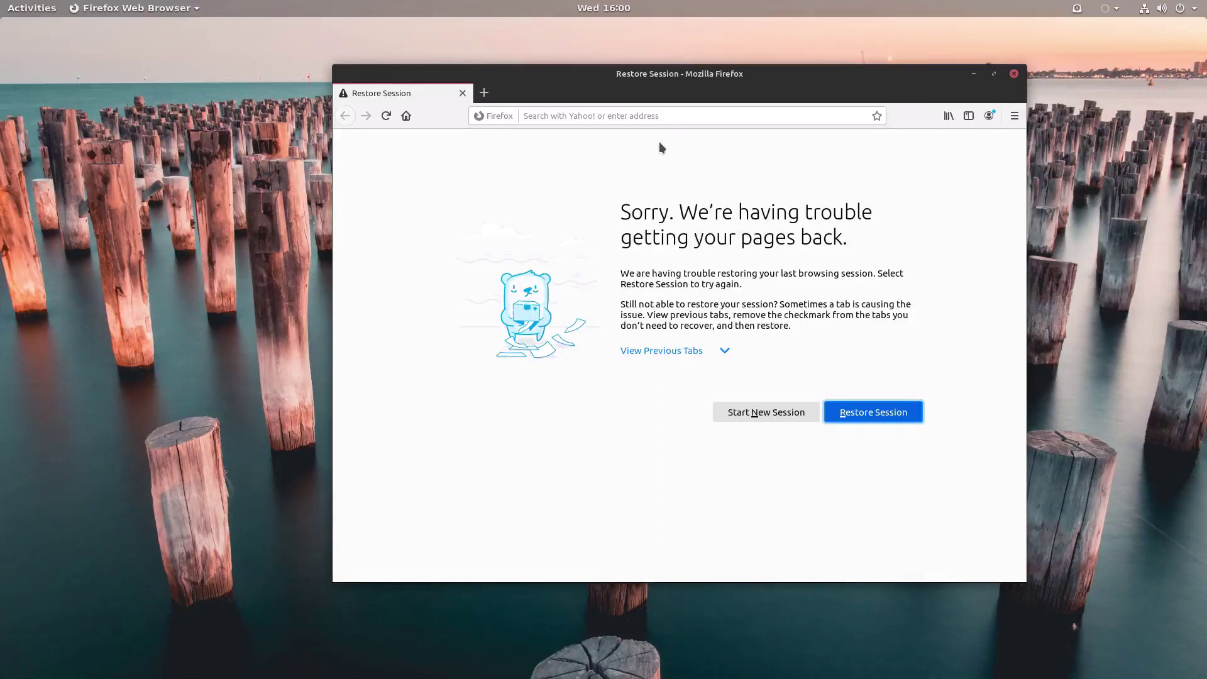
key("ctrl+alt+Up")
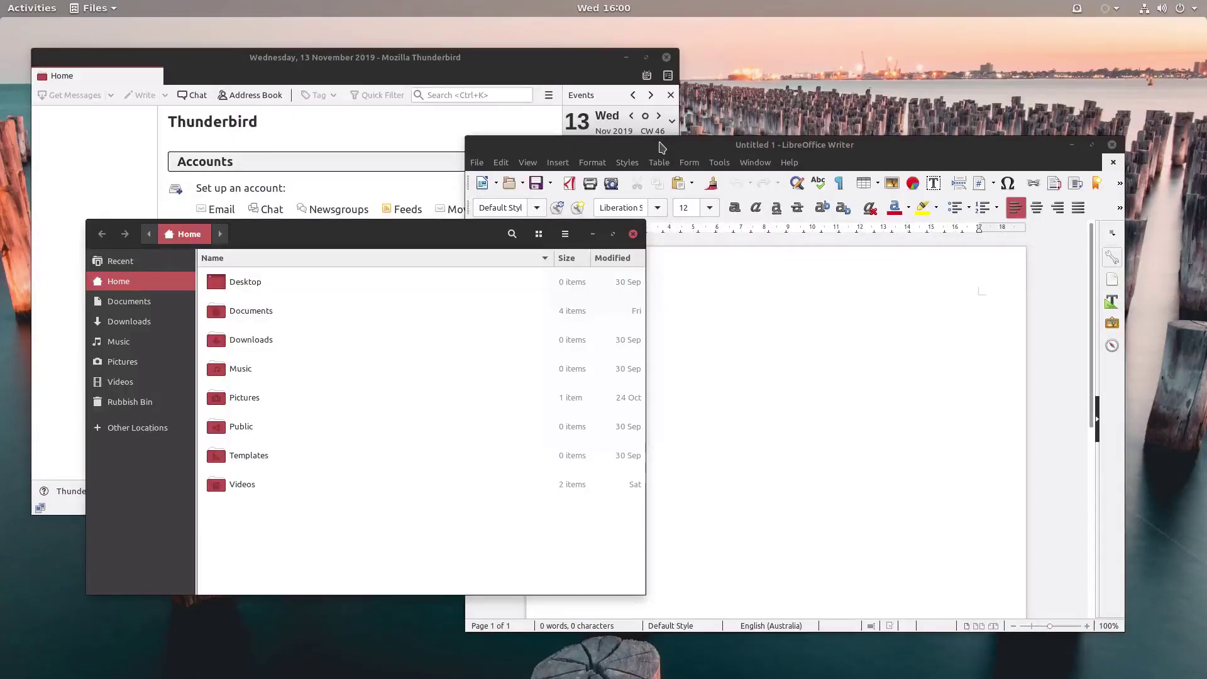
key("ctrl+alt+Down")
Move Writer down two workspaces via its title-bar menu, visiting the empty workspace below
right_click(660, 147)
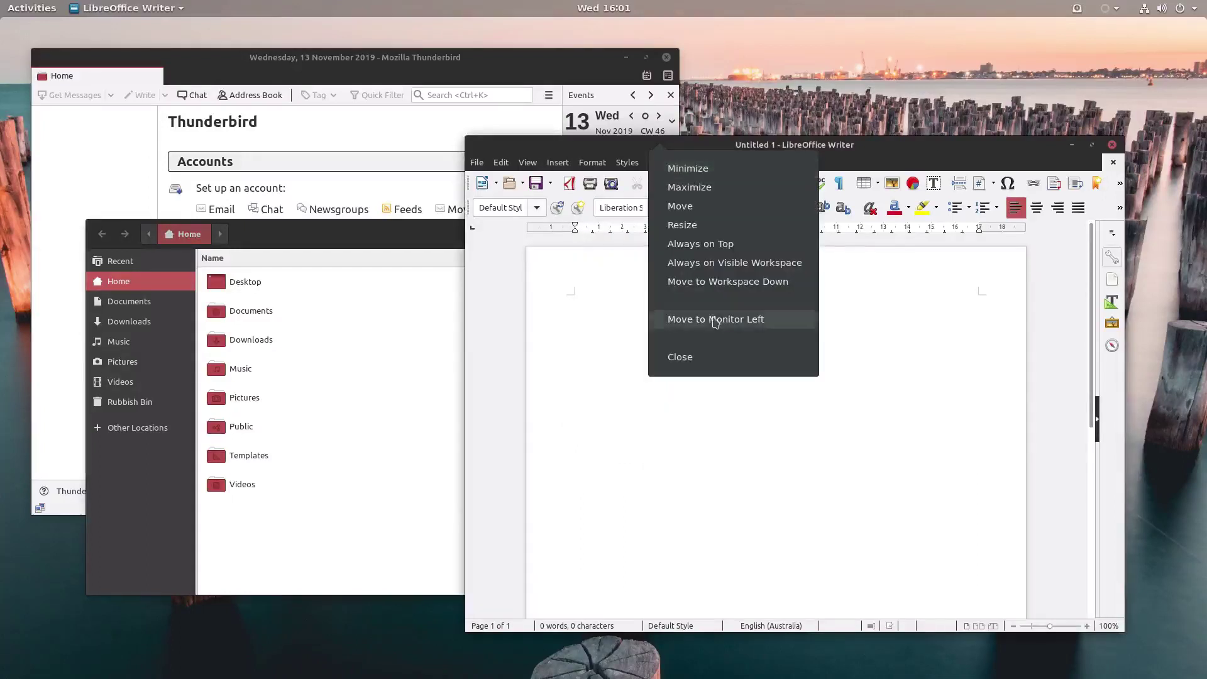
left_click(727, 282)
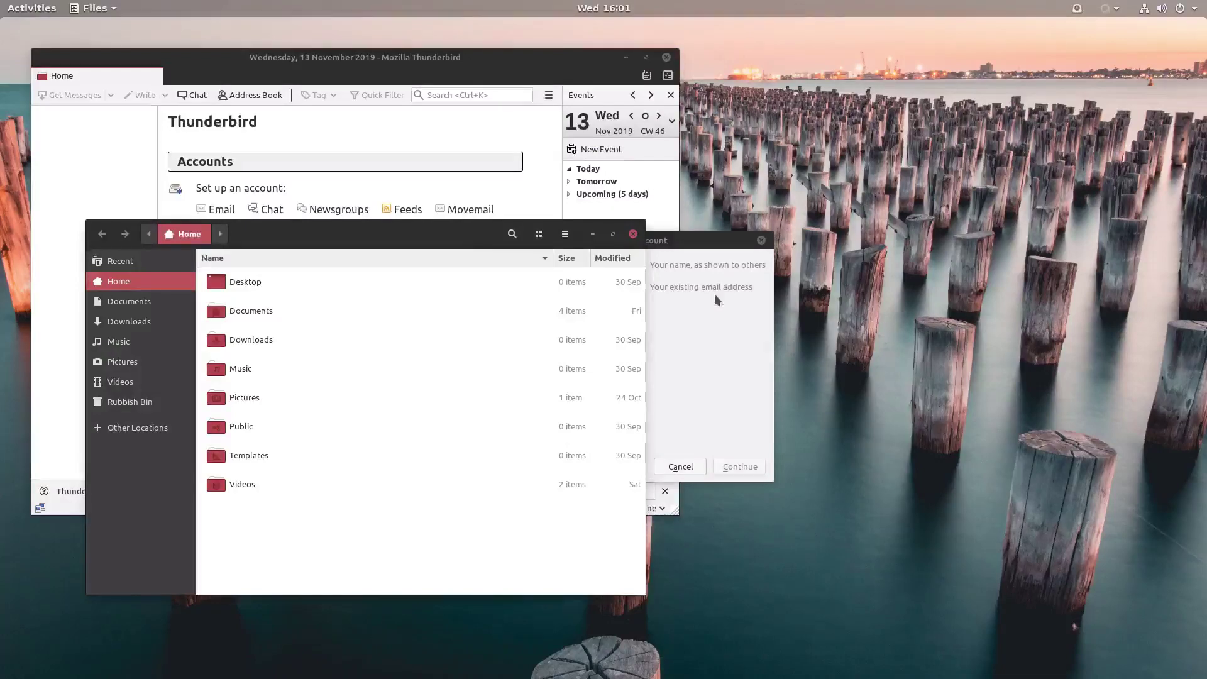
key("ctrl+alt+Down")
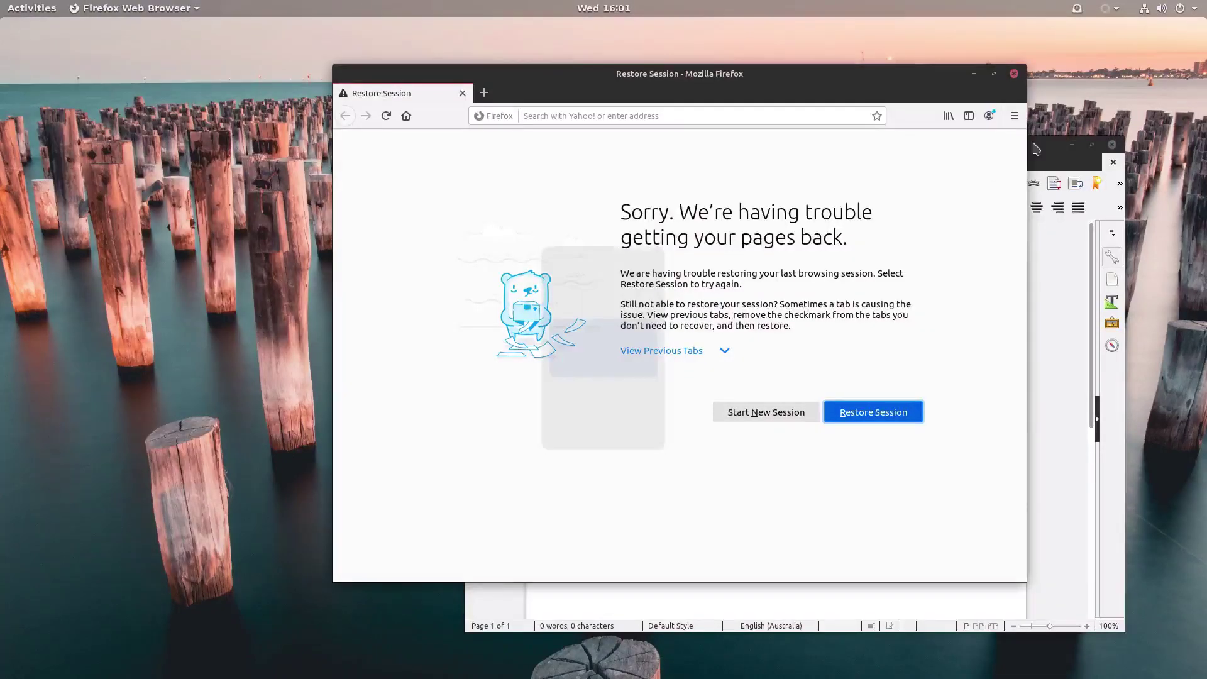
right_click(1034, 148)
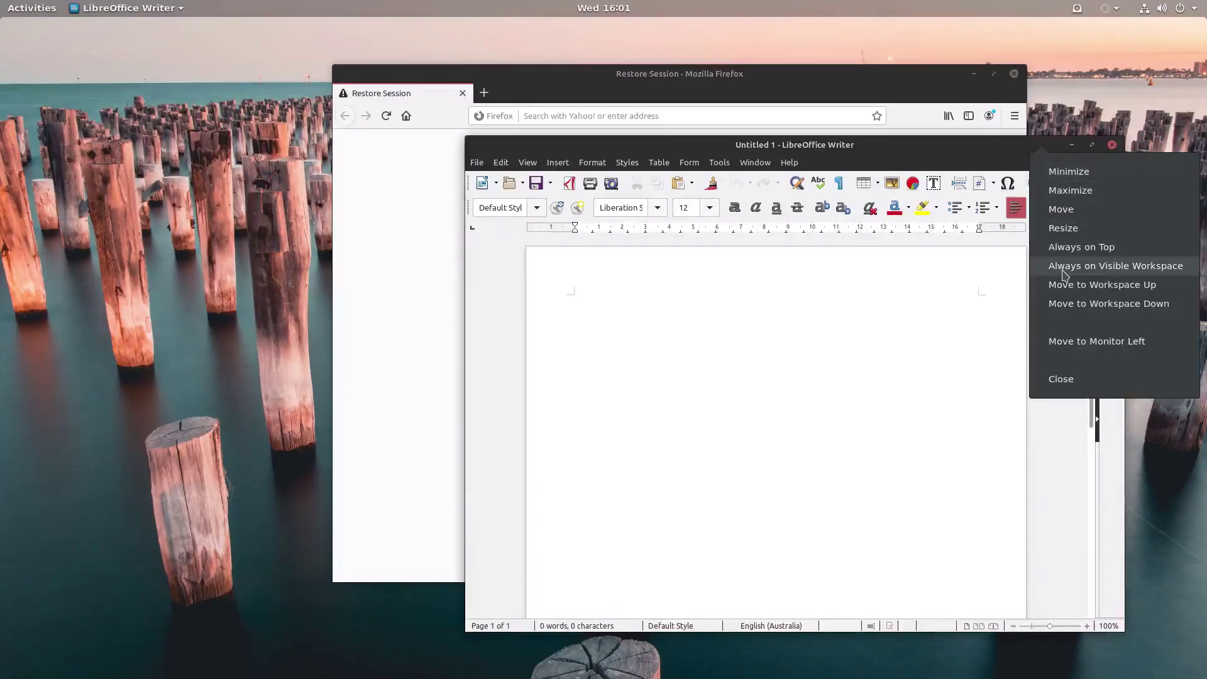
left_click(1066, 303)
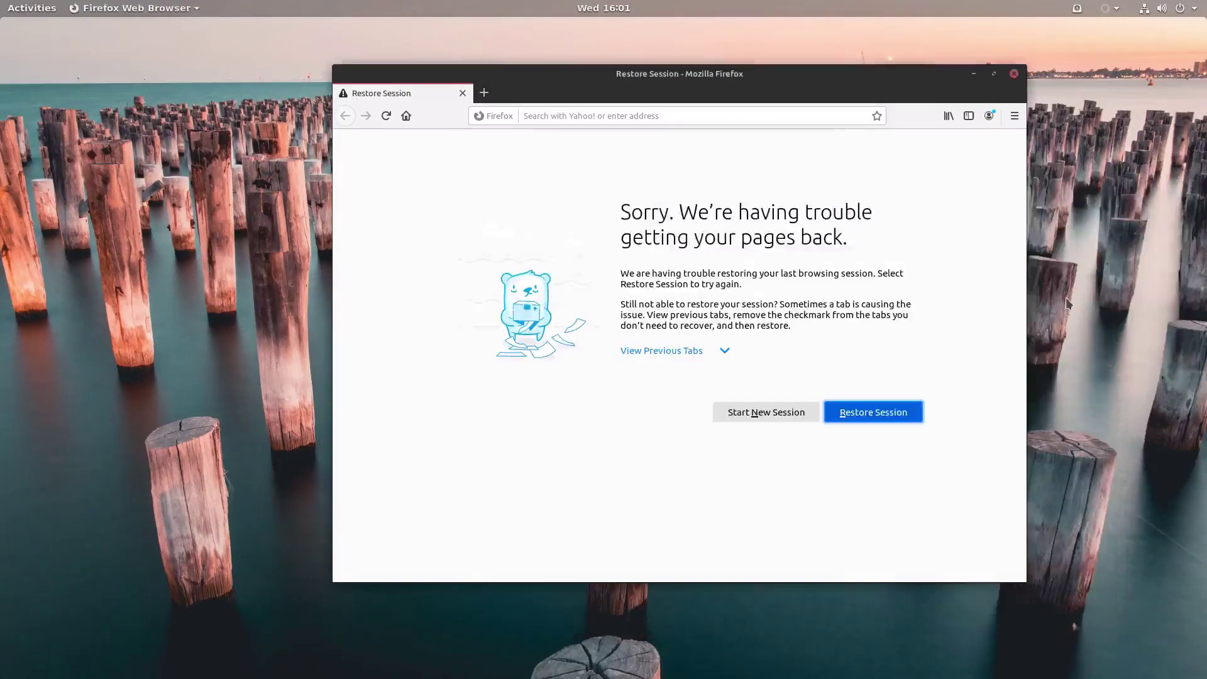
key("ctrl+alt+Down")
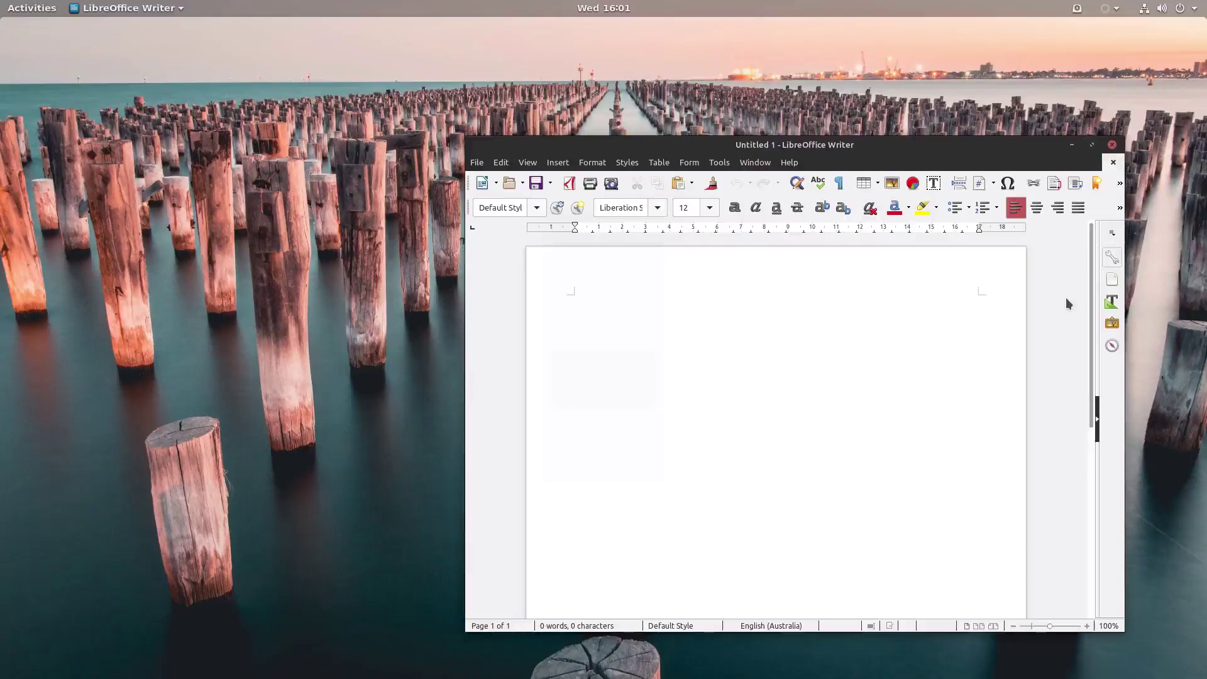
key("ctrl+alt+Down")
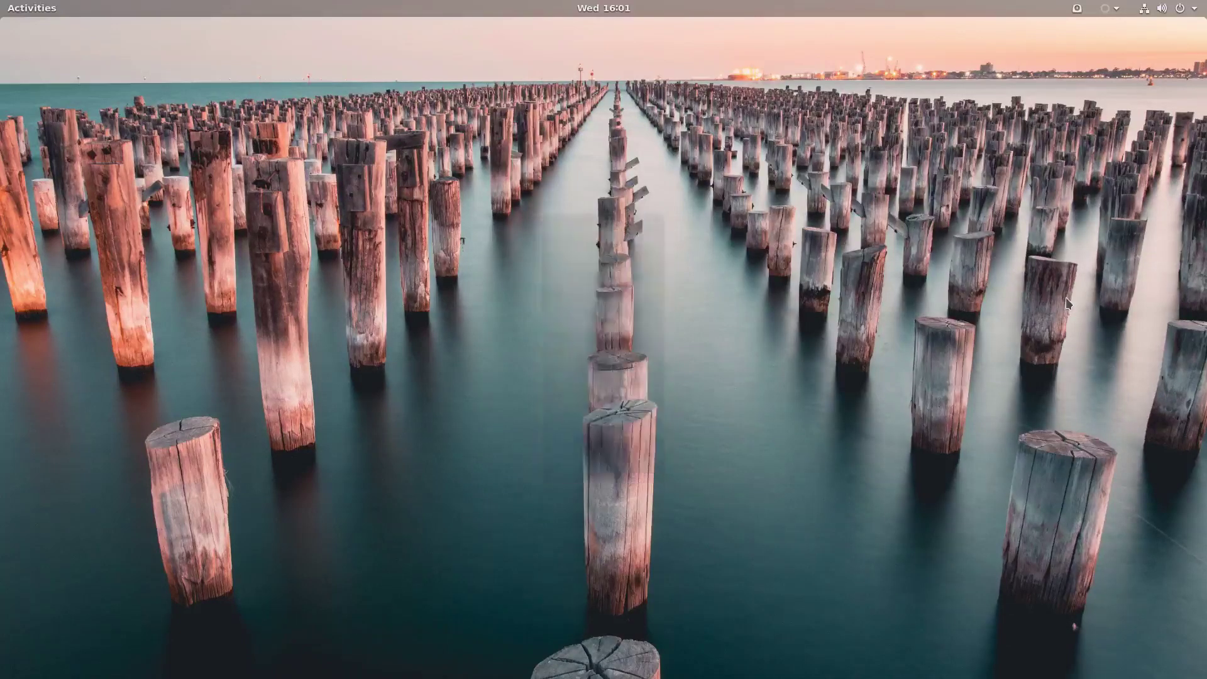
key("ctrl+alt+Up")
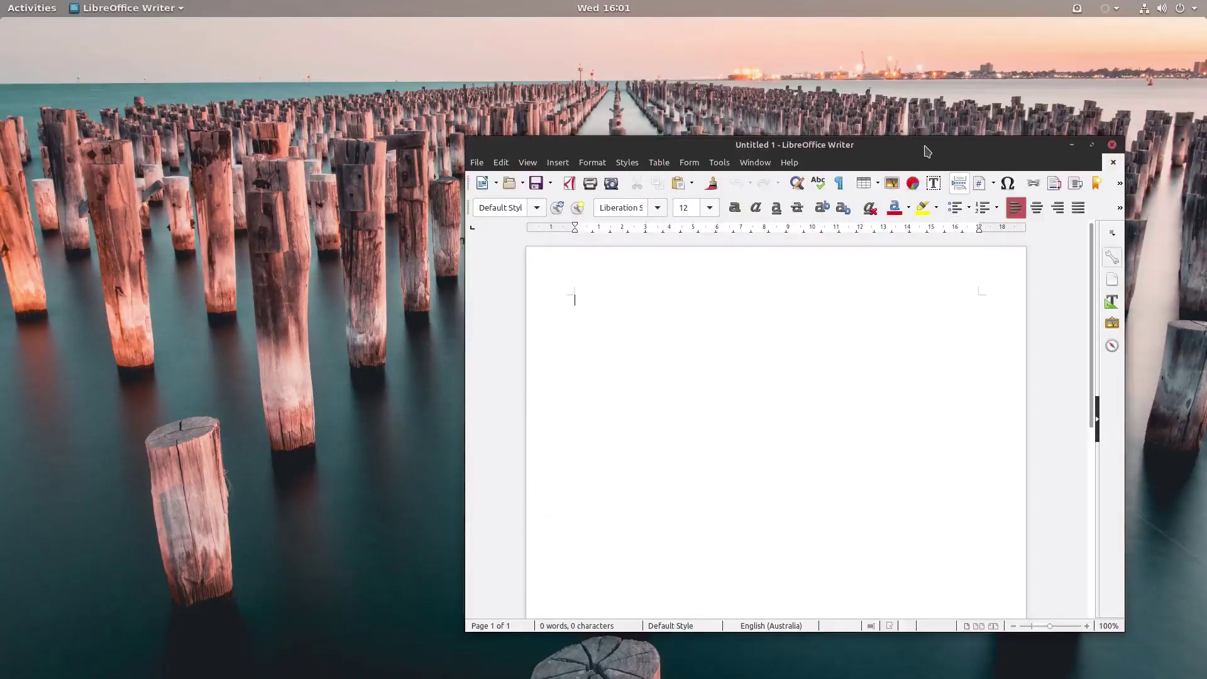
right_click(924, 152)
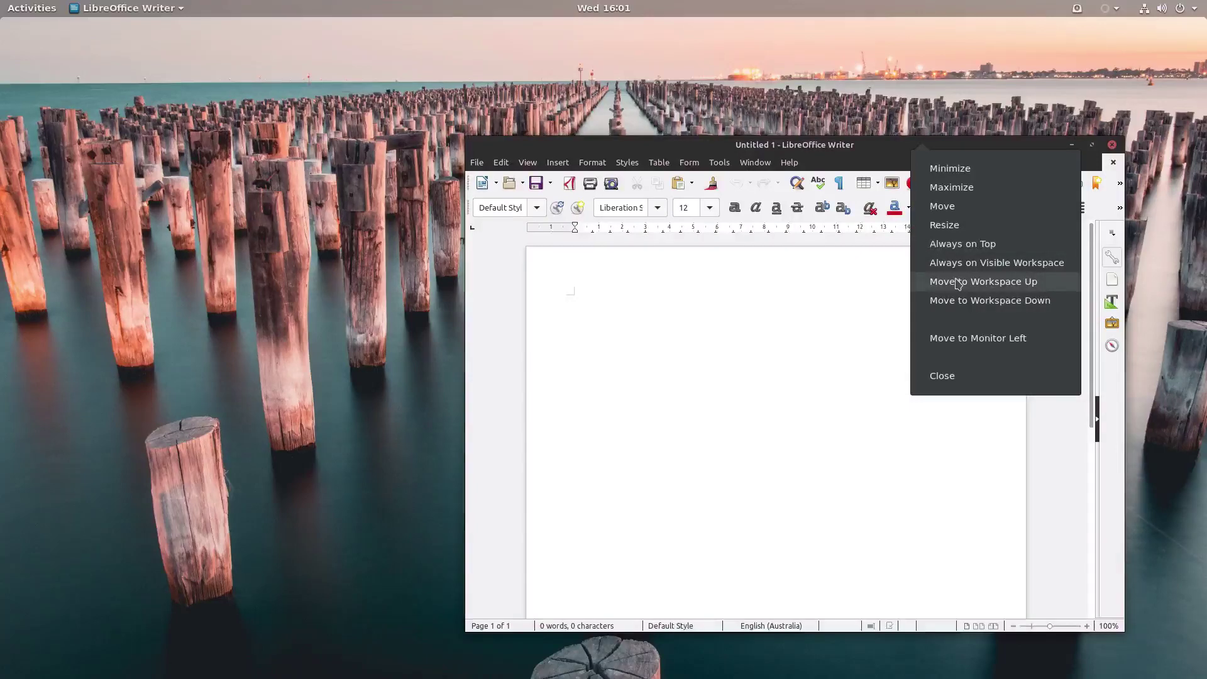
left_click(957, 283)
key("ctrl+alt+Down")
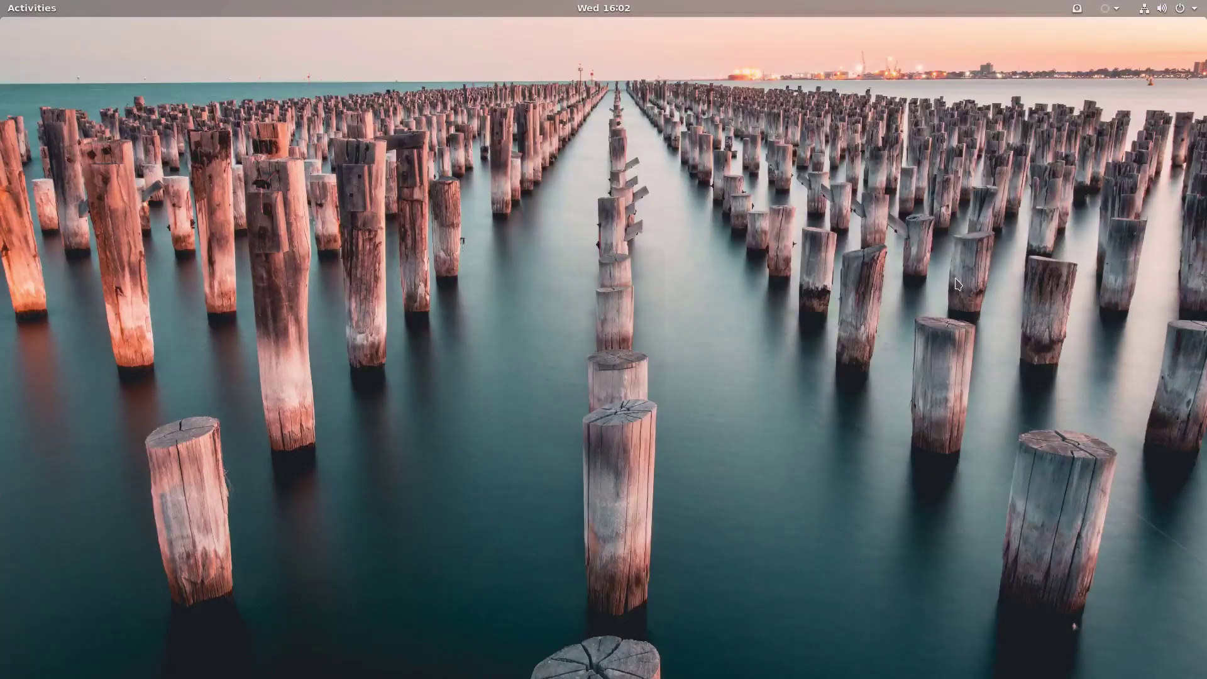
key("ctrl+alt+Up")
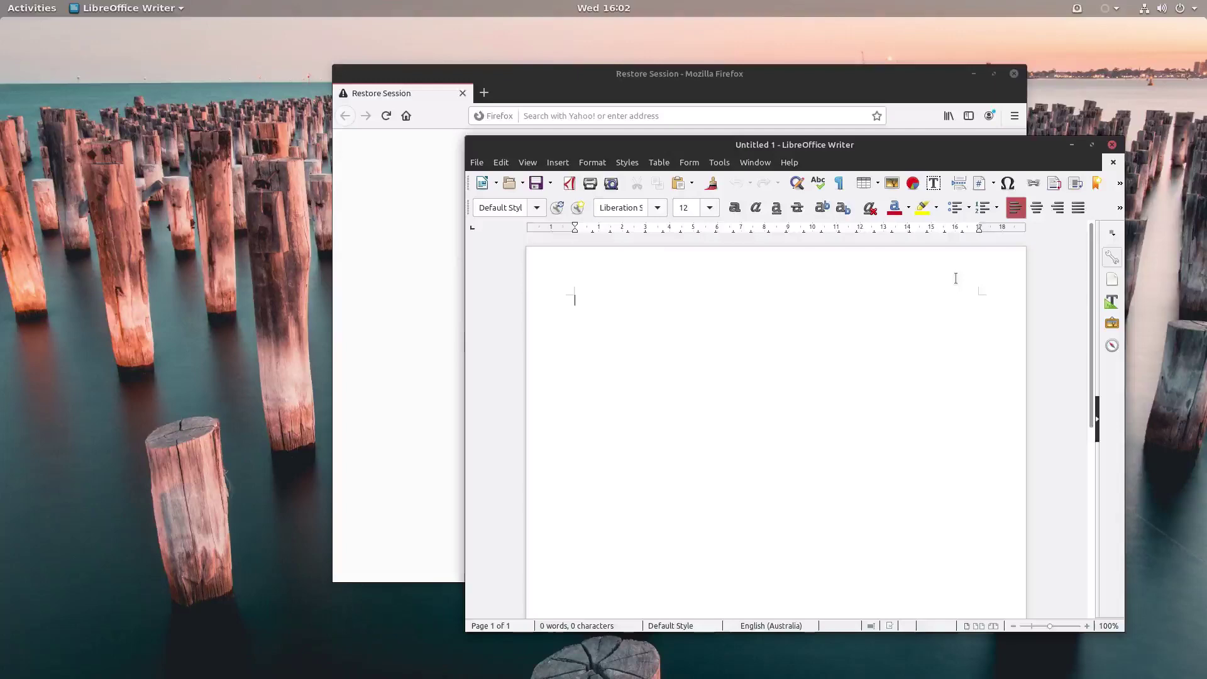
key("ctrl+alt+Up")
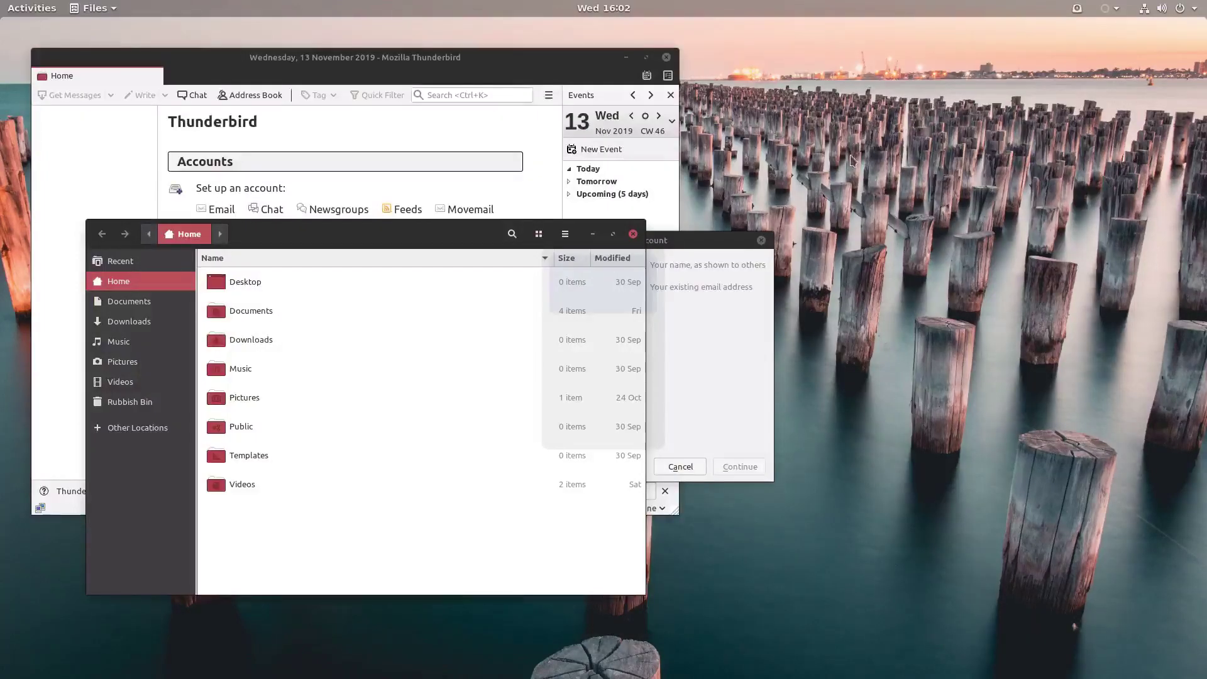
Clear the Thunderbird Mail notifications from the top-bar calendar panel
left_click(615, 9)
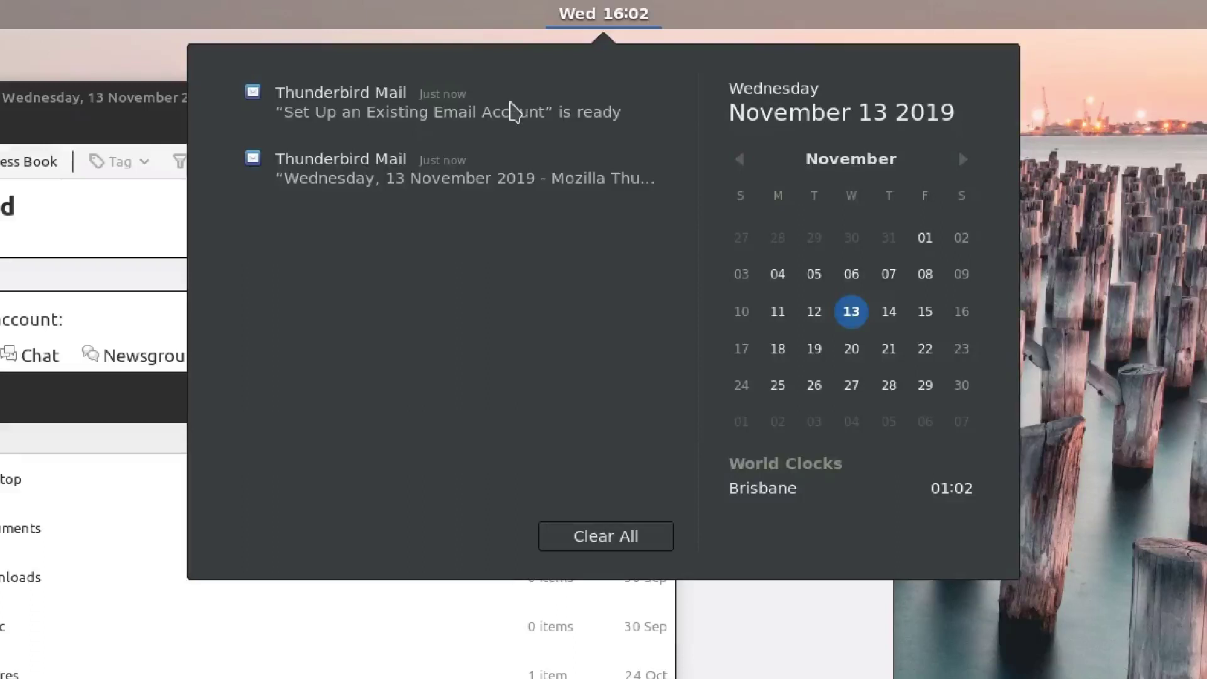
mouse_move(453, 101)
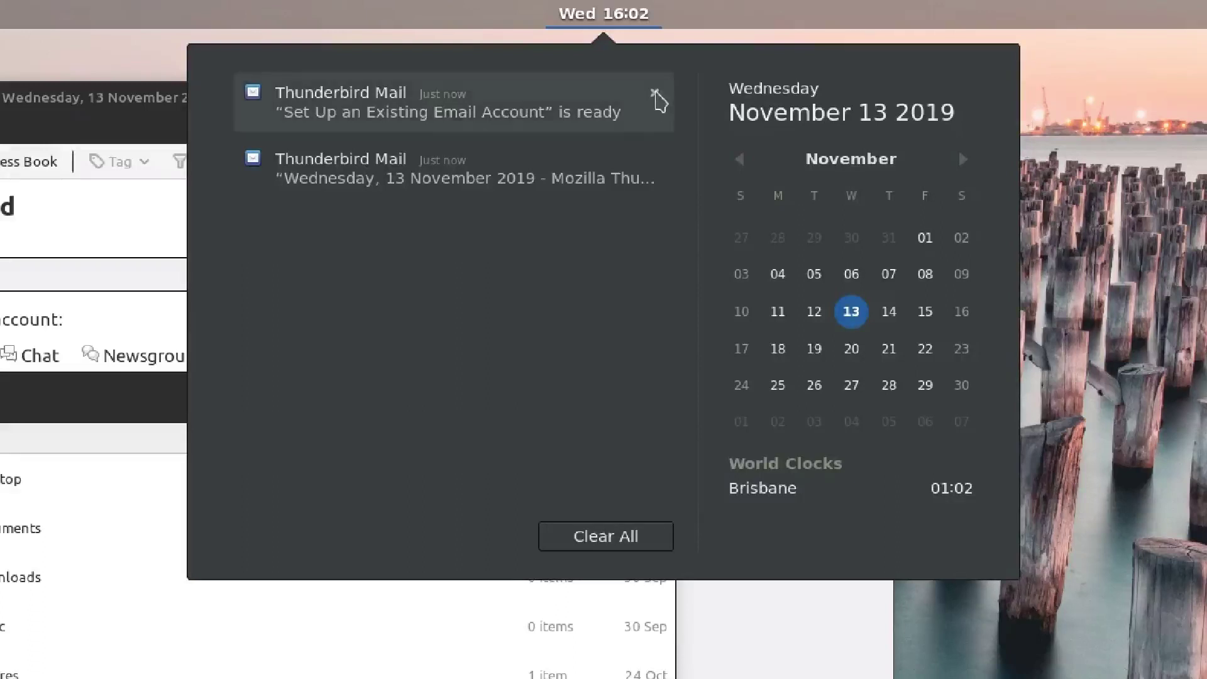
left_click(655, 96)
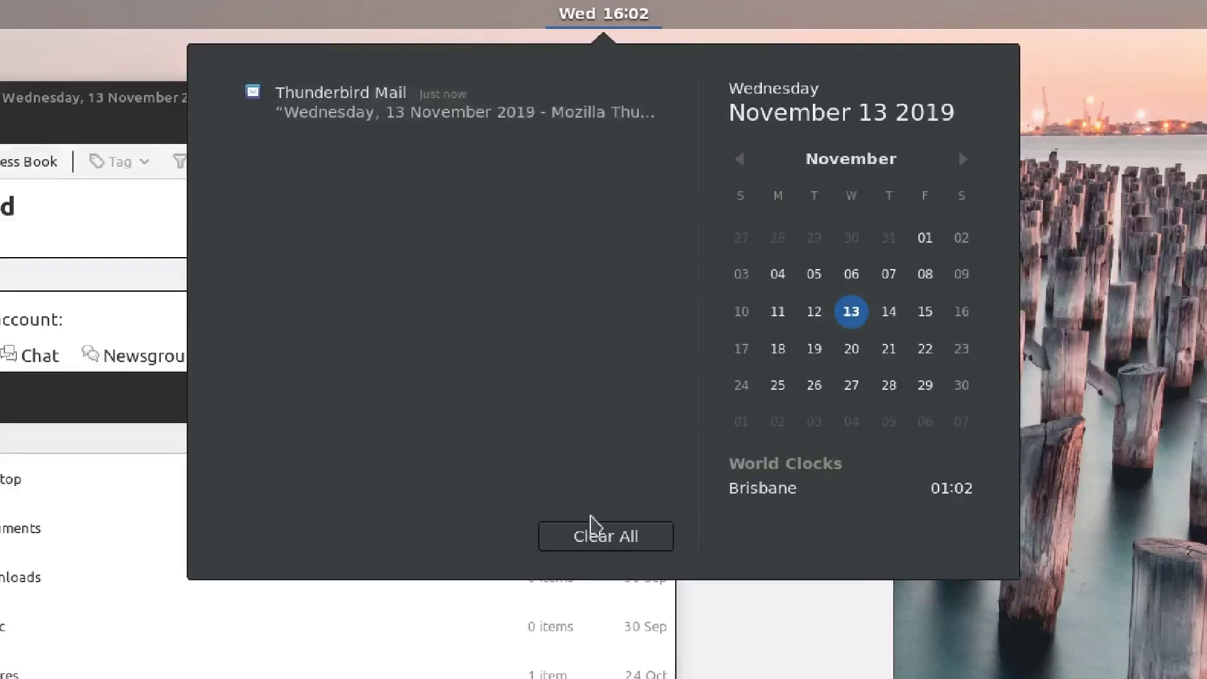
left_click(594, 530)
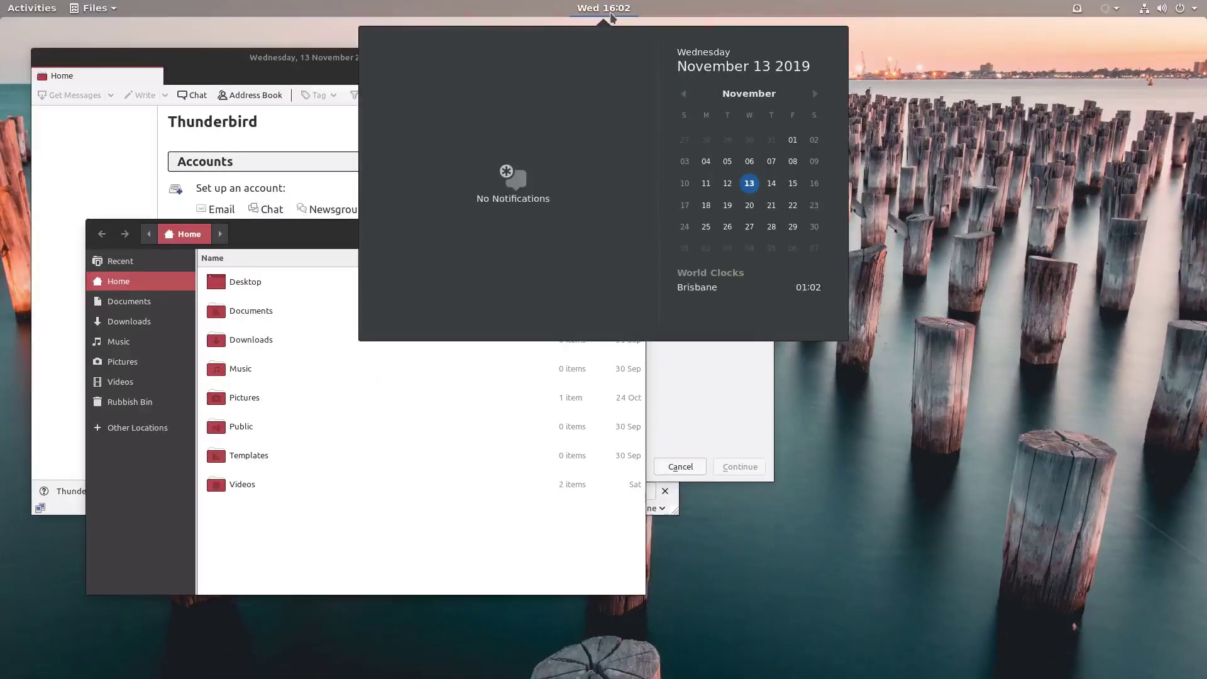
left_click(610, 17)
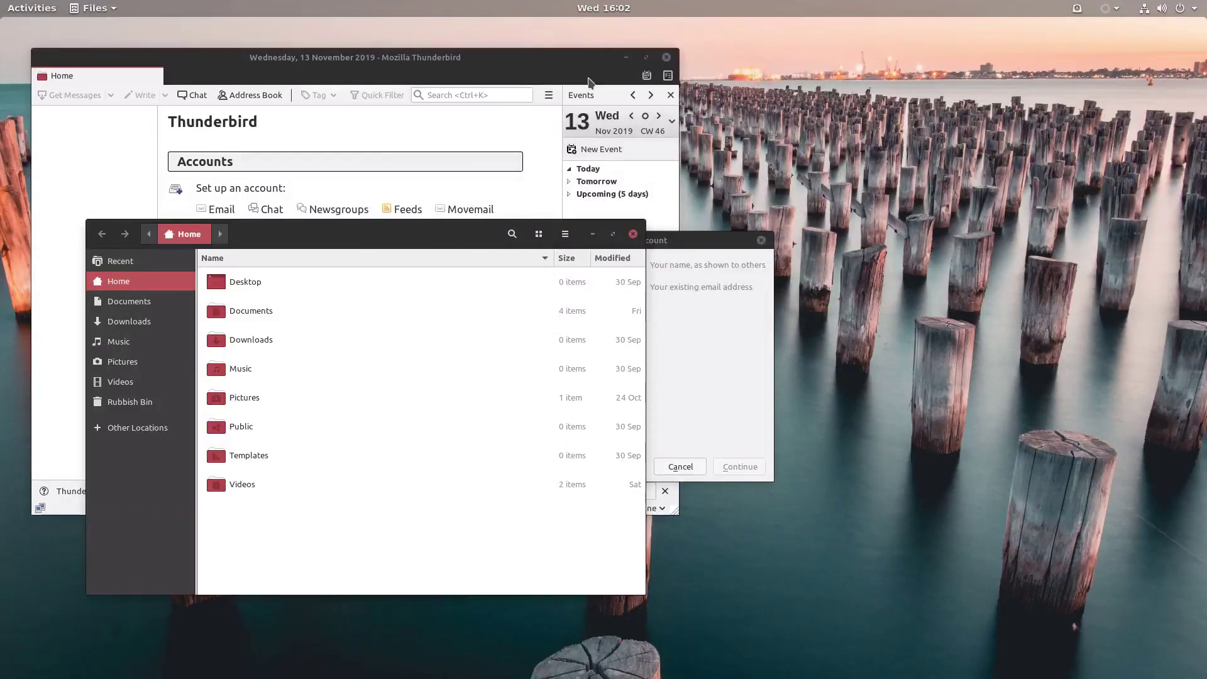
Browse the calendar ahead to December and January 2020 and back to November
left_click(600, 13)
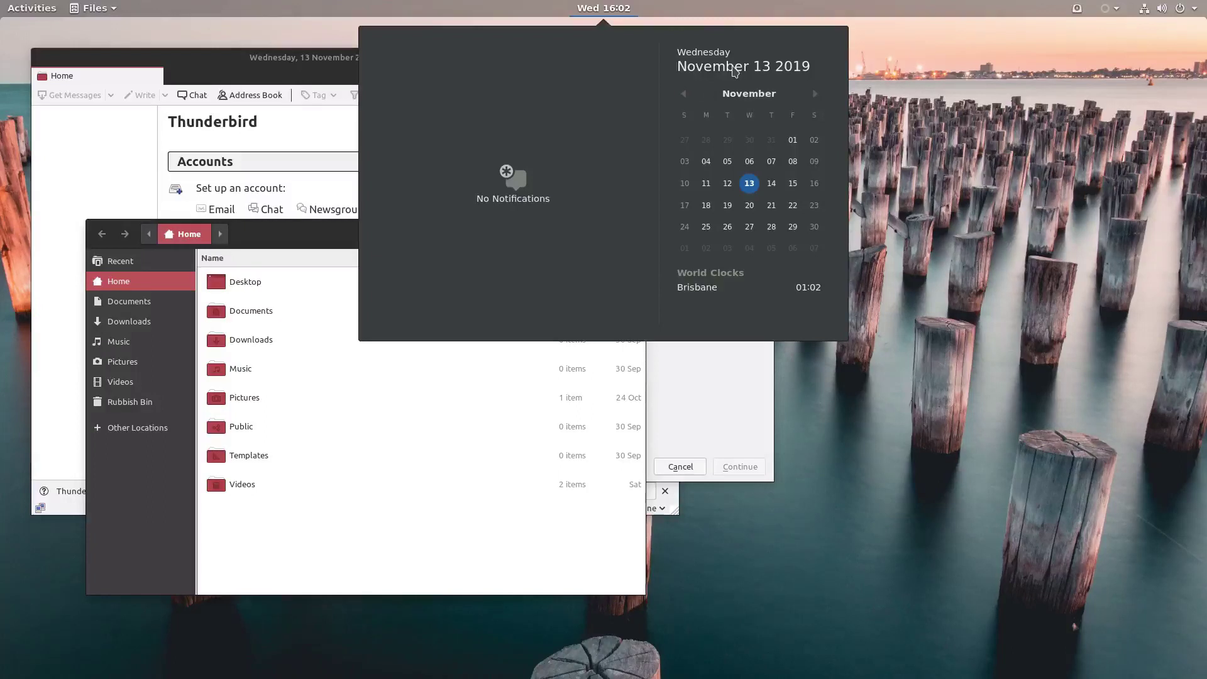
left_click(814, 95)
left_click(816, 95)
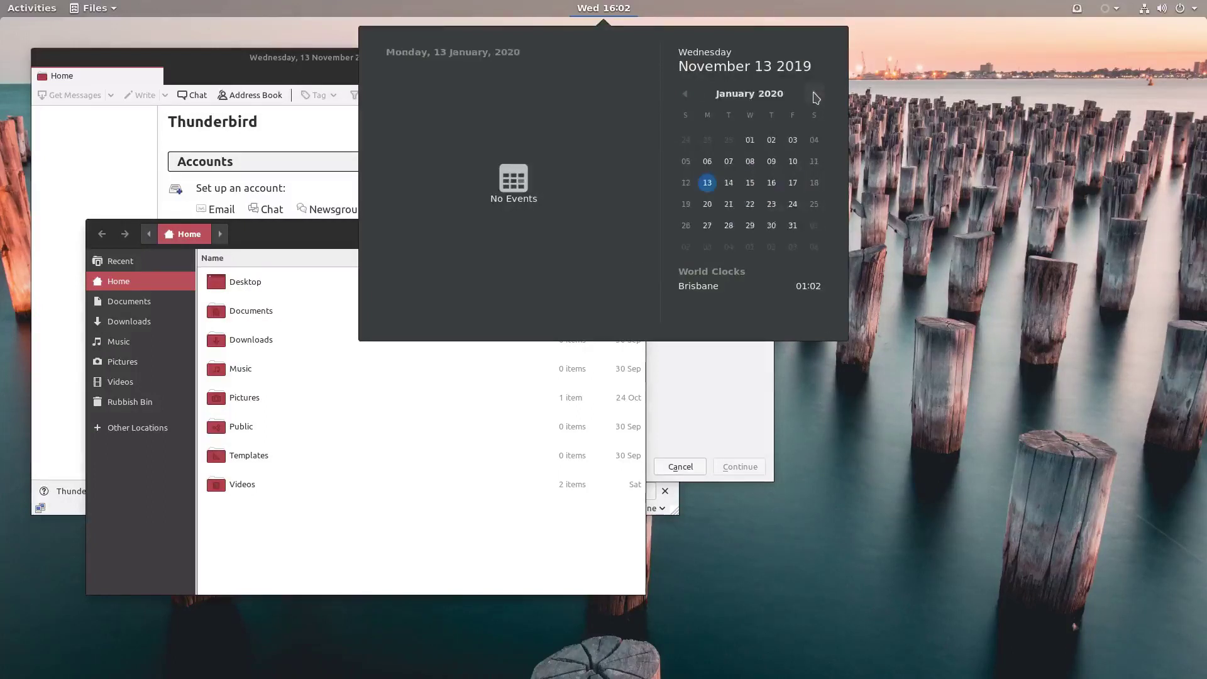
double_click(688, 99)
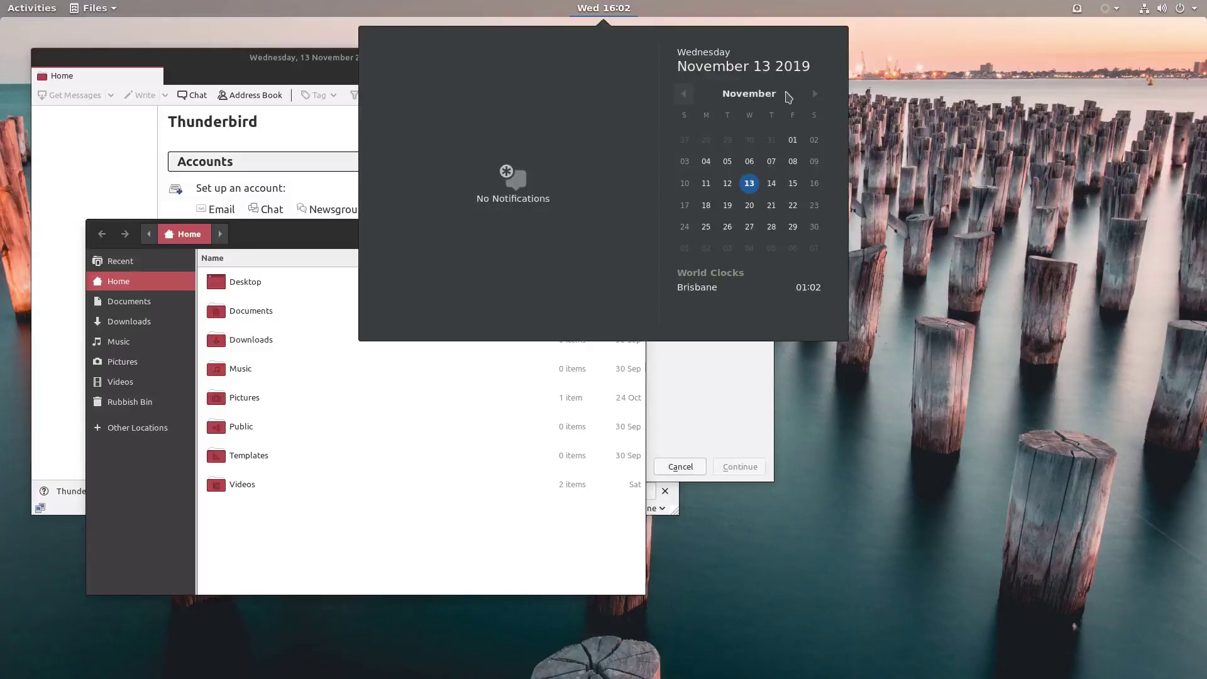
left_click(815, 94)
left_click(683, 94)
Launch Clocks from World Clocks, add Berlin, Germany and check it in the top-bar calendar
left_click(703, 279)
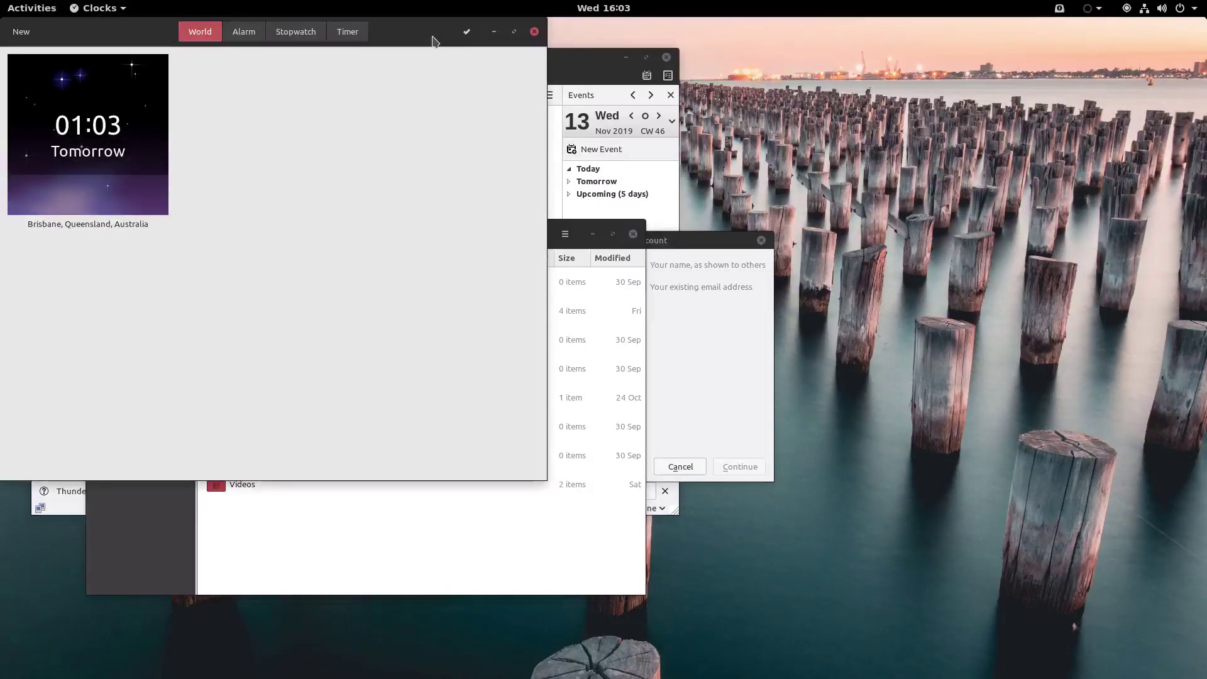
left_click_drag(432, 41, 538, 100)
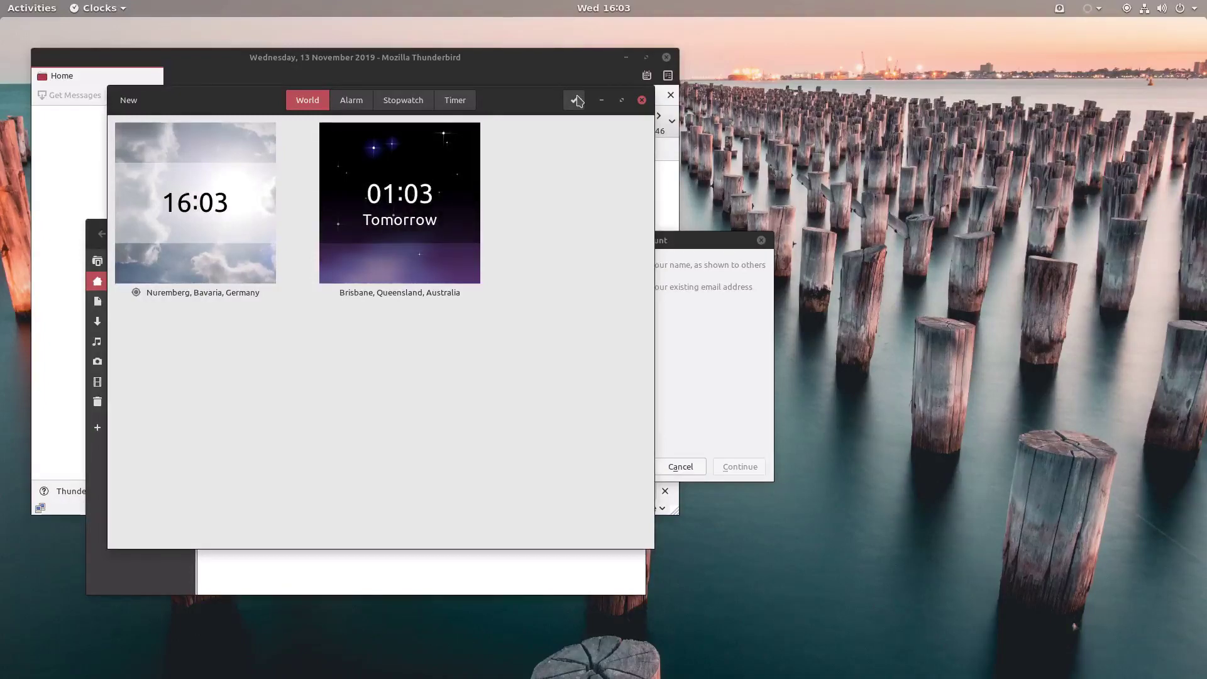
left_click(133, 104)
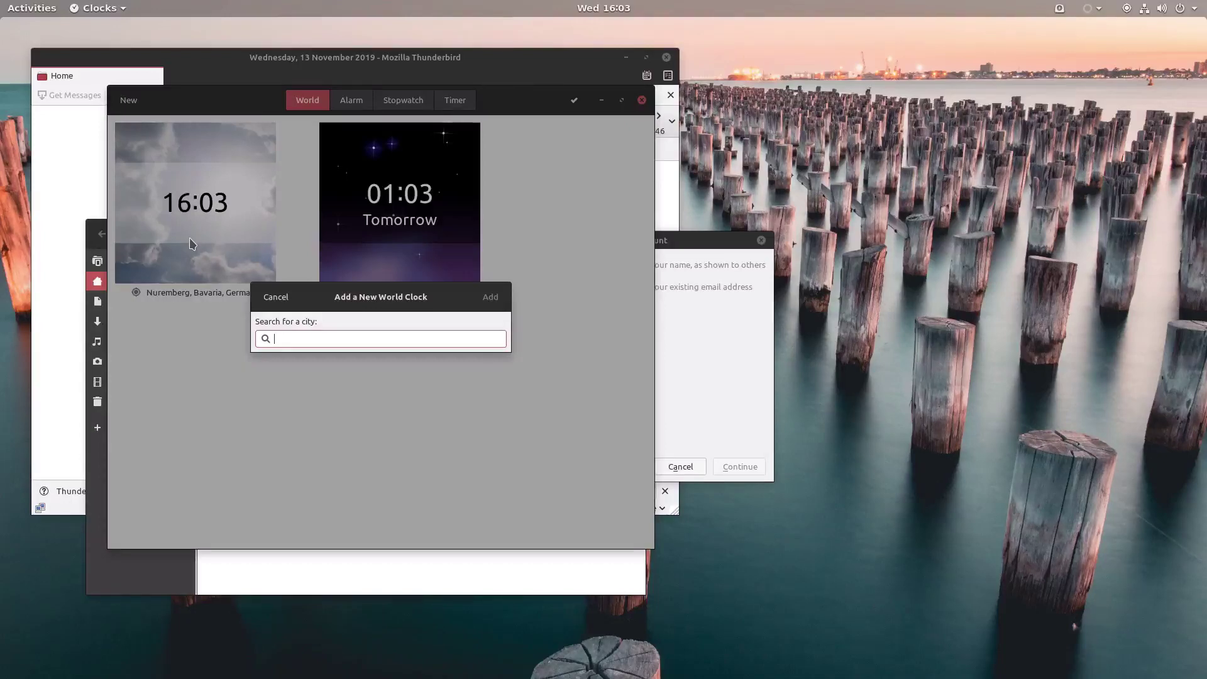
type("Berlin")
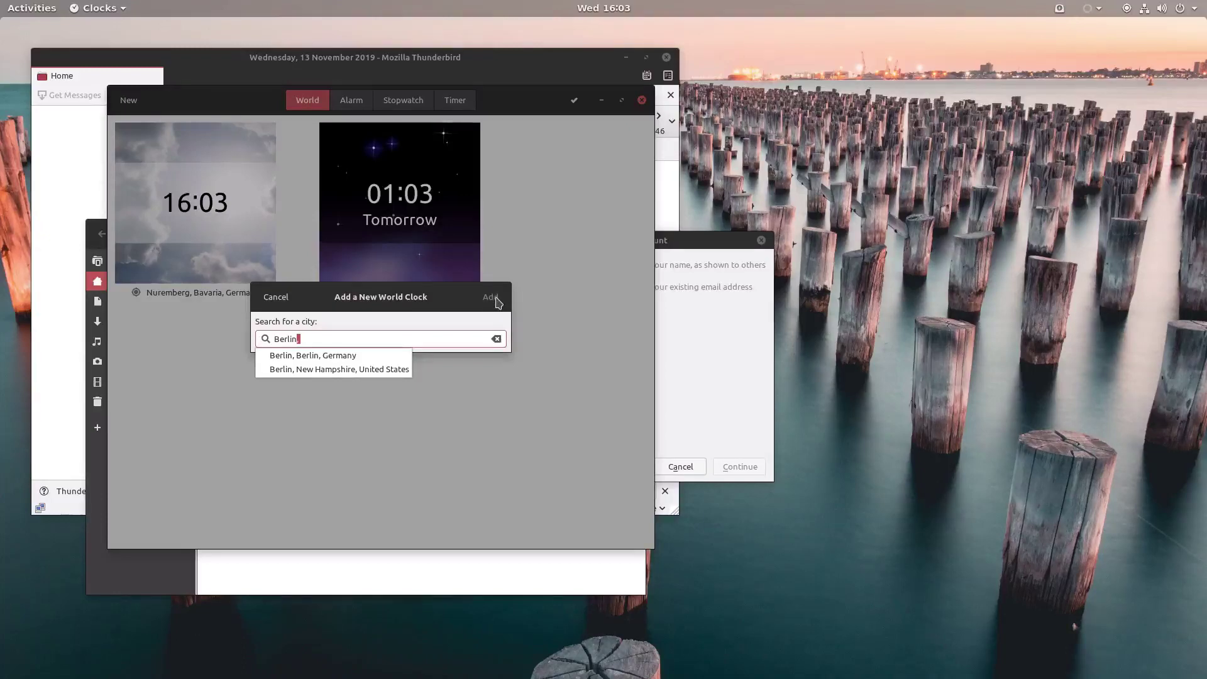
left_click(351, 355)
left_click(492, 297)
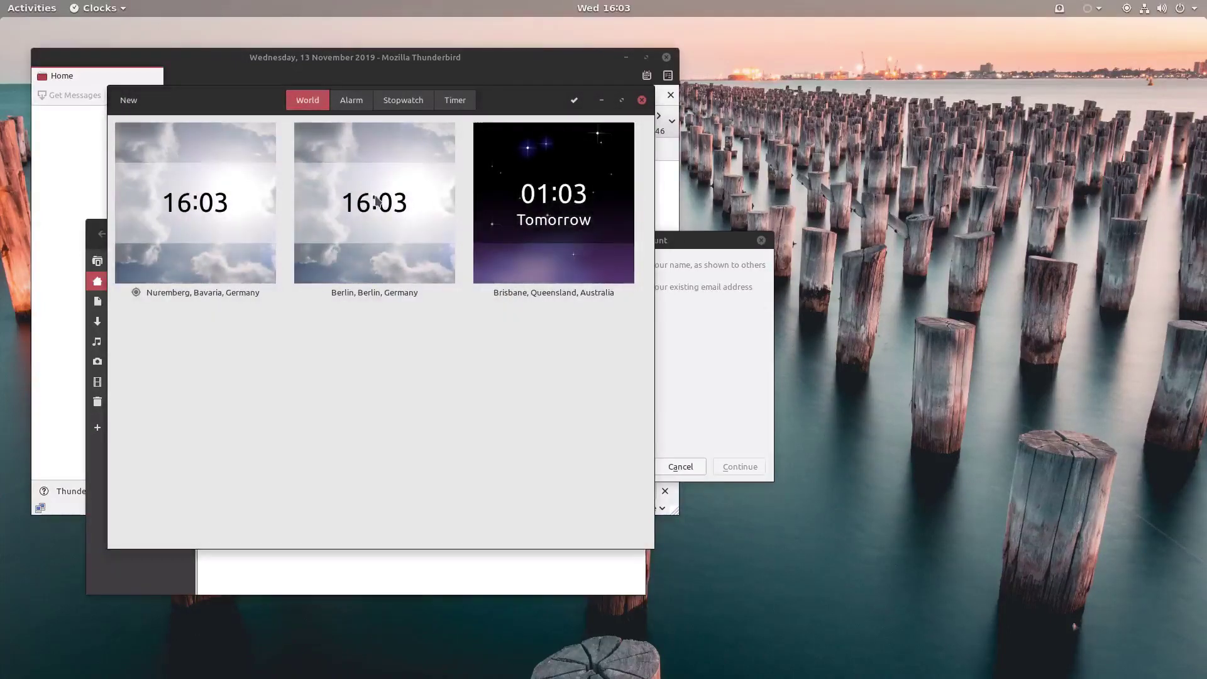
left_click(601, 8)
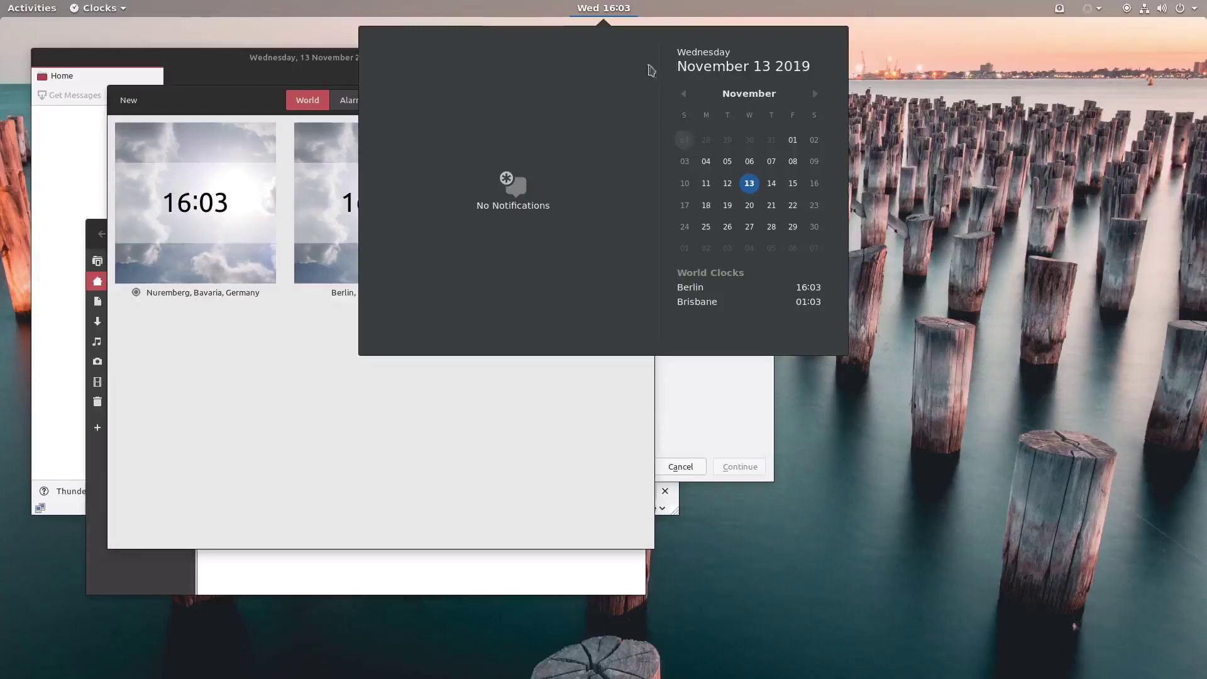
left_click(623, 11)
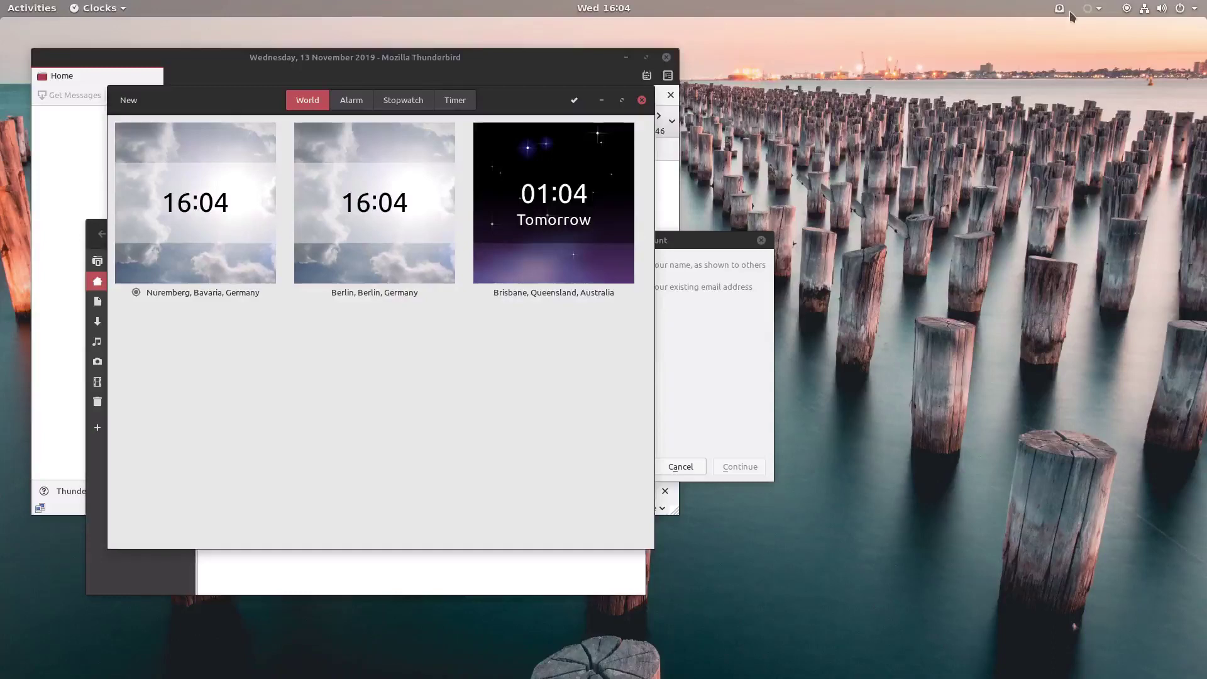
Lower the output volume to about 40% in the system menu and inspect the wired network options
left_click(1191, 13)
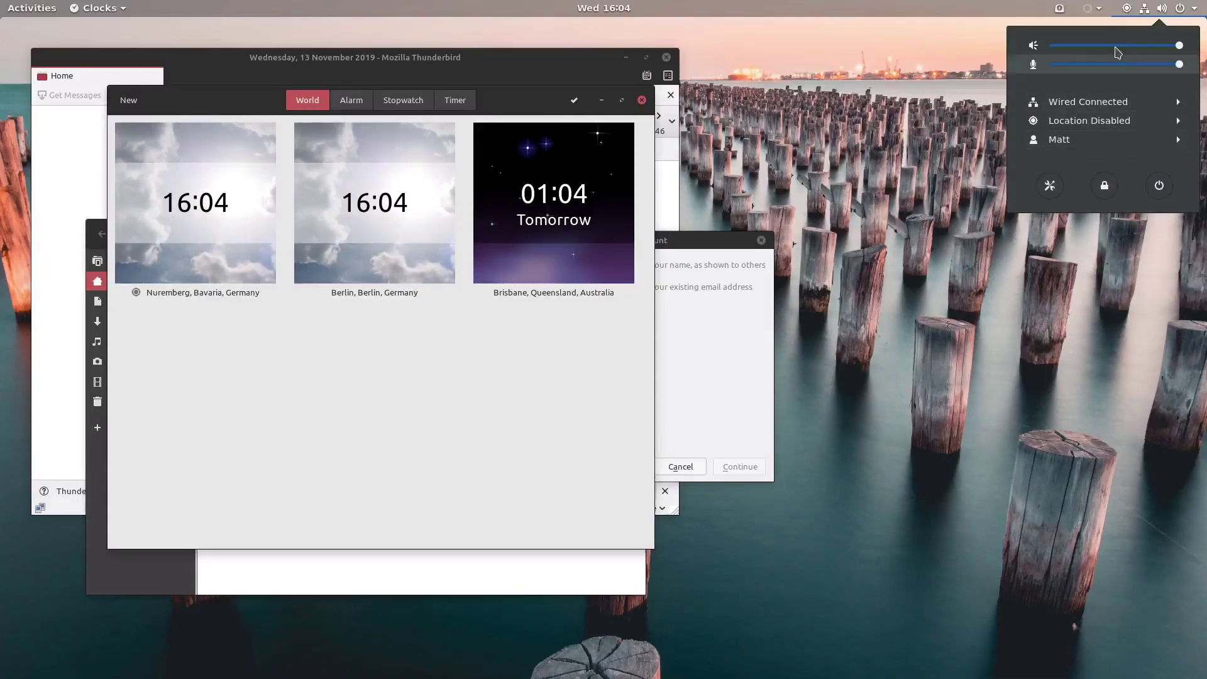
mouse_move(1134, 48)
left_mouse_down()
mouse_move(1086, 64)
mouse_move(1180, 66)
left_mouse_up()
left_click(1143, 102)
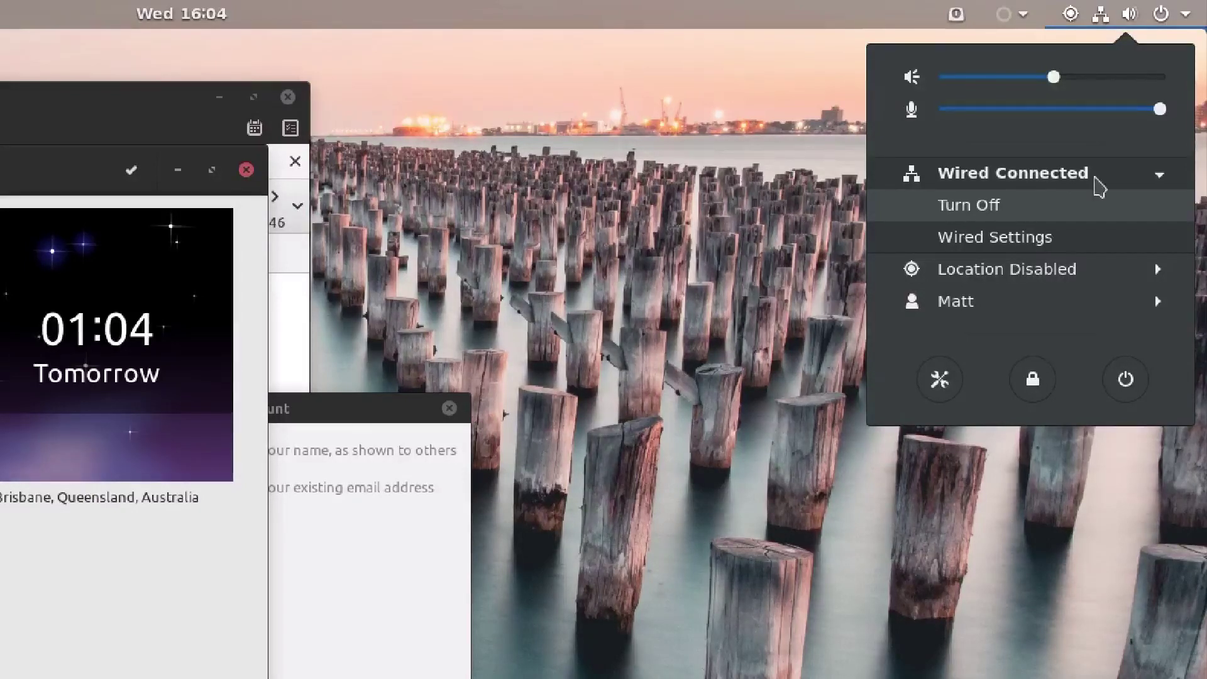
left_click(1099, 179)
Expand the location and user submenus to reveal switch user, log out and account options
left_click(1095, 208)
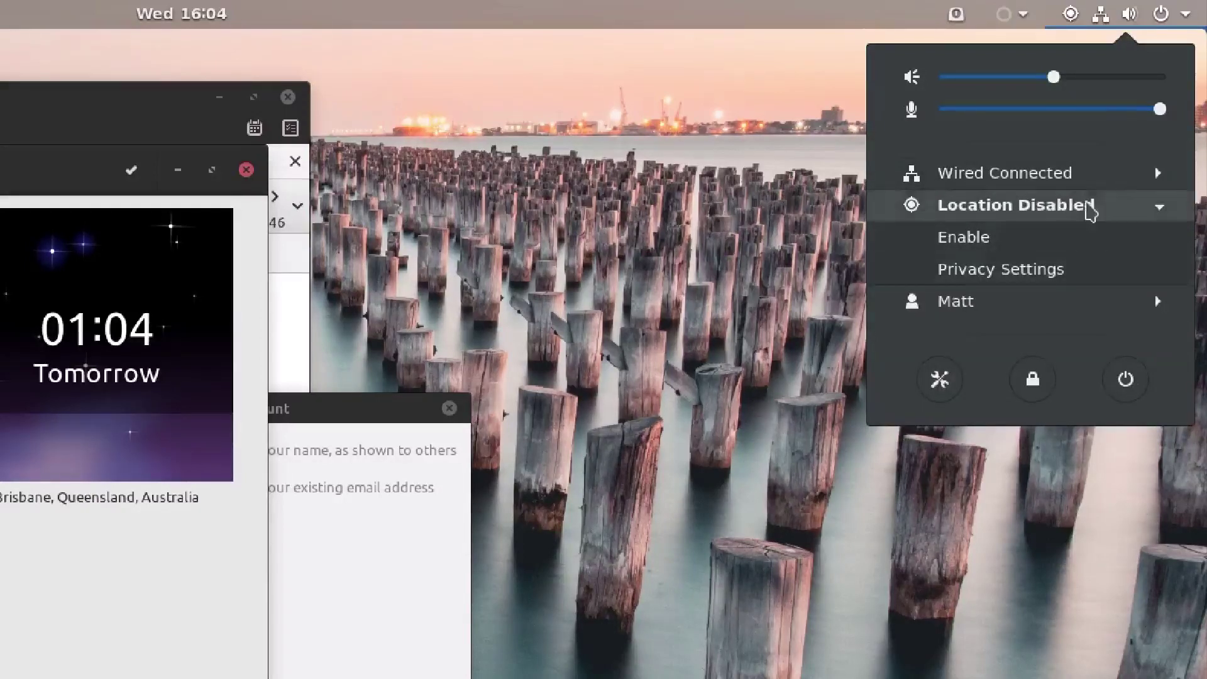
left_click(1088, 210)
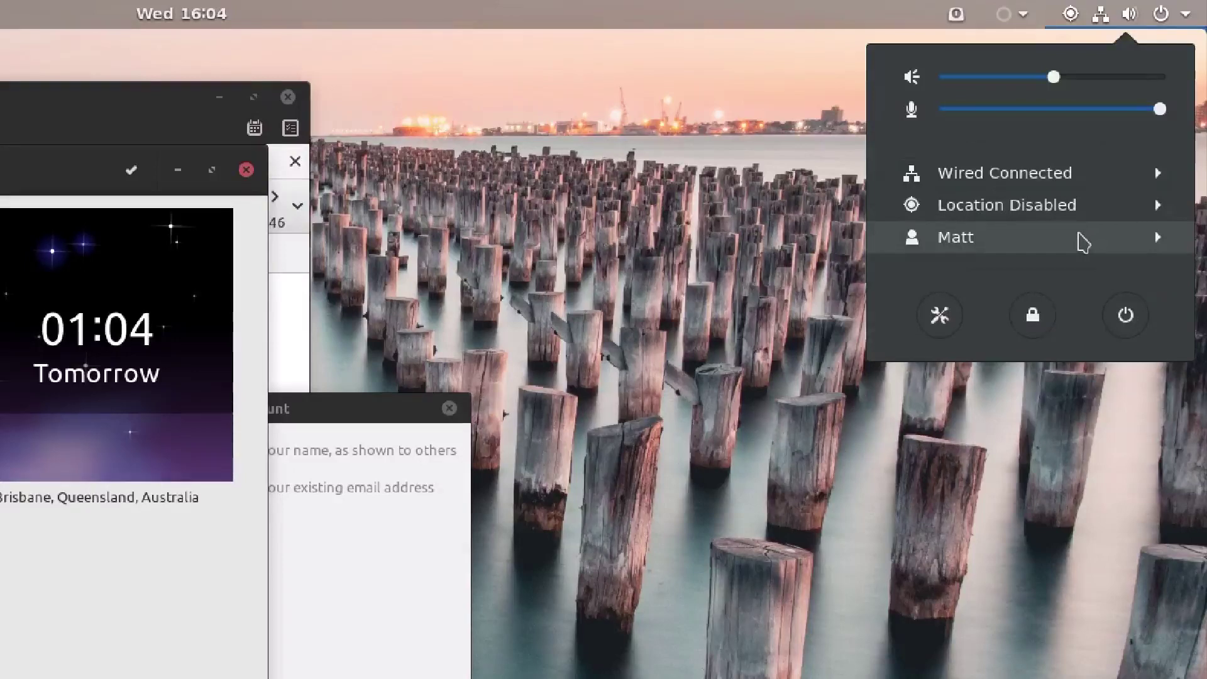
left_click(1083, 239)
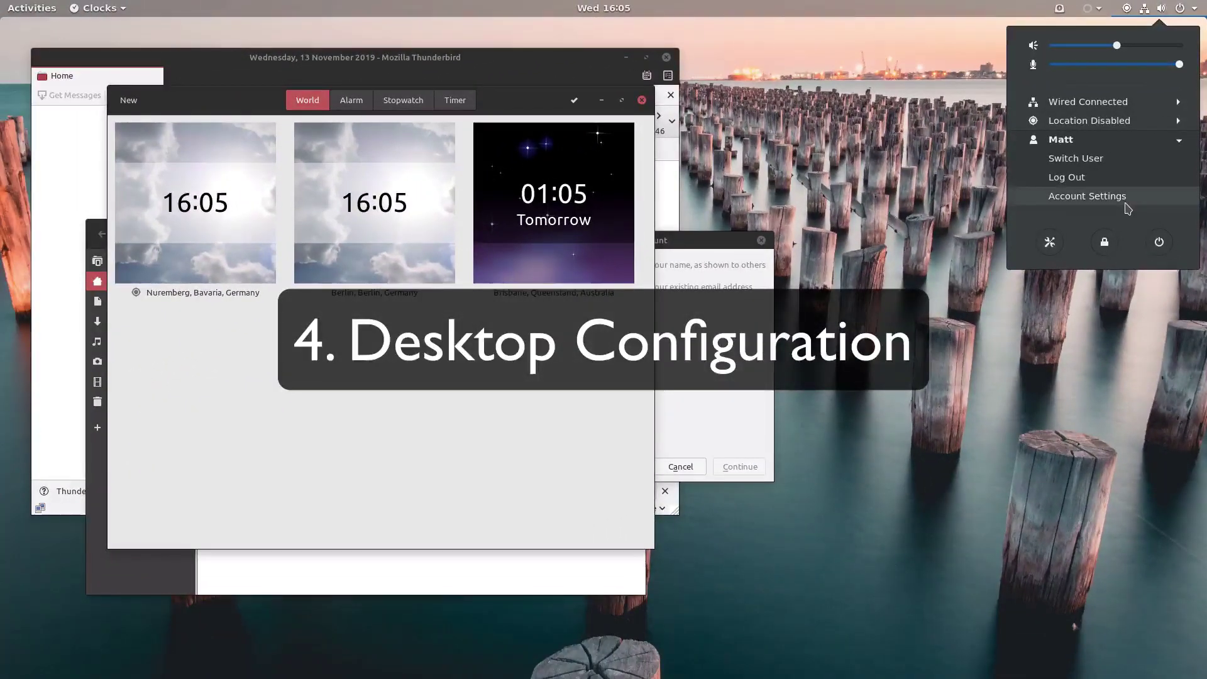
Launch Settings from Account Settings and browse Wi-Fi, Bluetooth, Background and Notifications
left_click(1086, 196)
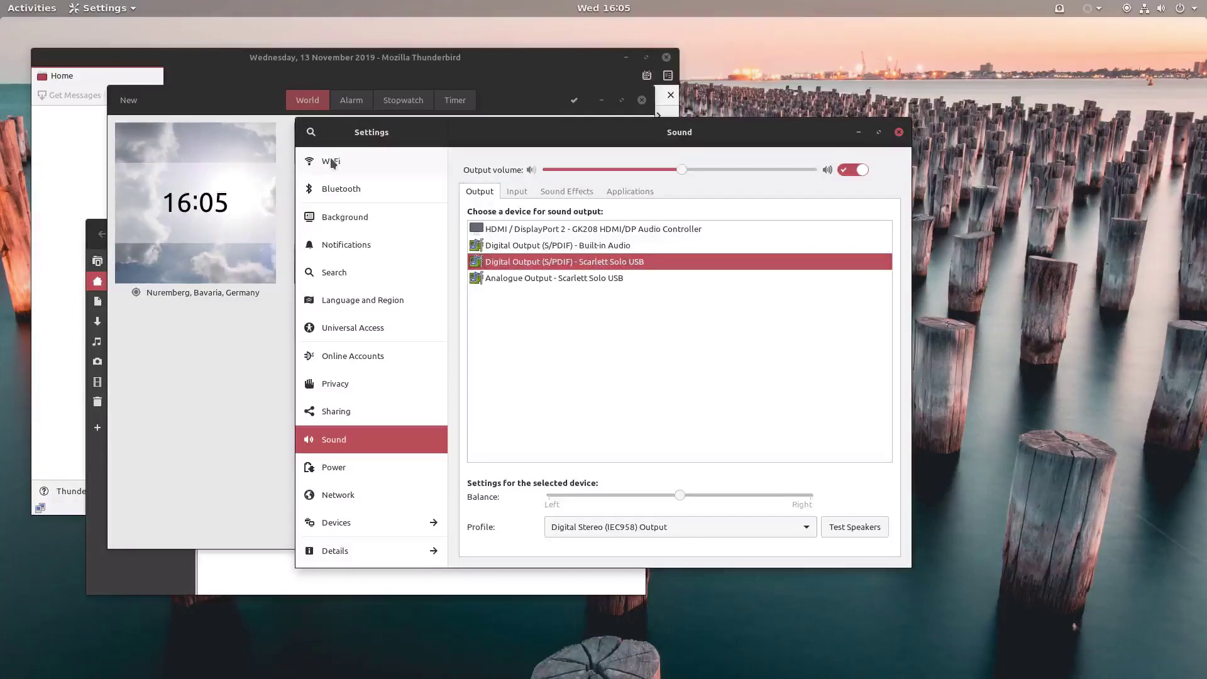
left_click(331, 163)
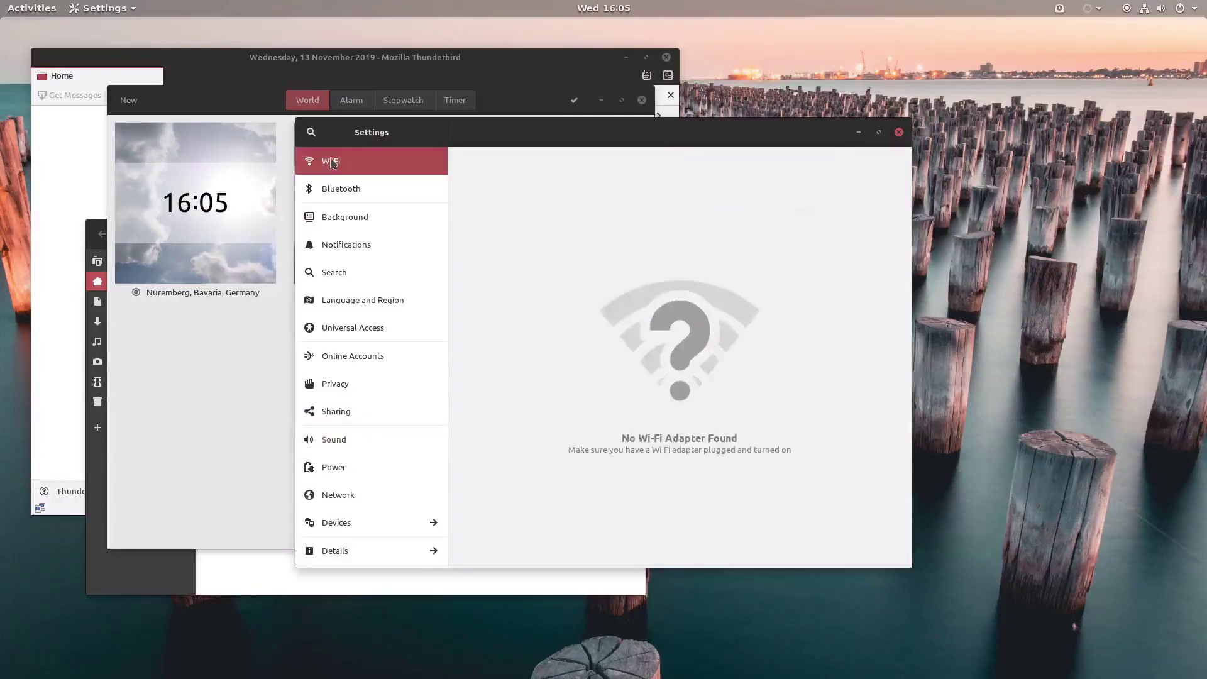
left_click(386, 188)
left_click(382, 218)
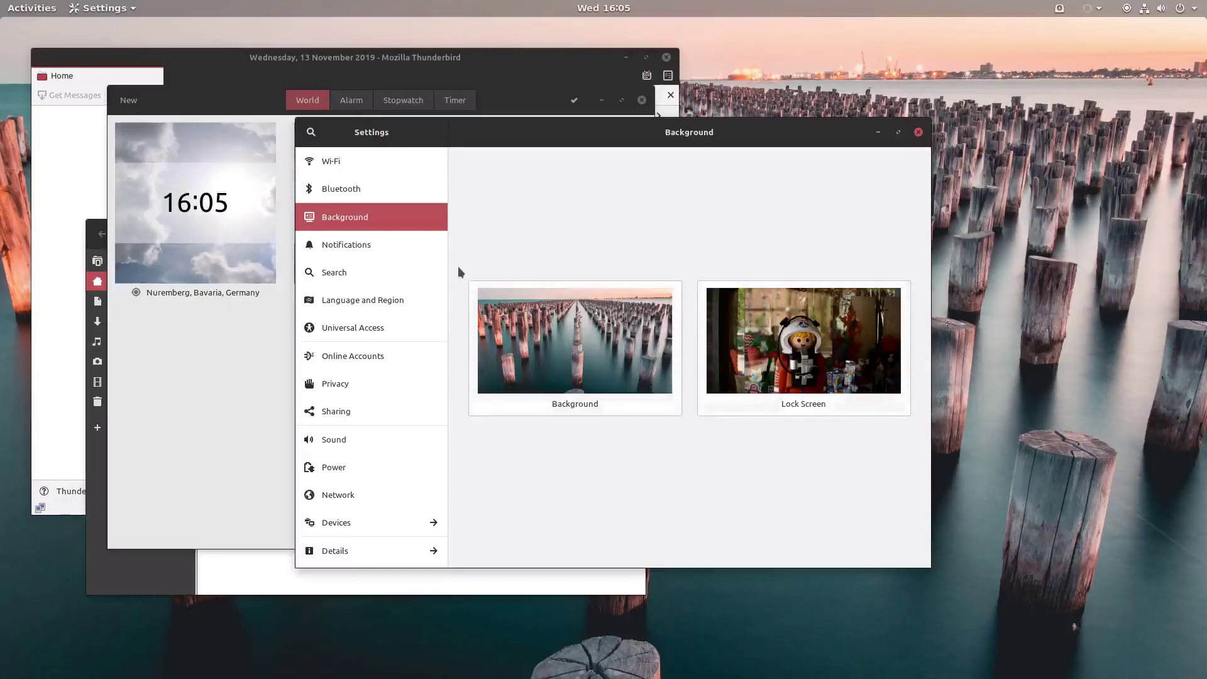
left_click(374, 245)
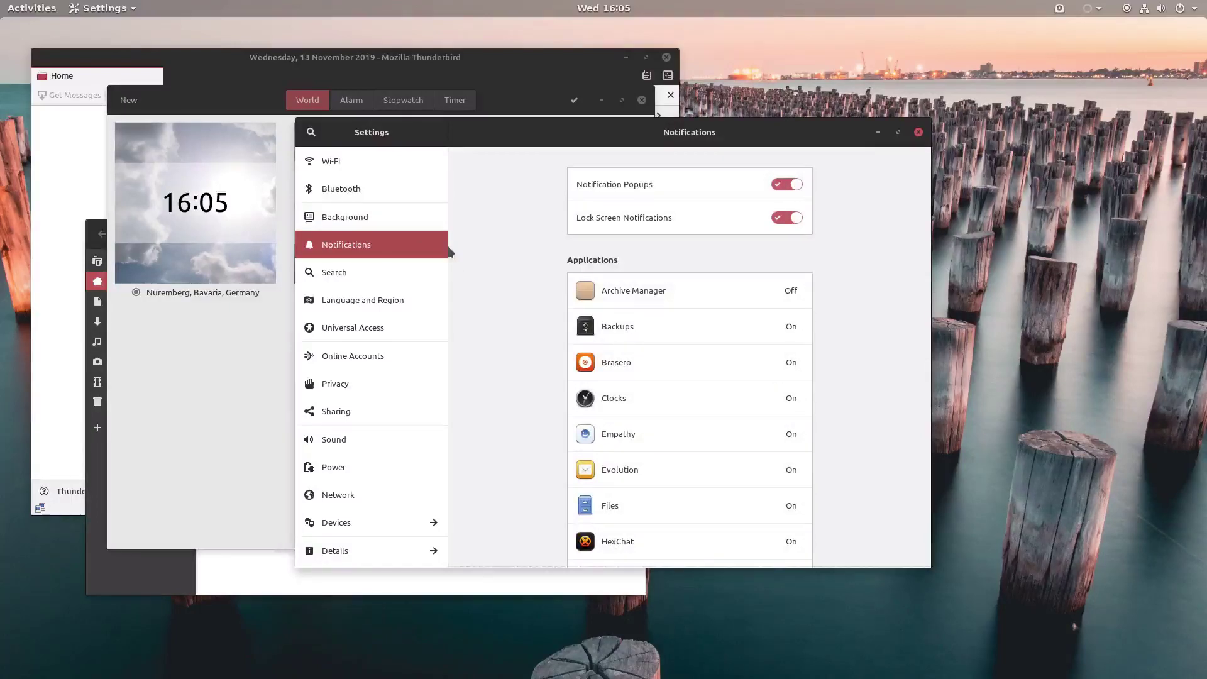
scroll(622, 345, "down", 2)
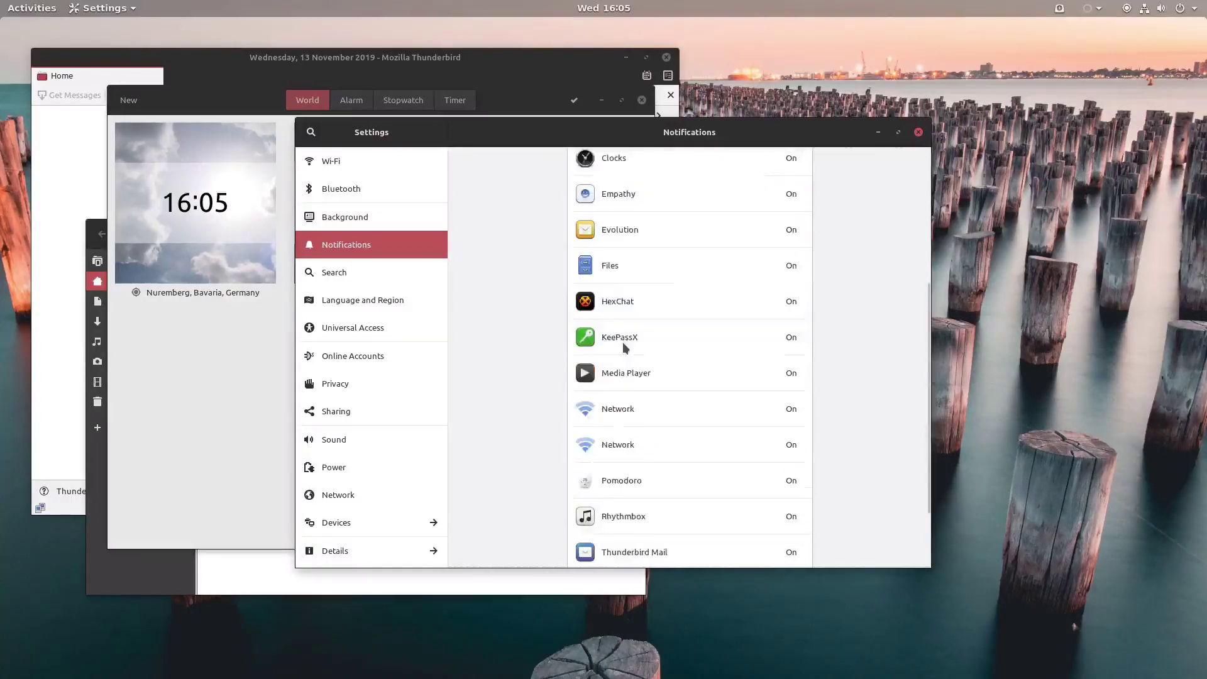
scroll(622, 347, "down", 3)
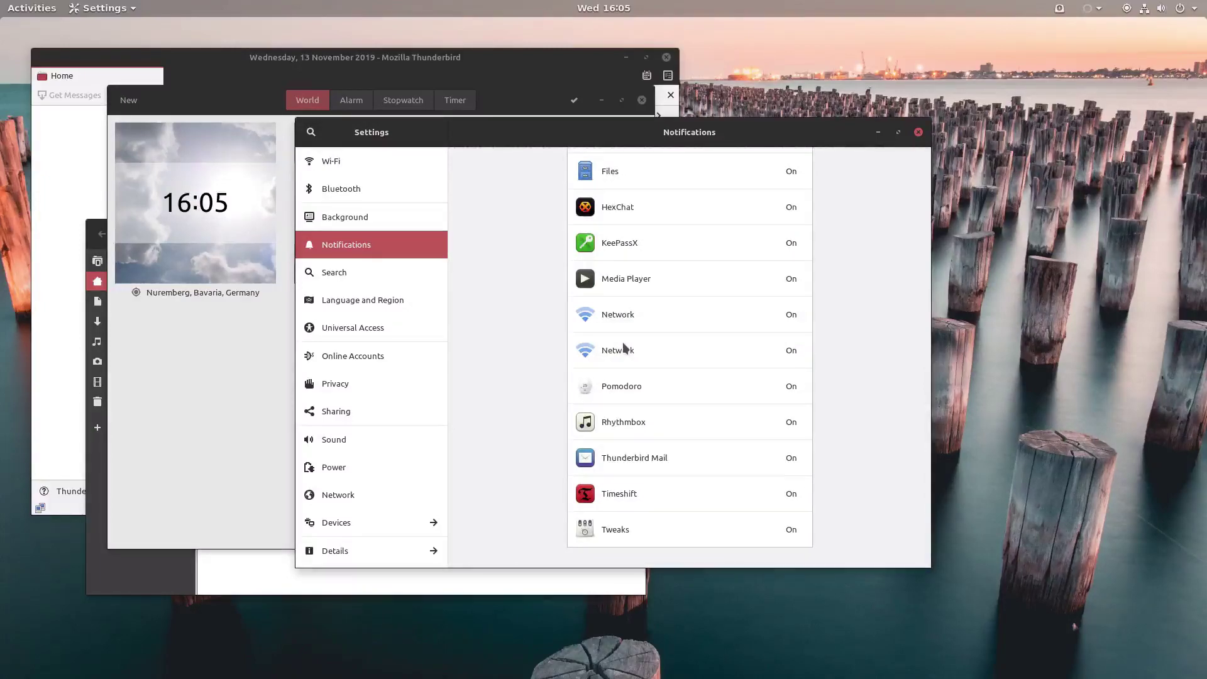
scroll(623, 349, "up", 5)
scroll(623, 349, "down", 1)
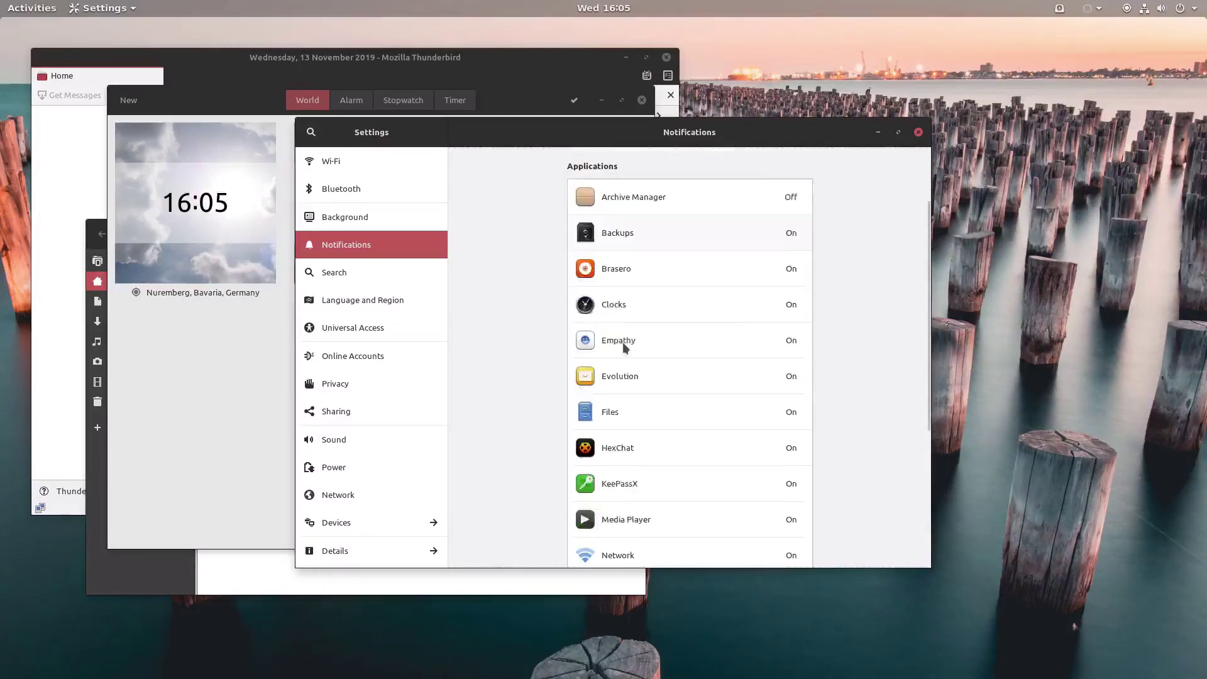
Browse the Search, Language and Region, Universal Access and Online Accounts panels
left_click(402, 282)
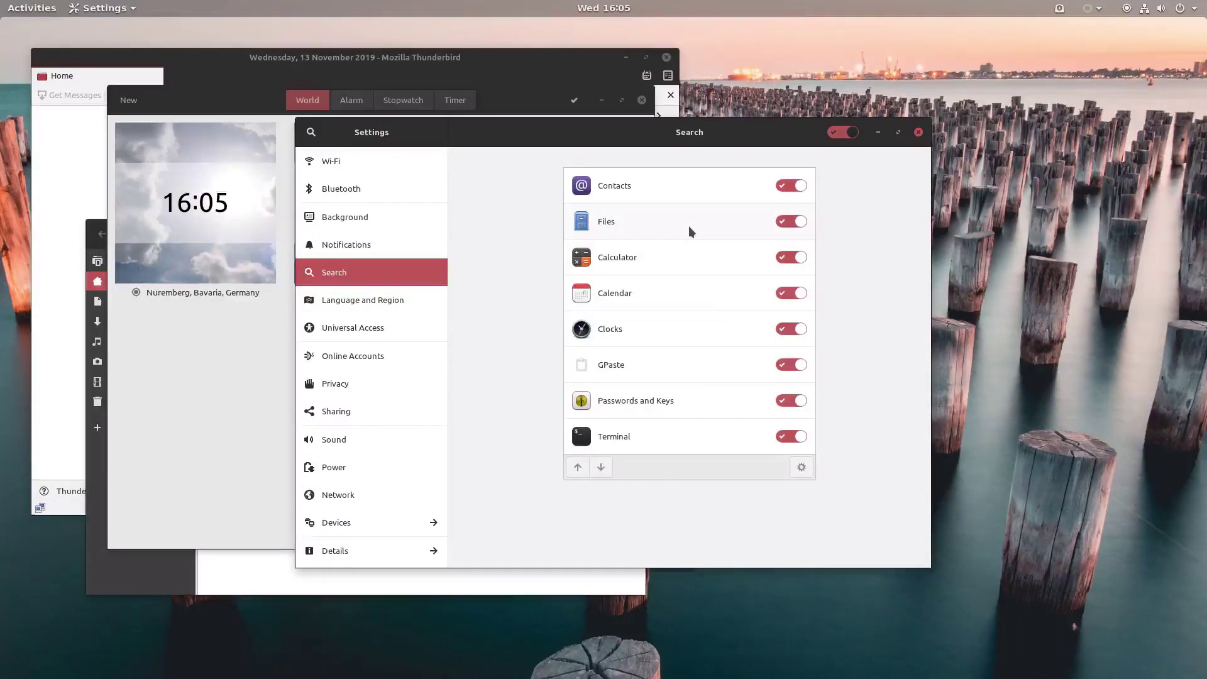
key("super")
key("Escape")
left_click(422, 305)
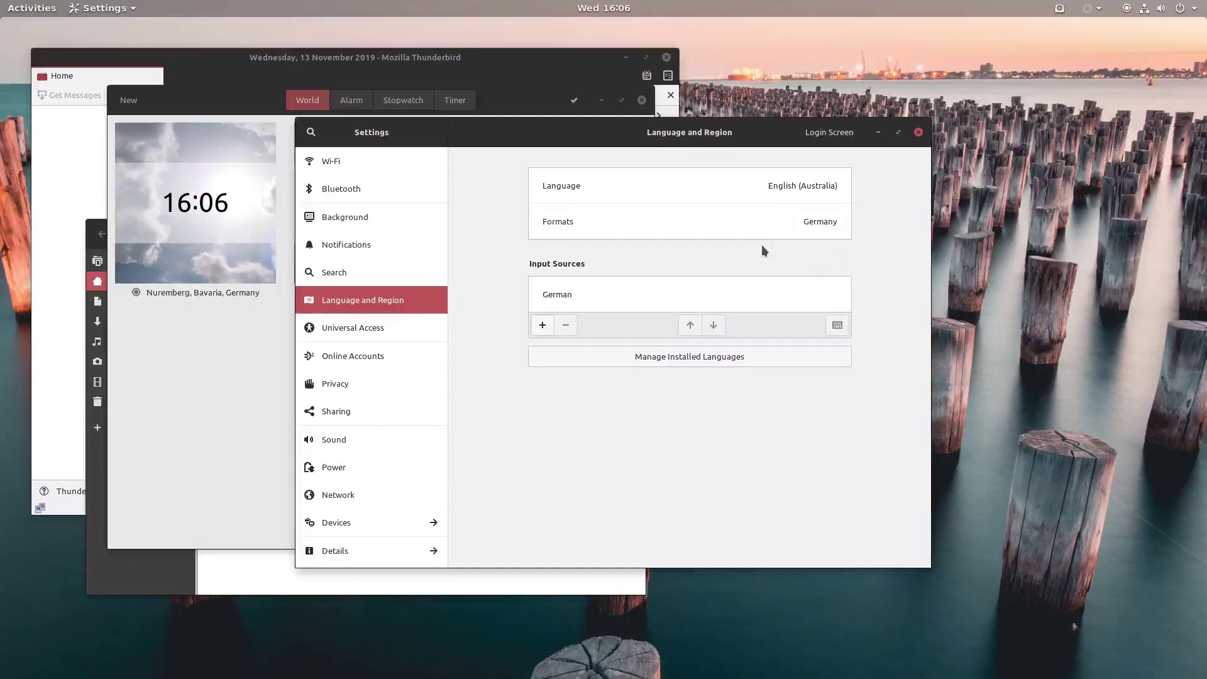
left_click(395, 327)
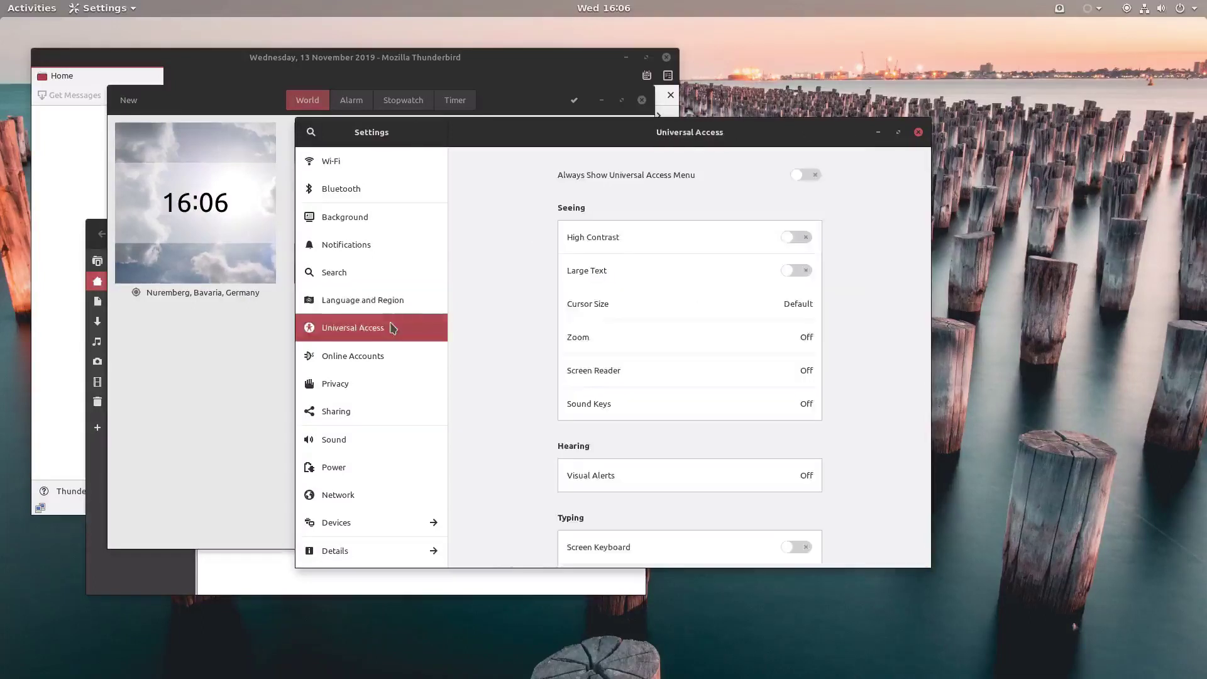
left_click(381, 354)
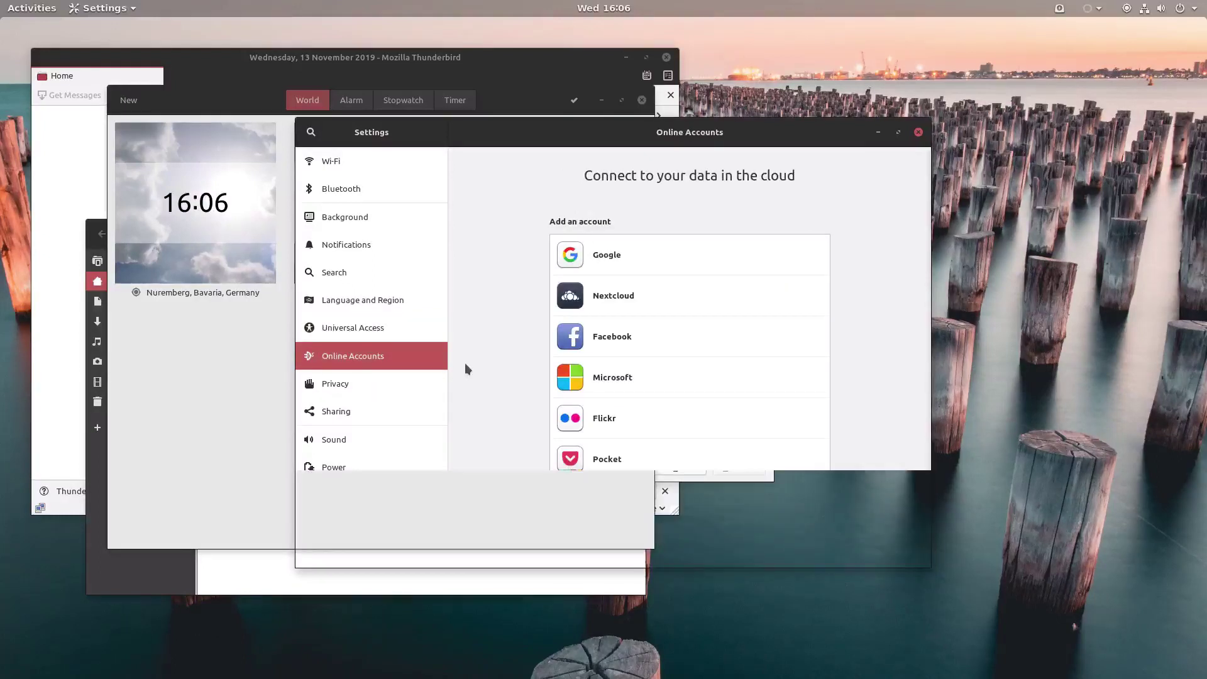
scroll(658, 199, "down", 2)
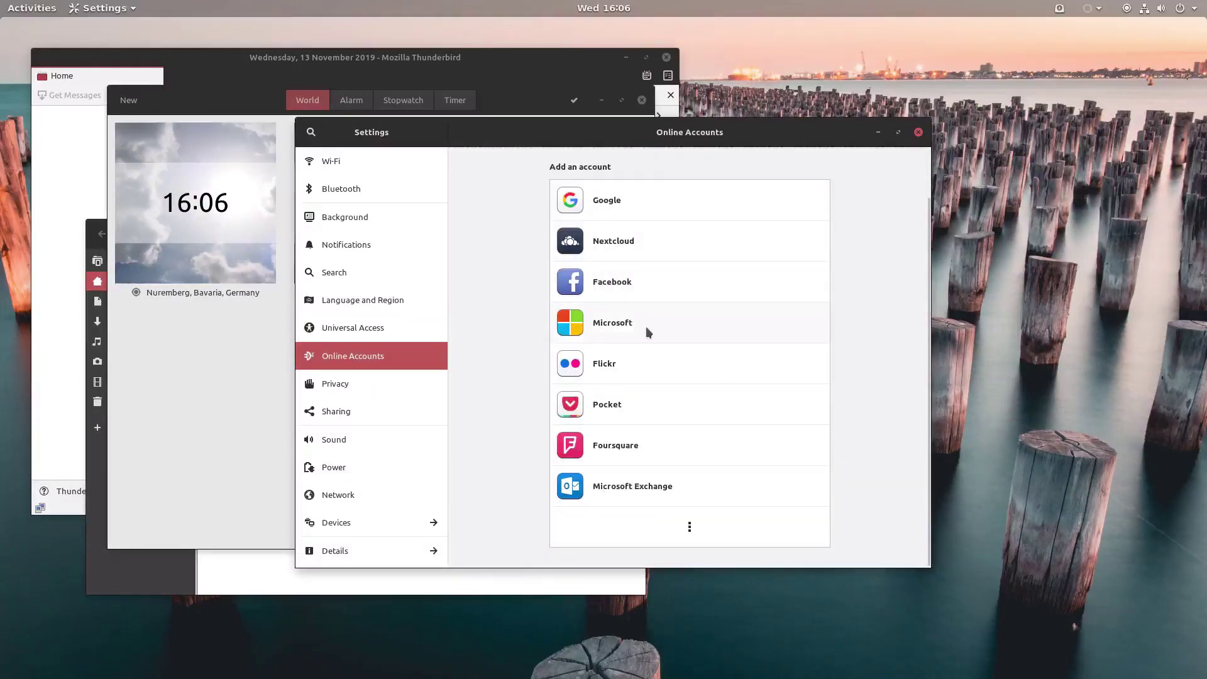
Browse Privacy, Sharing, Sound, Power and Network, ending on the Devices Screen Display page
left_click(390, 386)
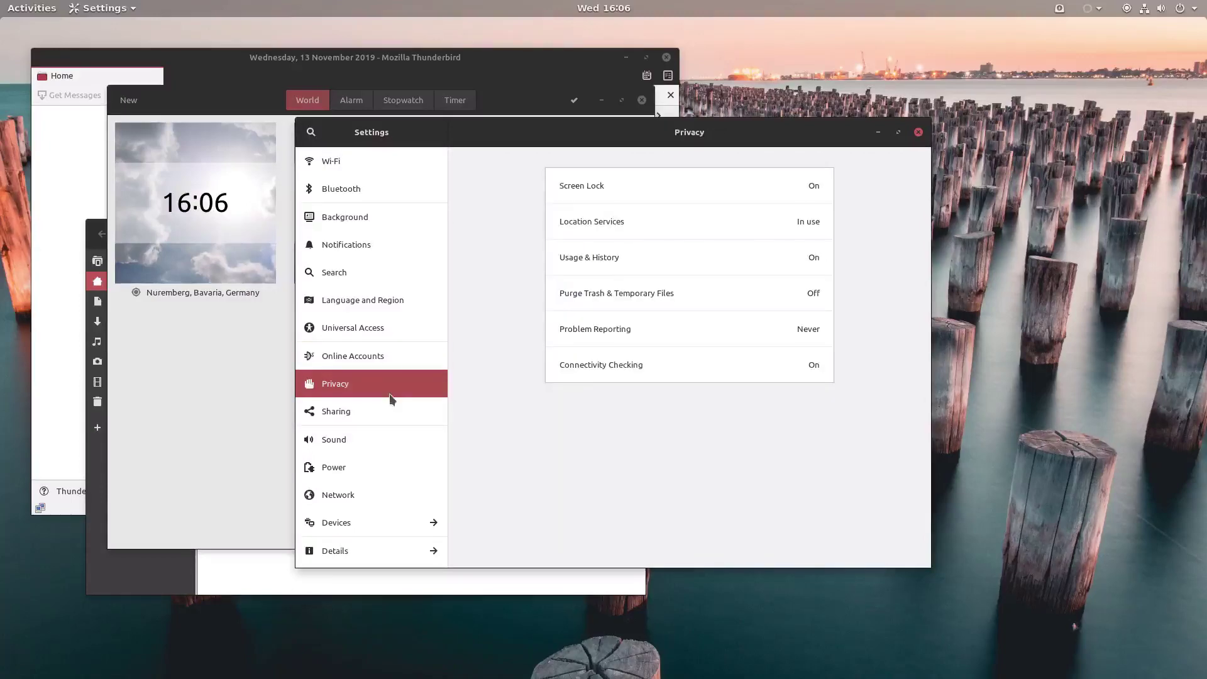
left_click(386, 415)
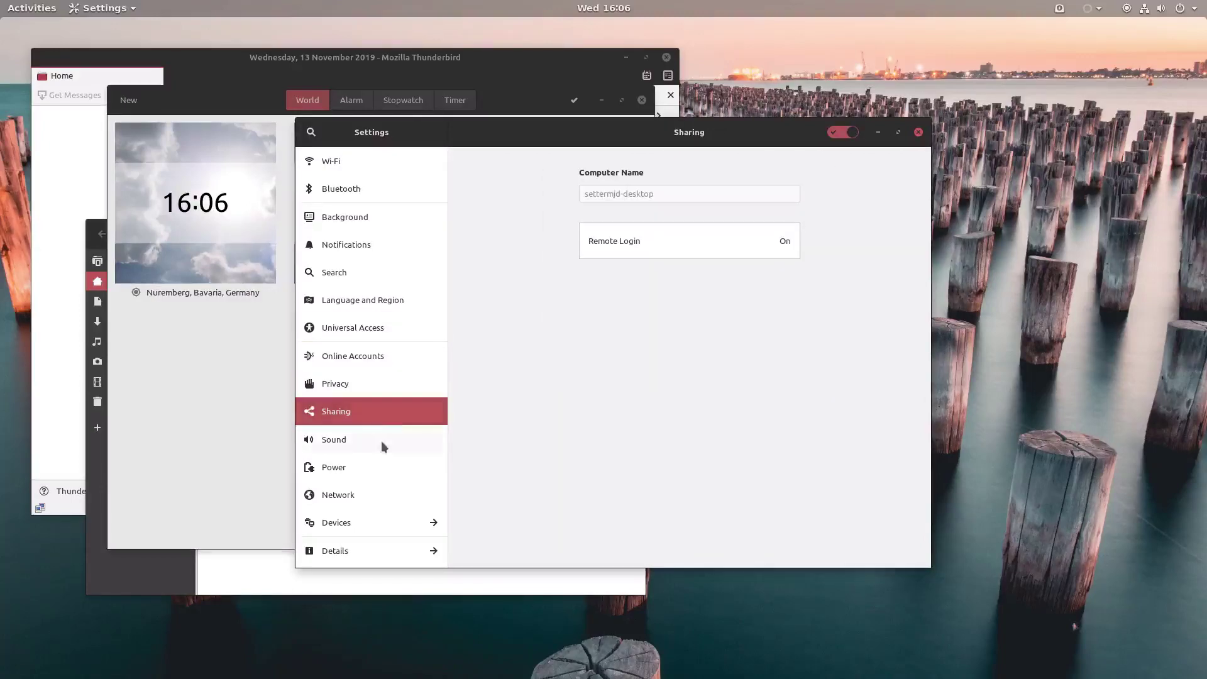
left_click(381, 441)
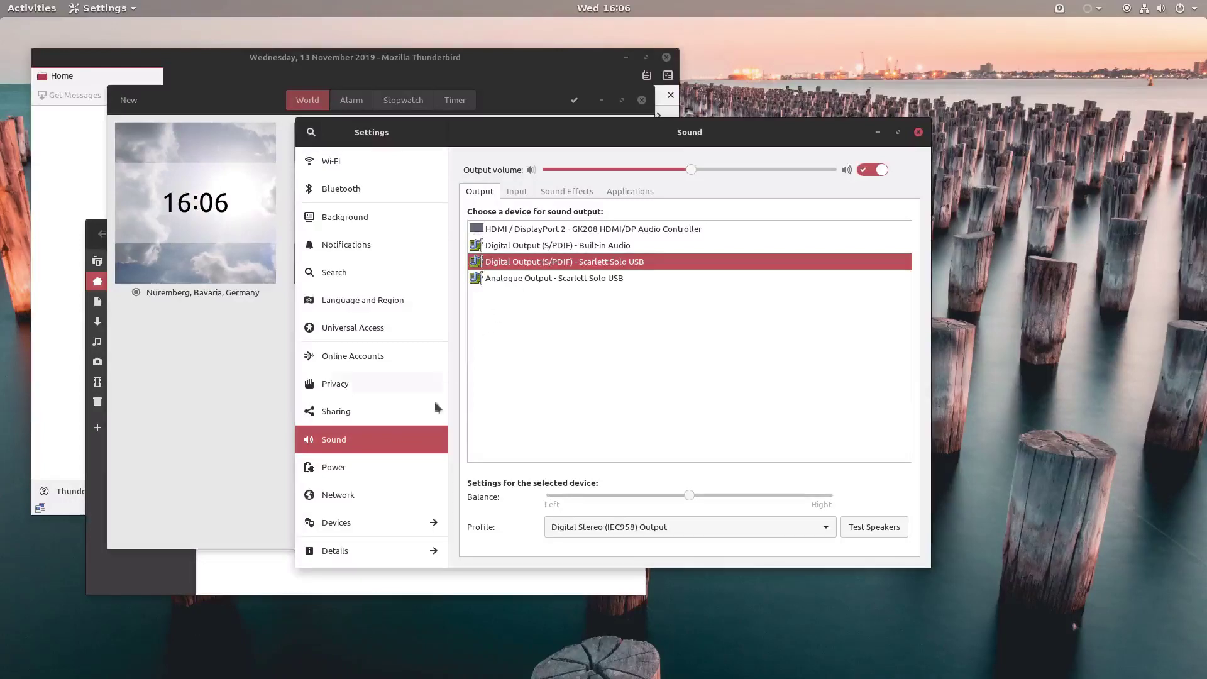
left_click(386, 467)
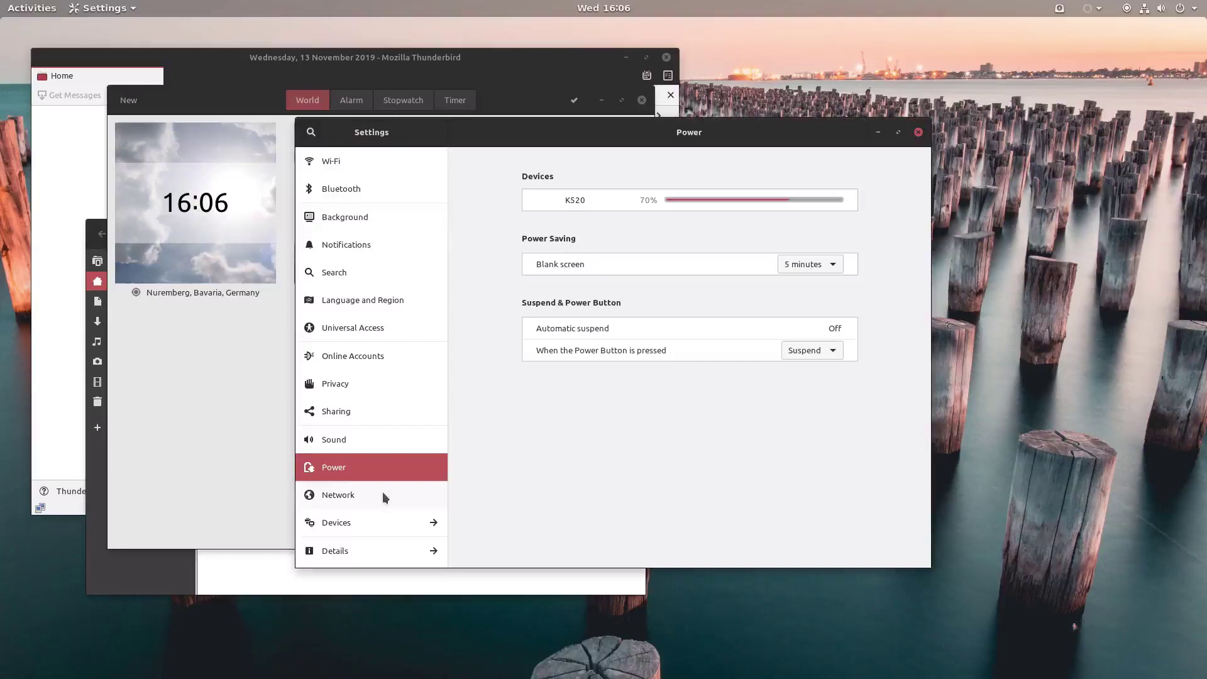
left_click(382, 495)
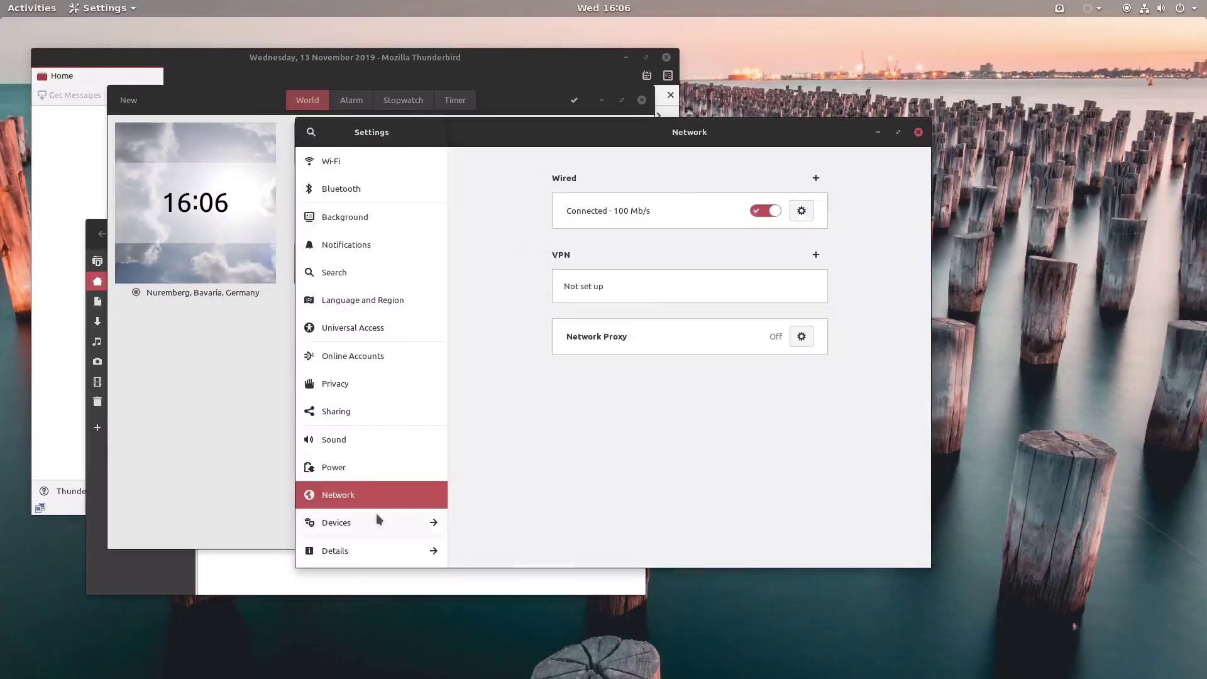
left_click(376, 516)
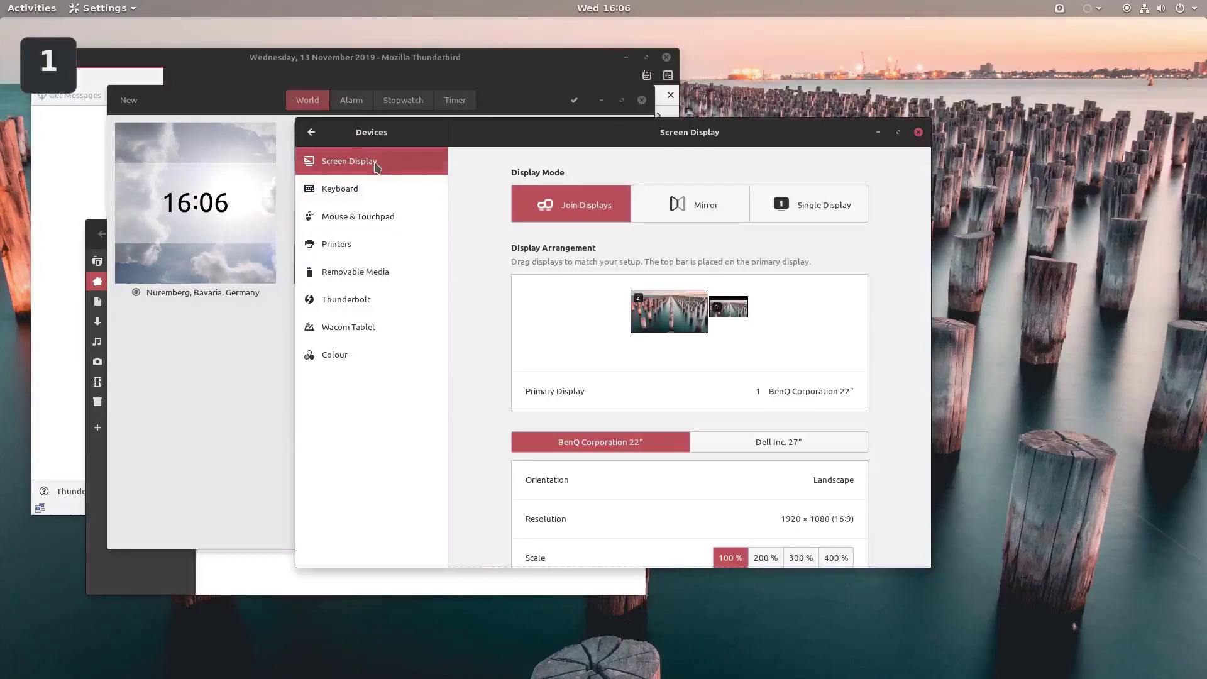
Browse the Devices pages — Keyboard, Mouse & Touchpad, Printers, Removable Media — and return to the main list
left_click(369, 191)
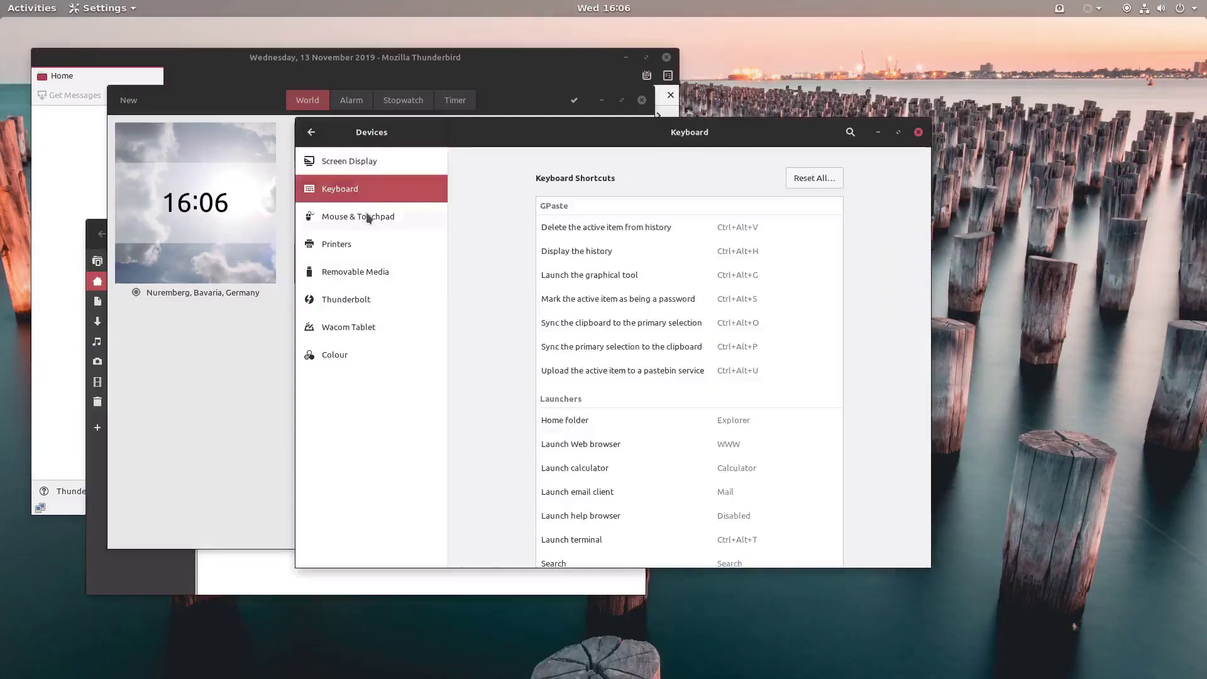
left_click(369, 218)
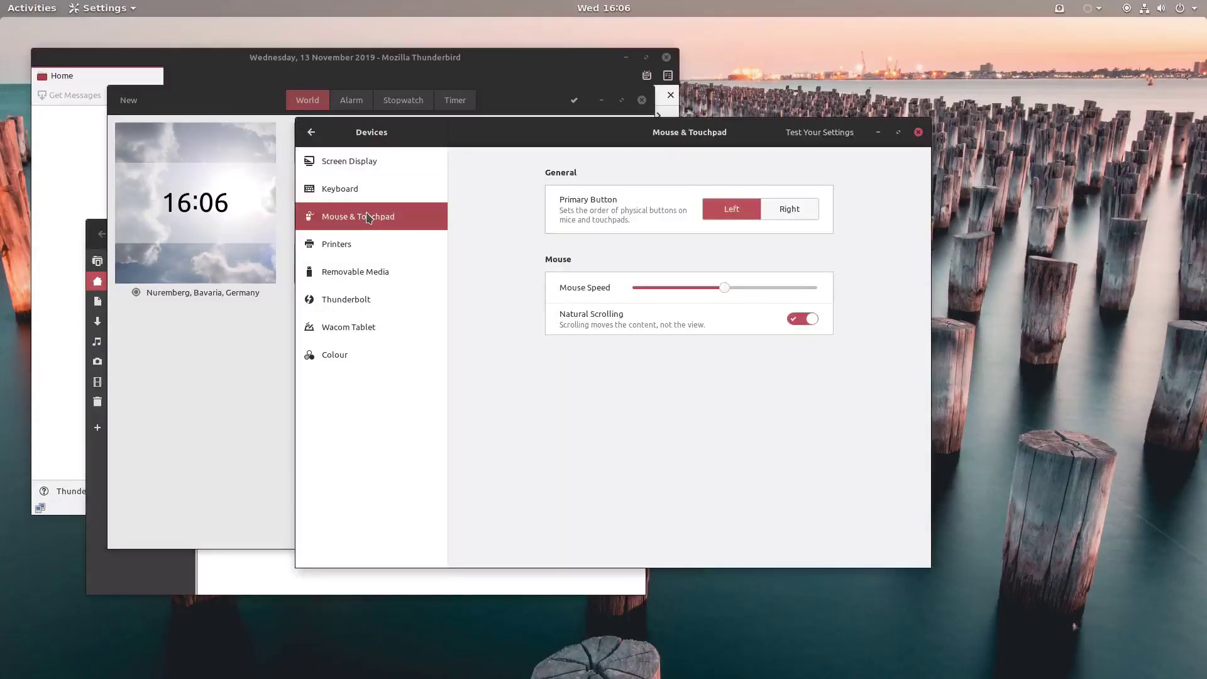
left_click(371, 241)
left_click(368, 269)
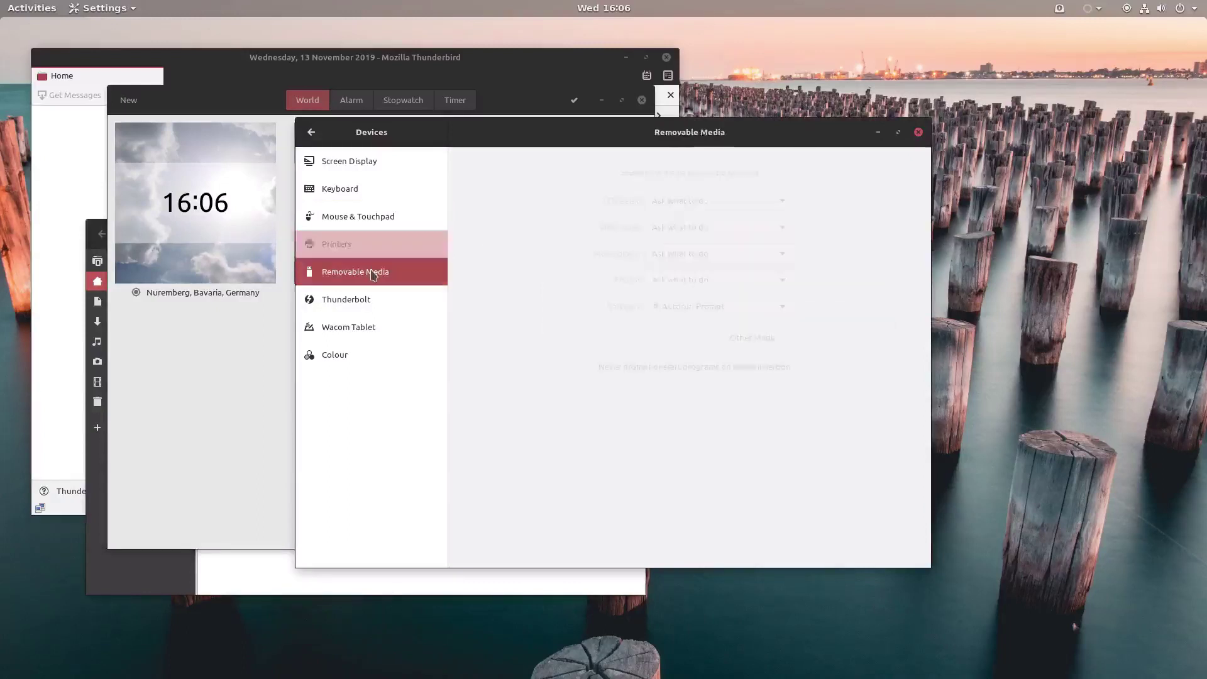
left_click(311, 133)
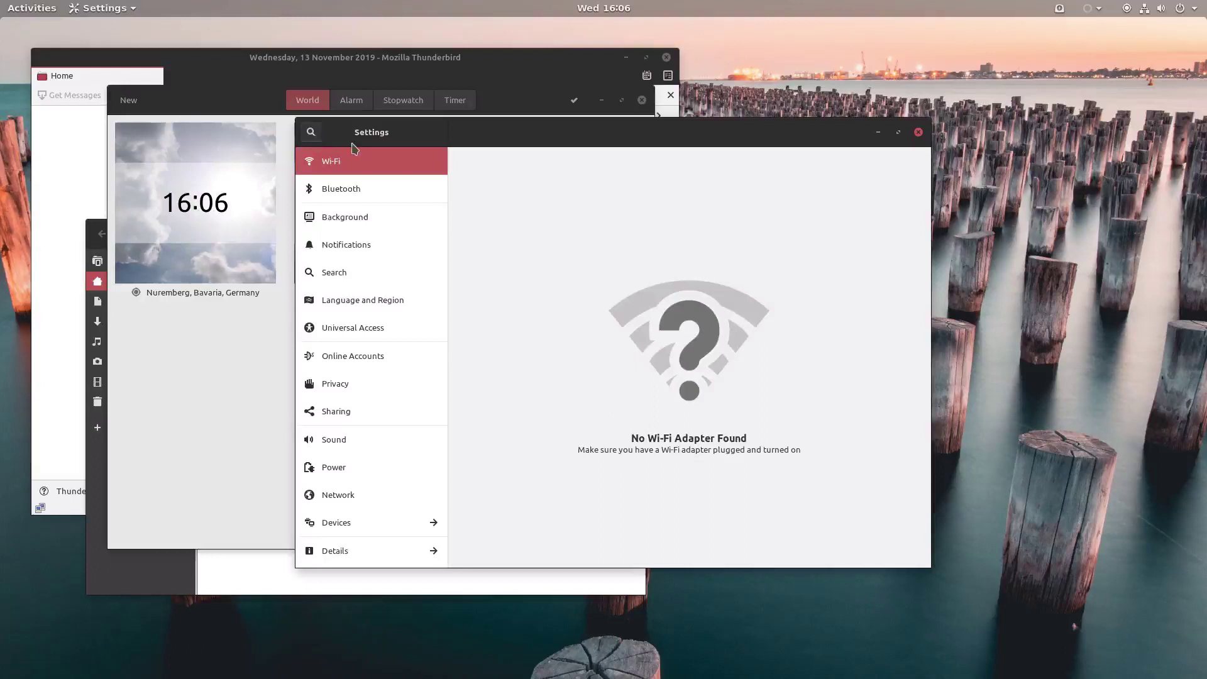
Search 'mic' to reach Sound and keep the Digital Stereo (IEC958) Output profile for Scarlett Solo USB
left_click(312, 133)
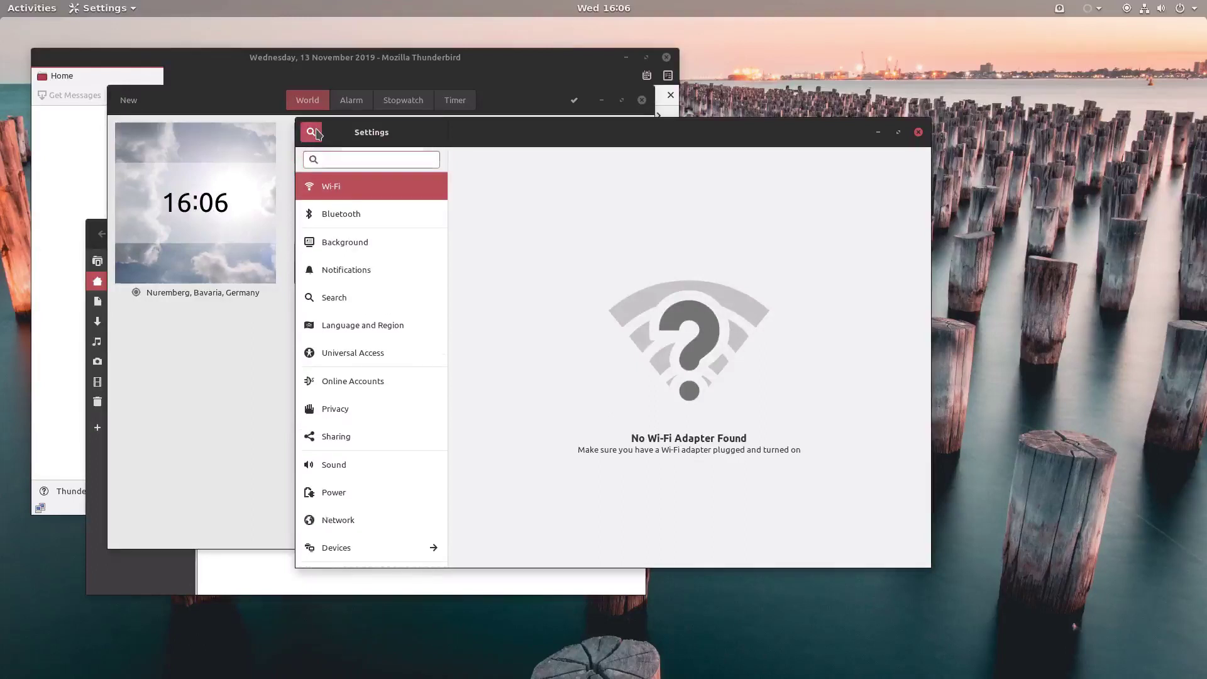
type("mic")
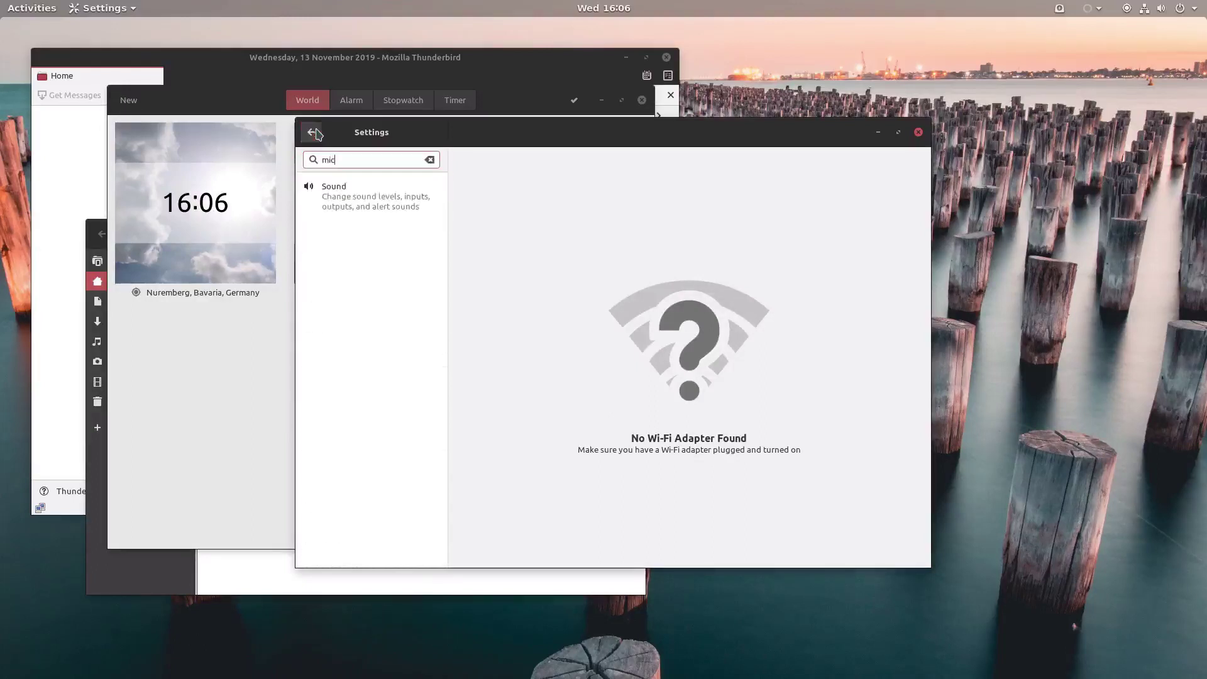
type("r")
left_click(338, 192)
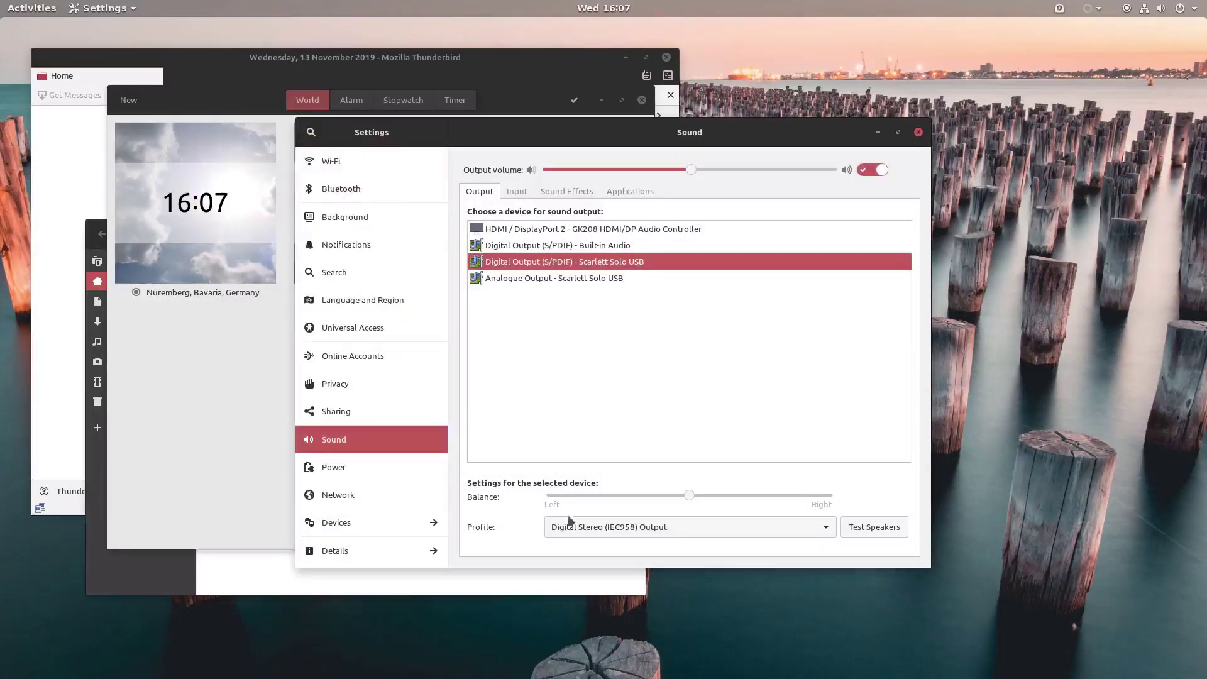
left_click(629, 529)
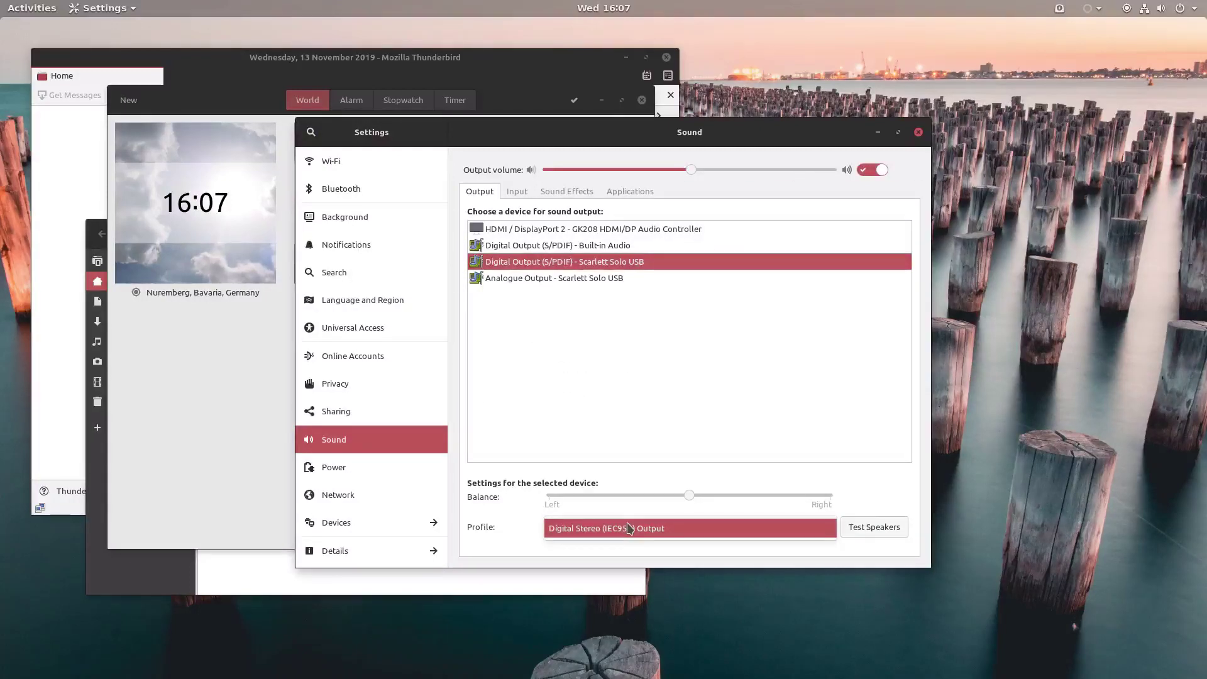
left_click(628, 529)
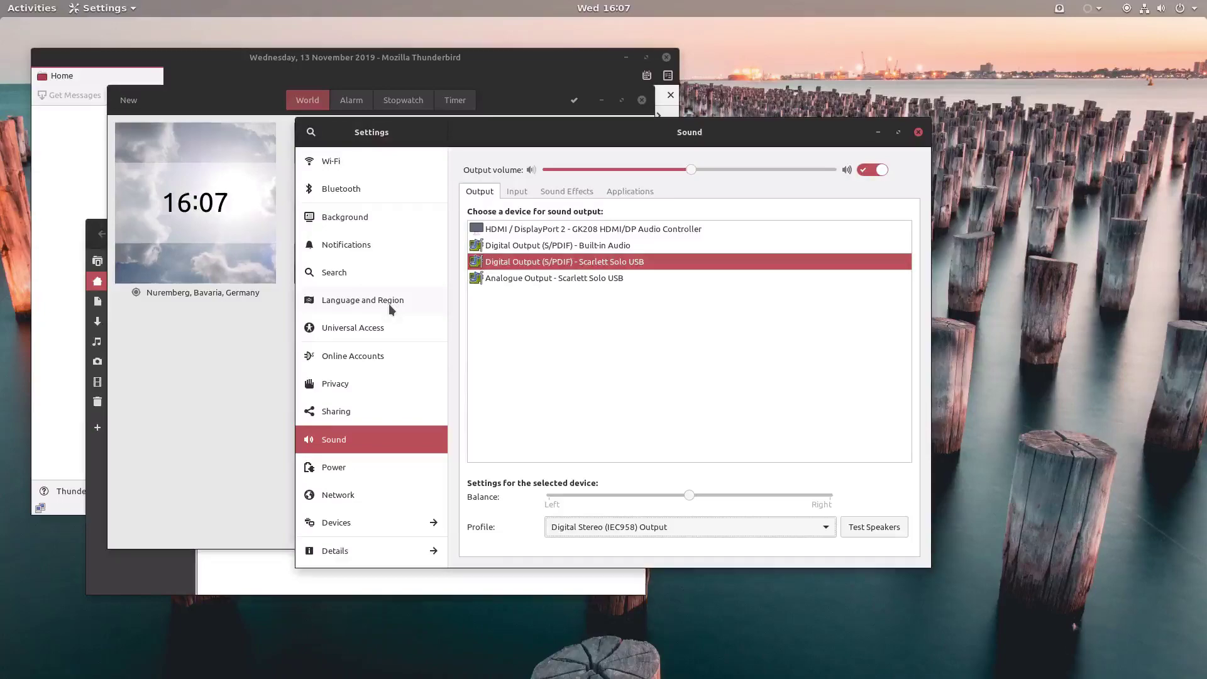
Launch GNOME Tweaks from the Activities search so its Appearance page shows
key("super")
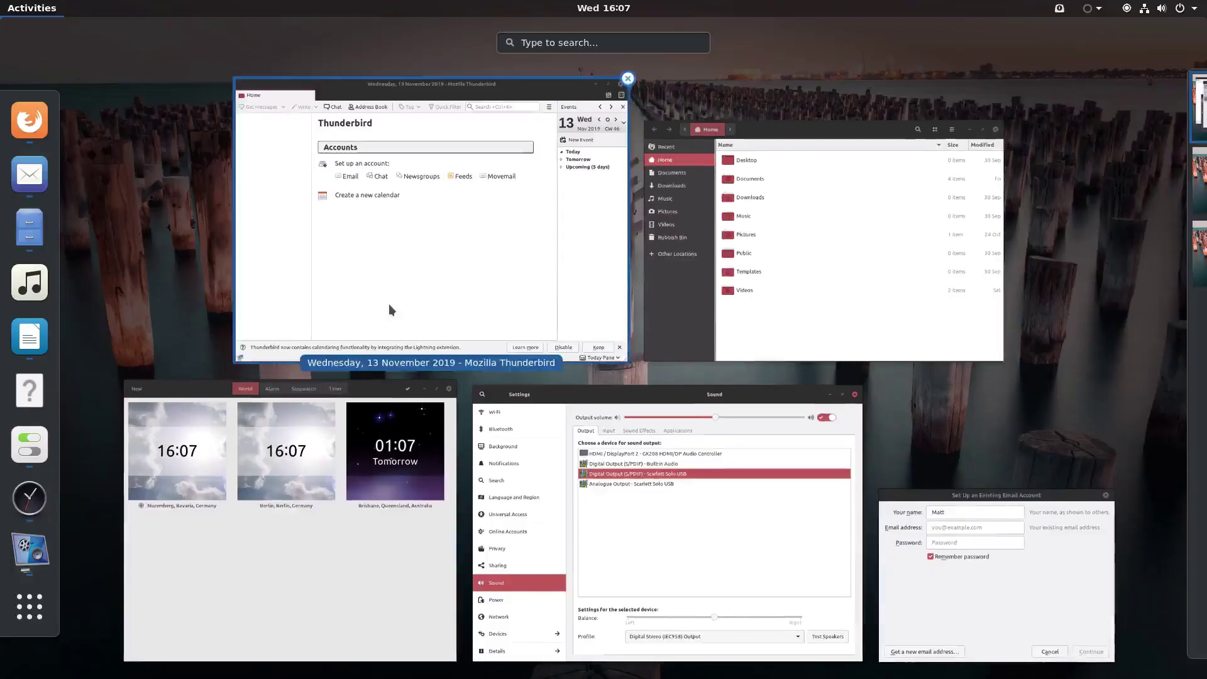
type("tweak")
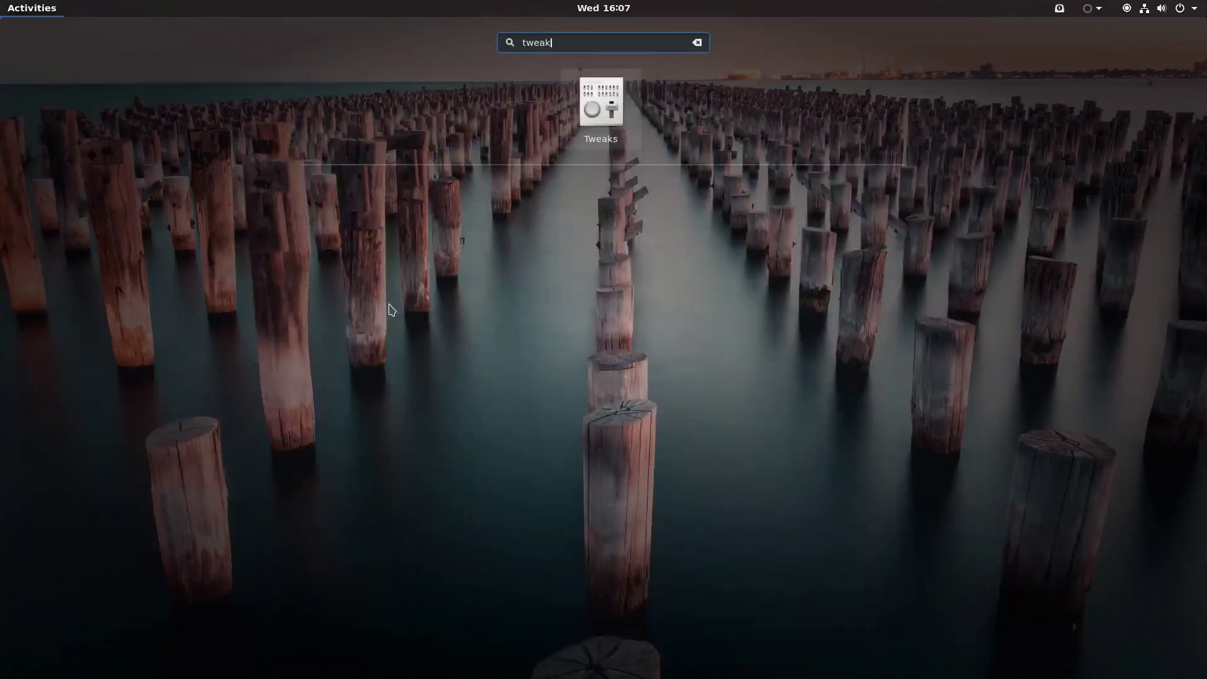
key("Return")
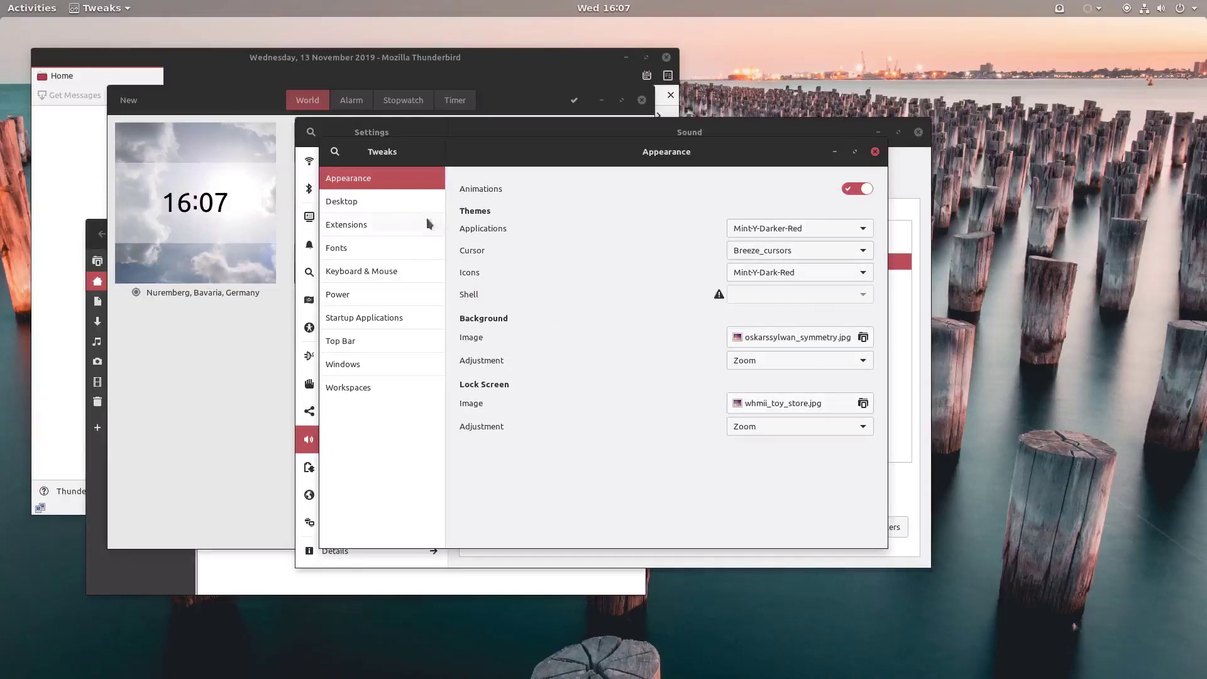
View the Desktop icon settings, then the Extensions list with Pomodoro and Timer
left_click(403, 199)
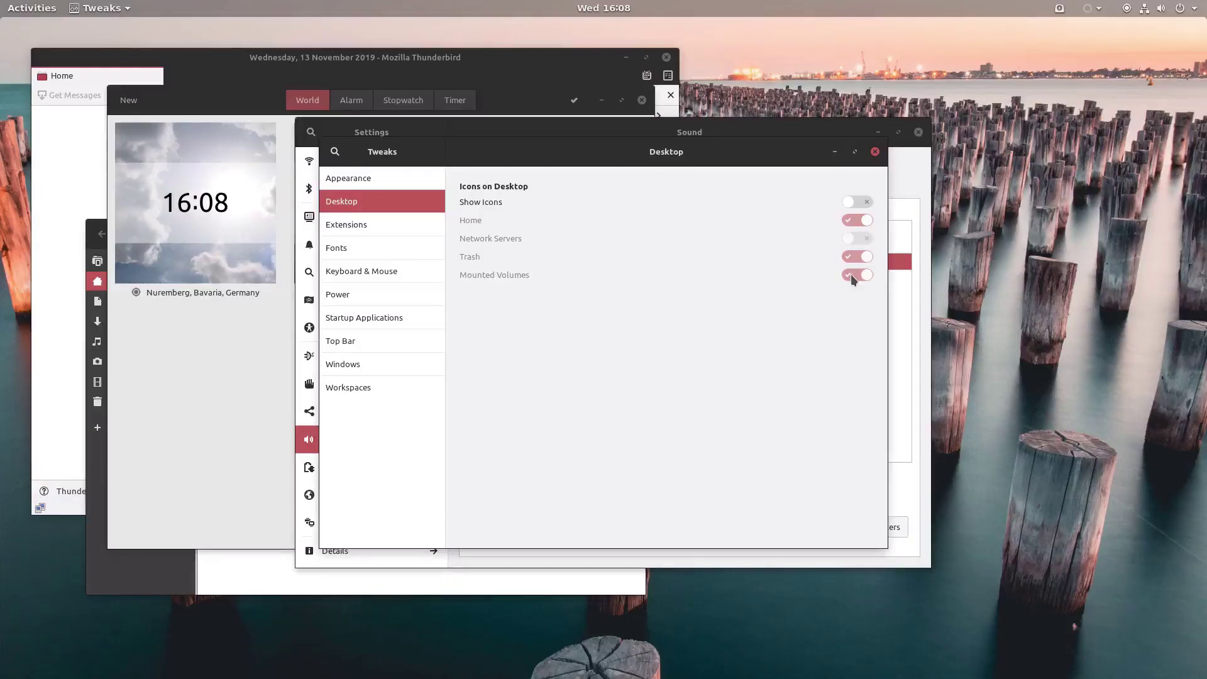
left_click(393, 225)
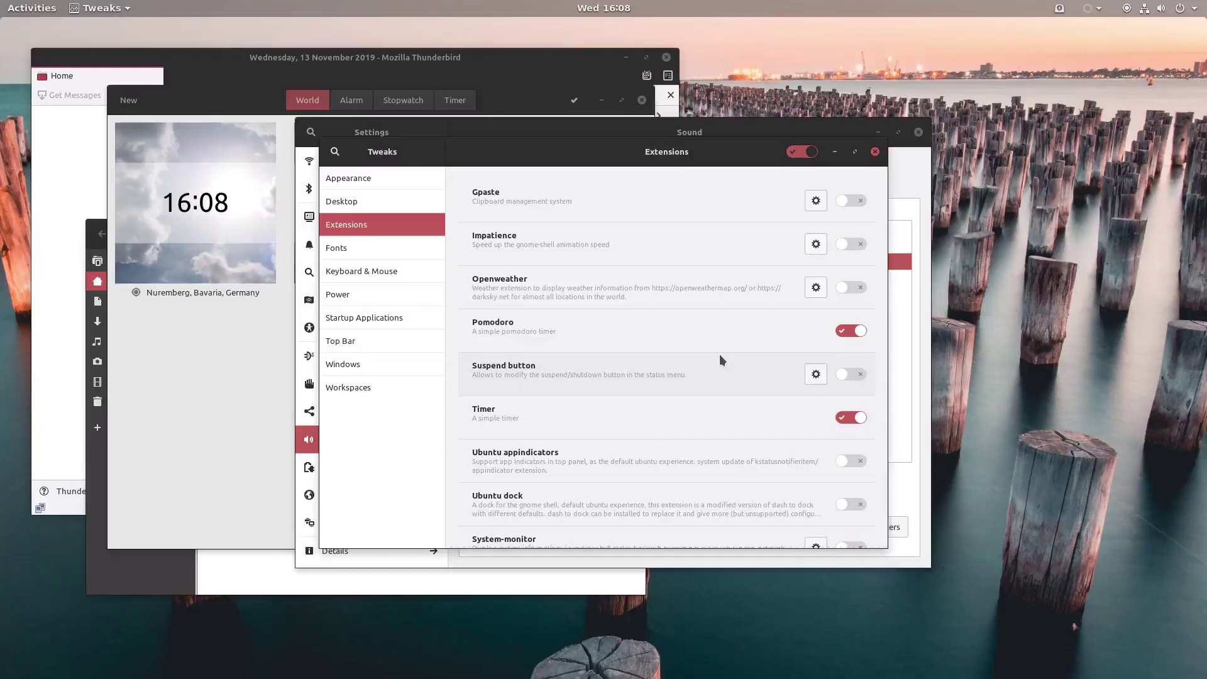
scroll(719, 354, "down", 1)
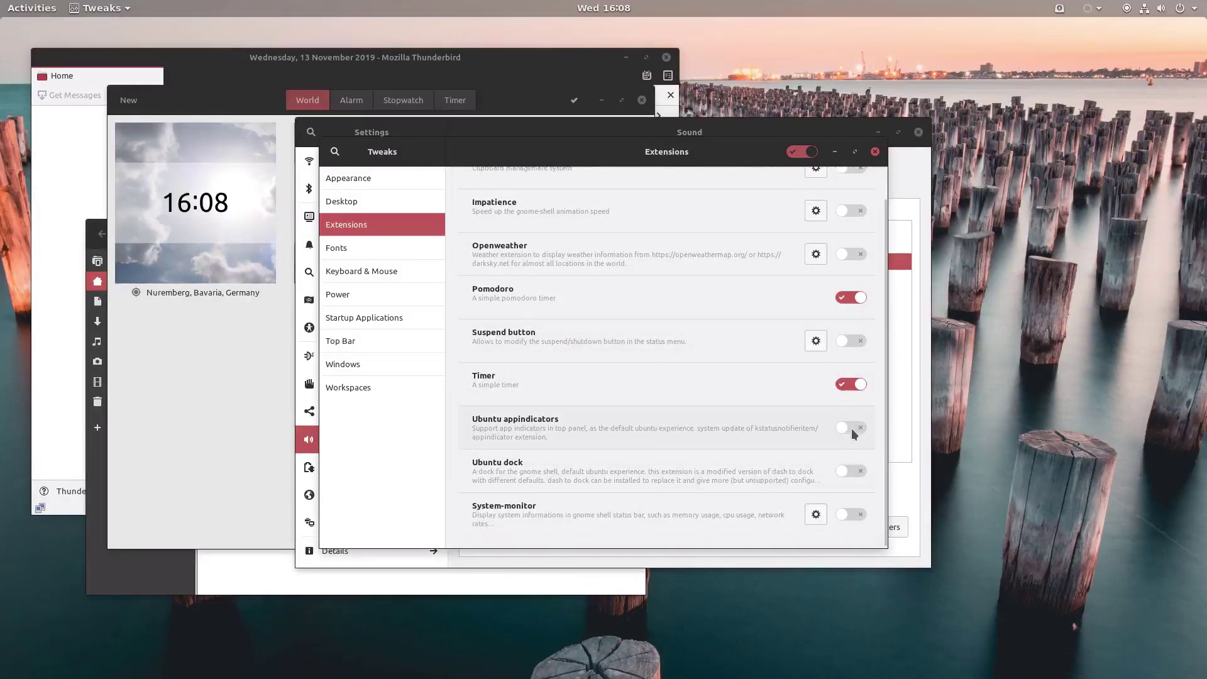
scroll(824, 403, "up", 1)
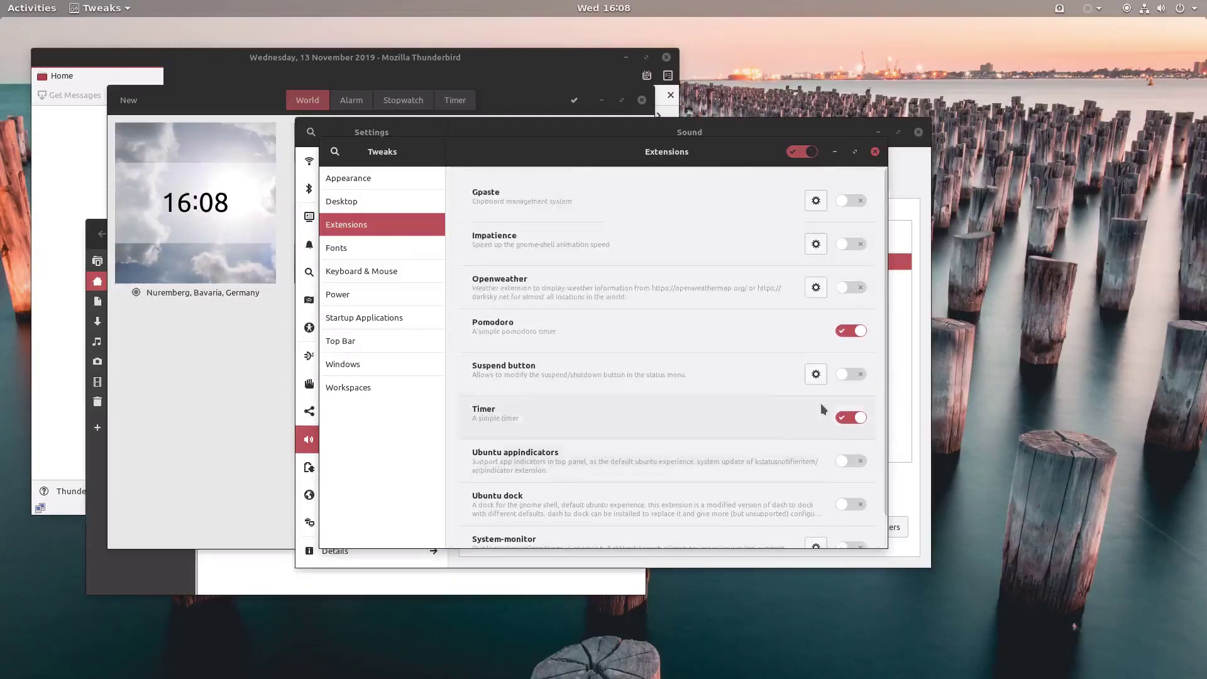
Enable Openweather and preview its 82.4 °F forecast from the top-bar indicator
left_click(854, 289)
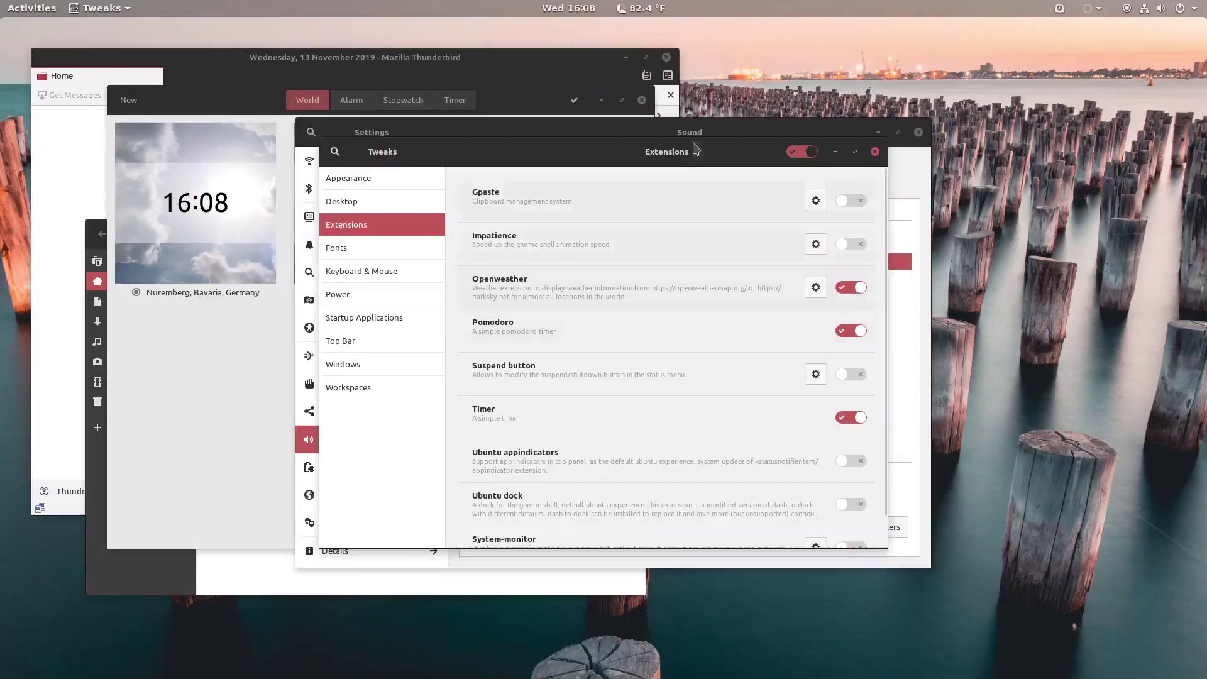
left_click(645, 10)
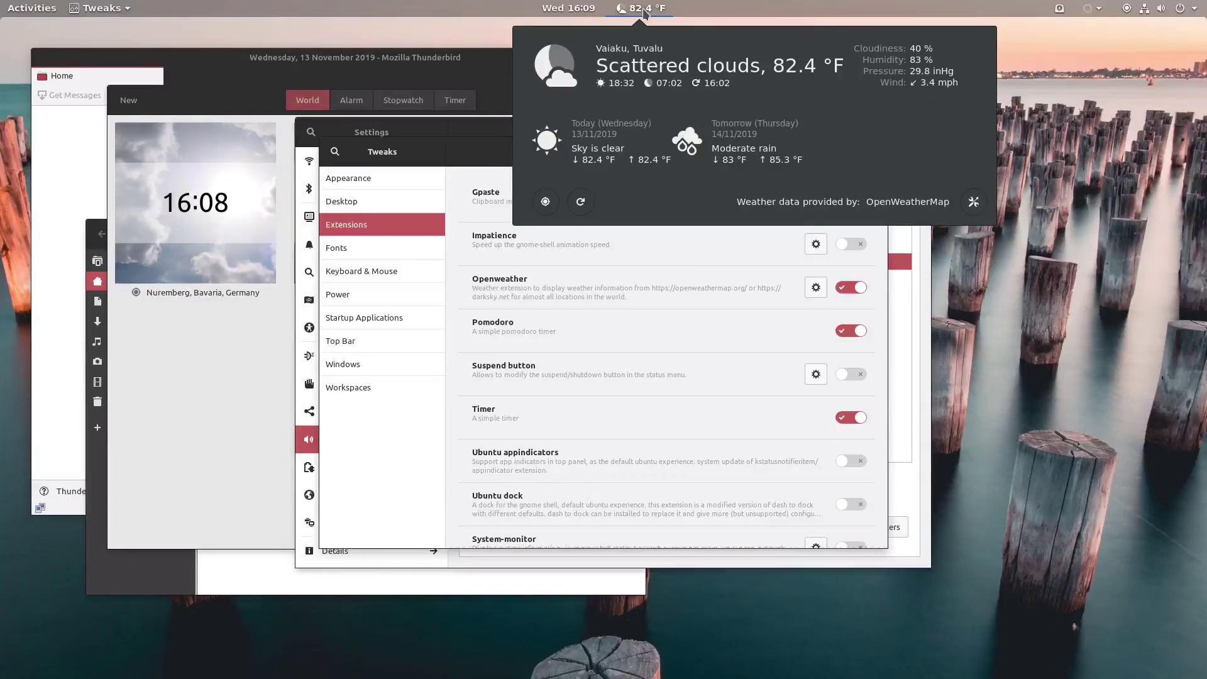
left_click(643, 8)
Look through Fonts, Keyboard & Mouse, Startup Applications, Top Bar and Windows in Tweaks
left_click(413, 255)
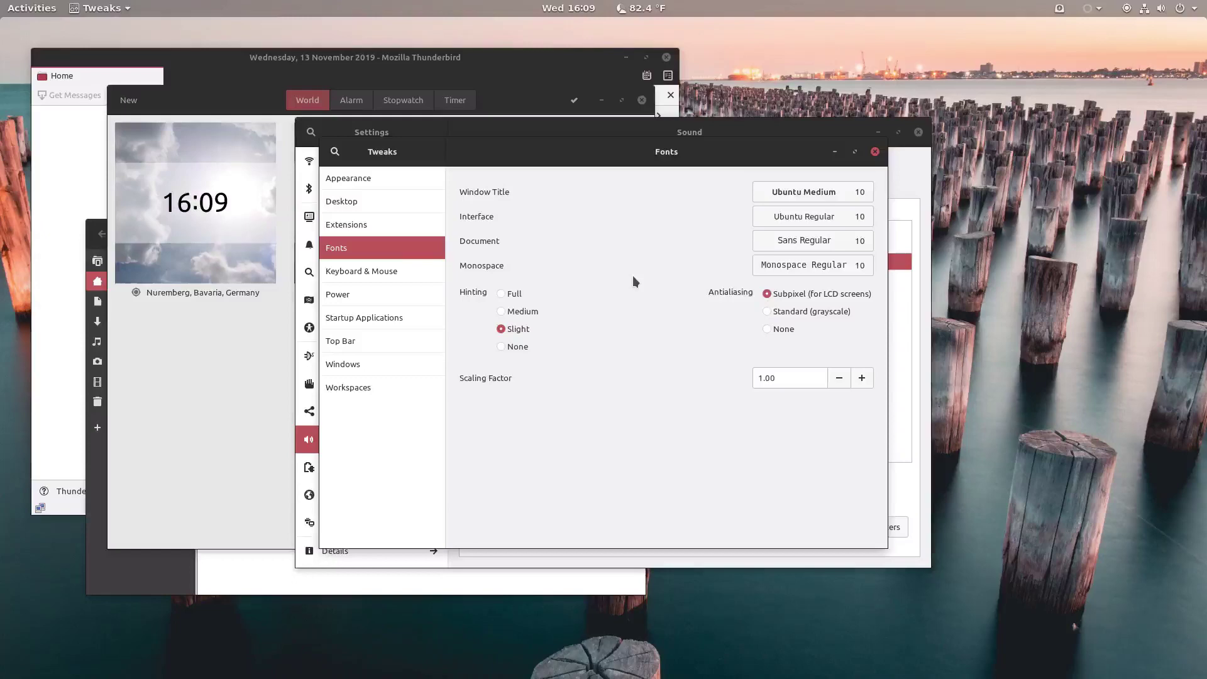
left_click(394, 272)
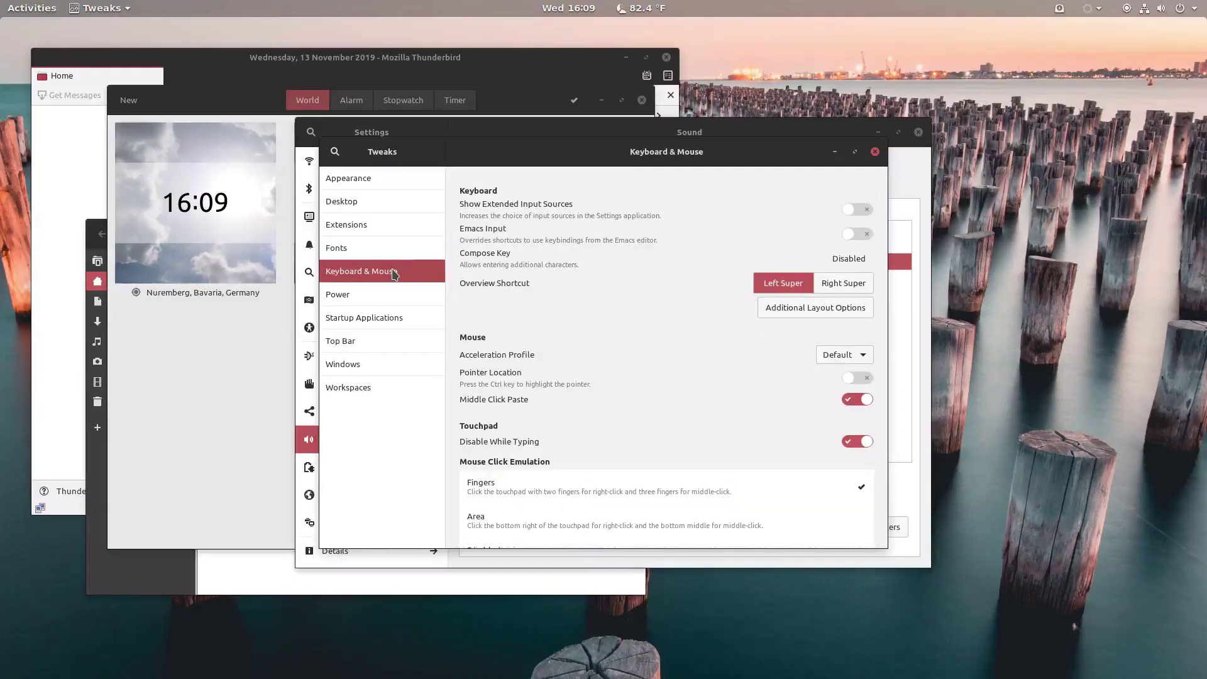
left_click(387, 317)
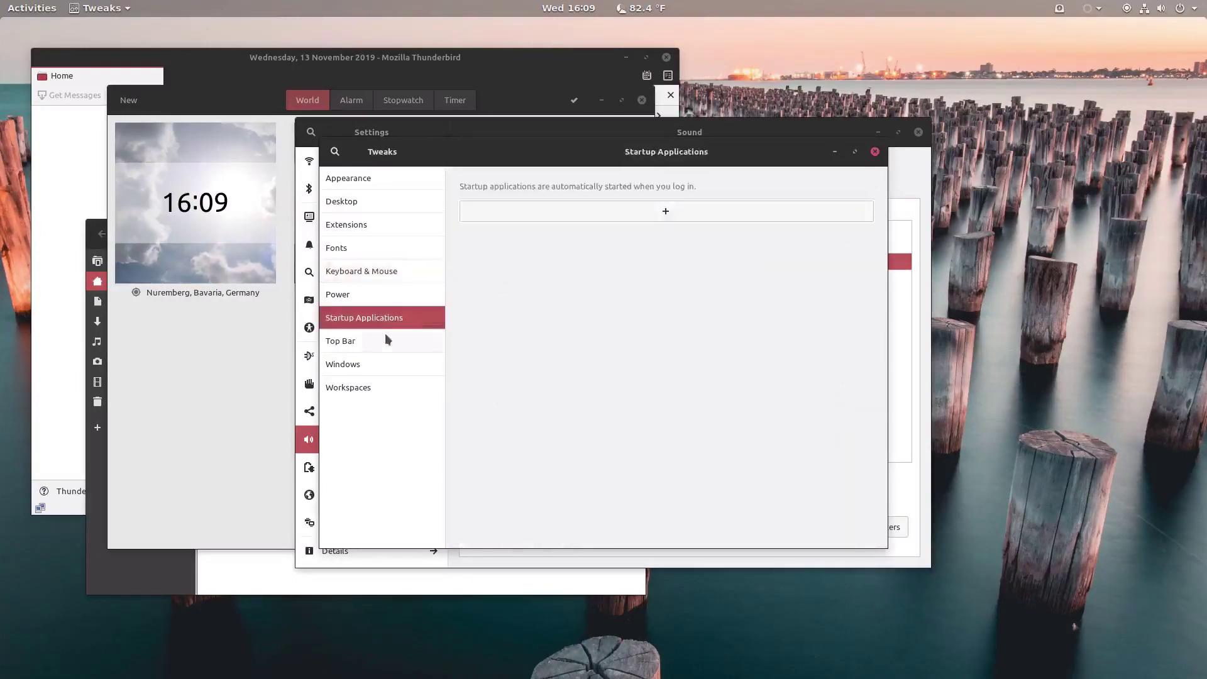
left_click(385, 343)
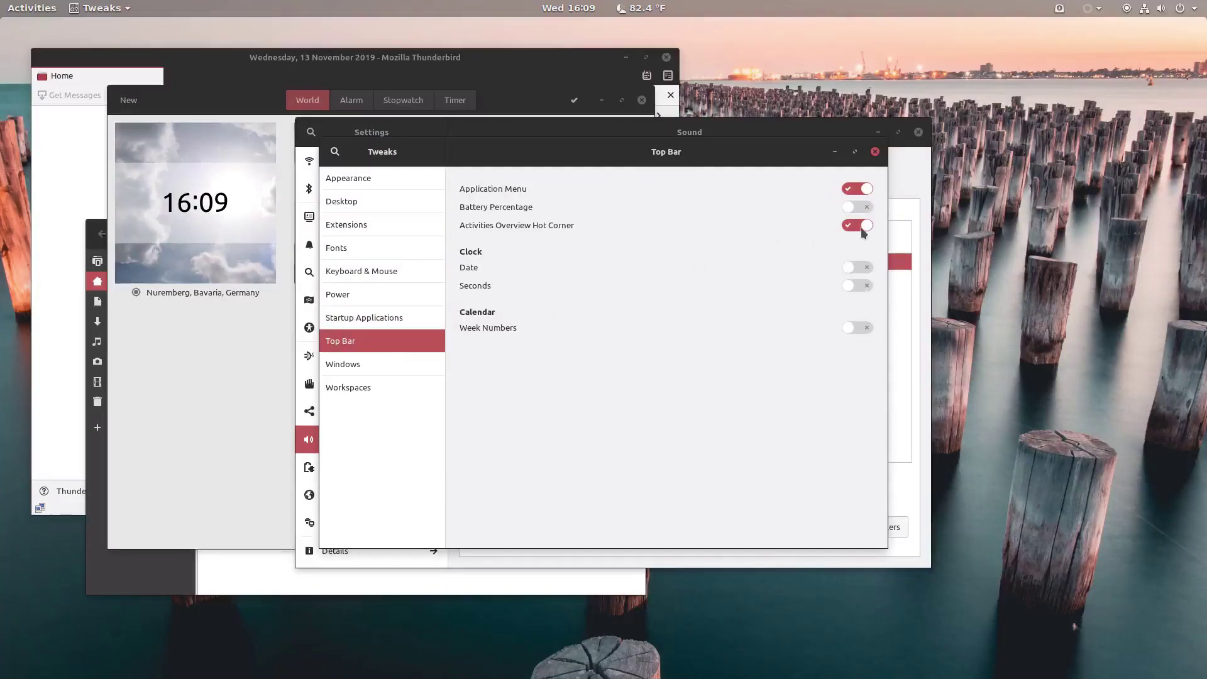
left_click(410, 366)
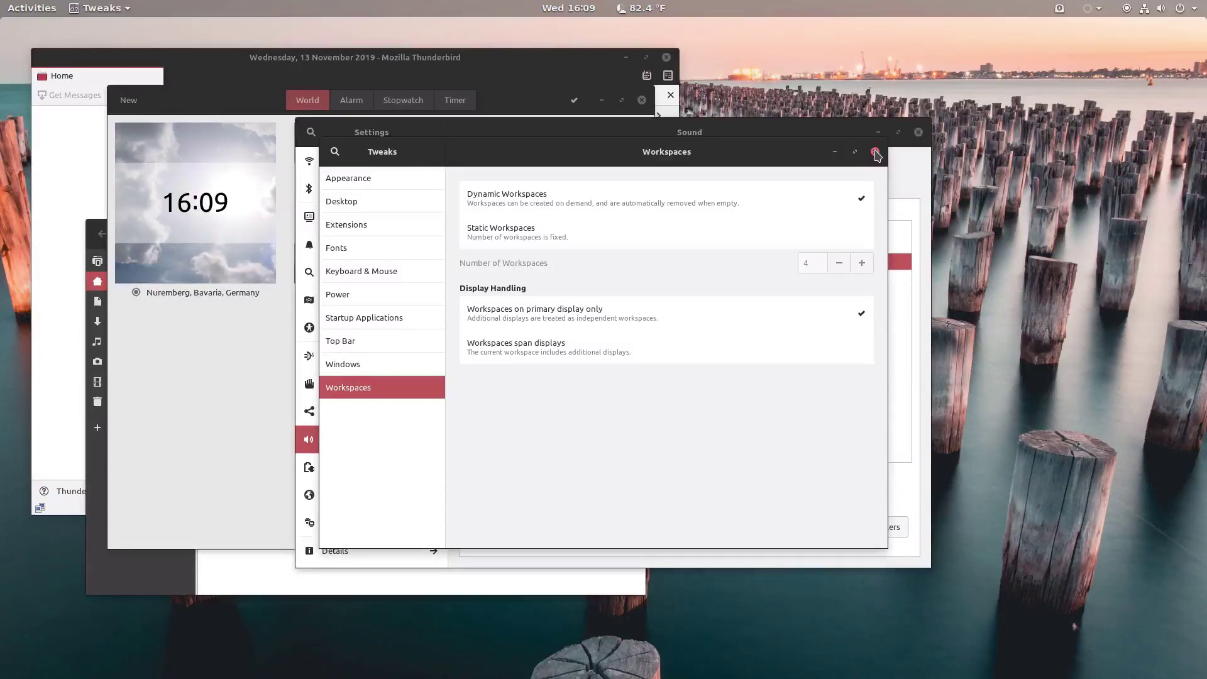
Close Tweaks and Thunderbird with its account dialog, then move the Files window higher and right
left_click(876, 153)
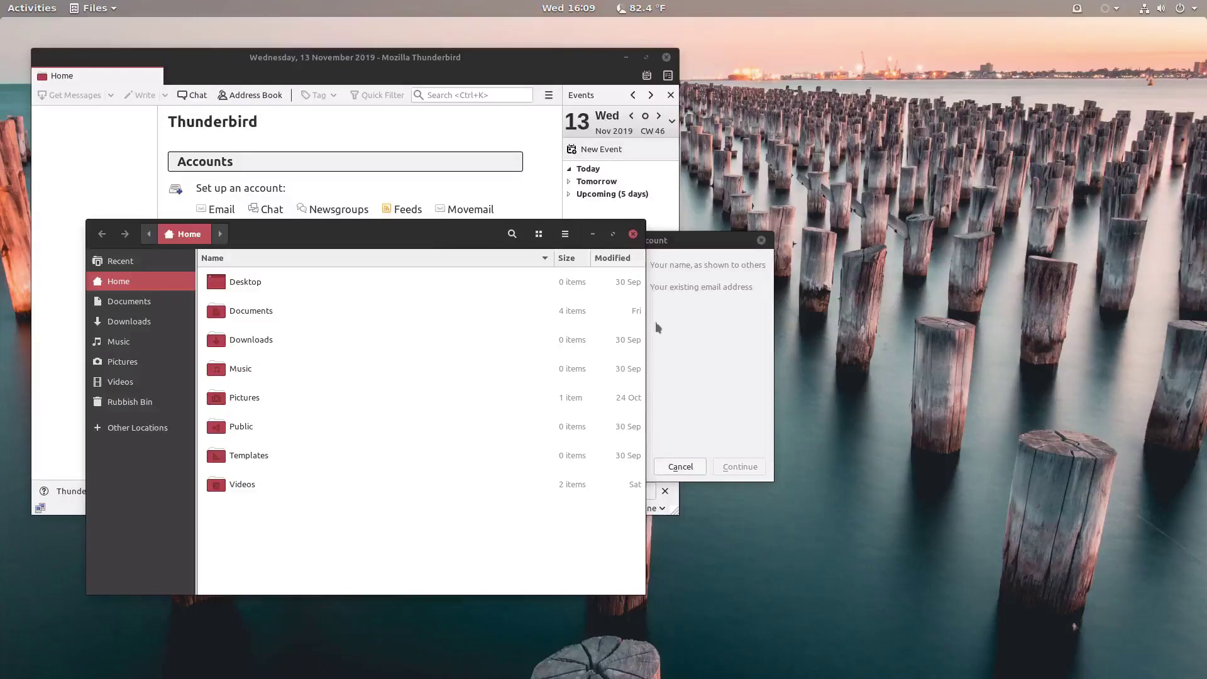
left_click(672, 410)
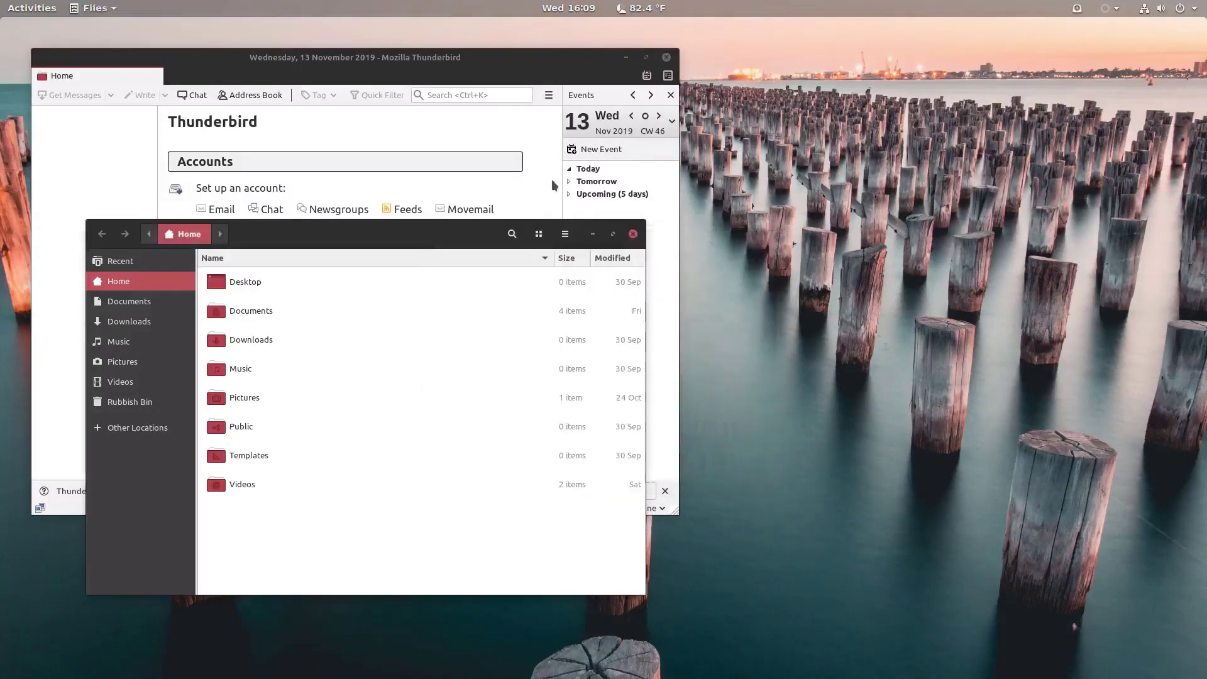
left_click(551, 179)
left_click(667, 58)
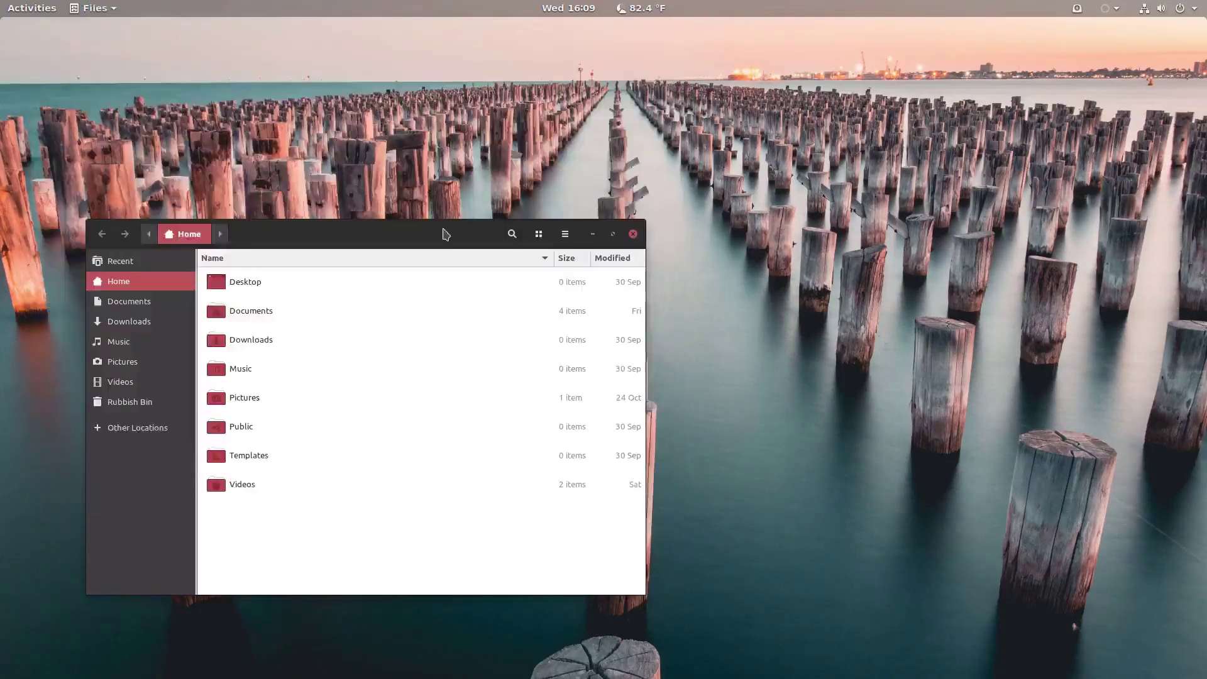
left_click_drag(444, 231, 450, 158)
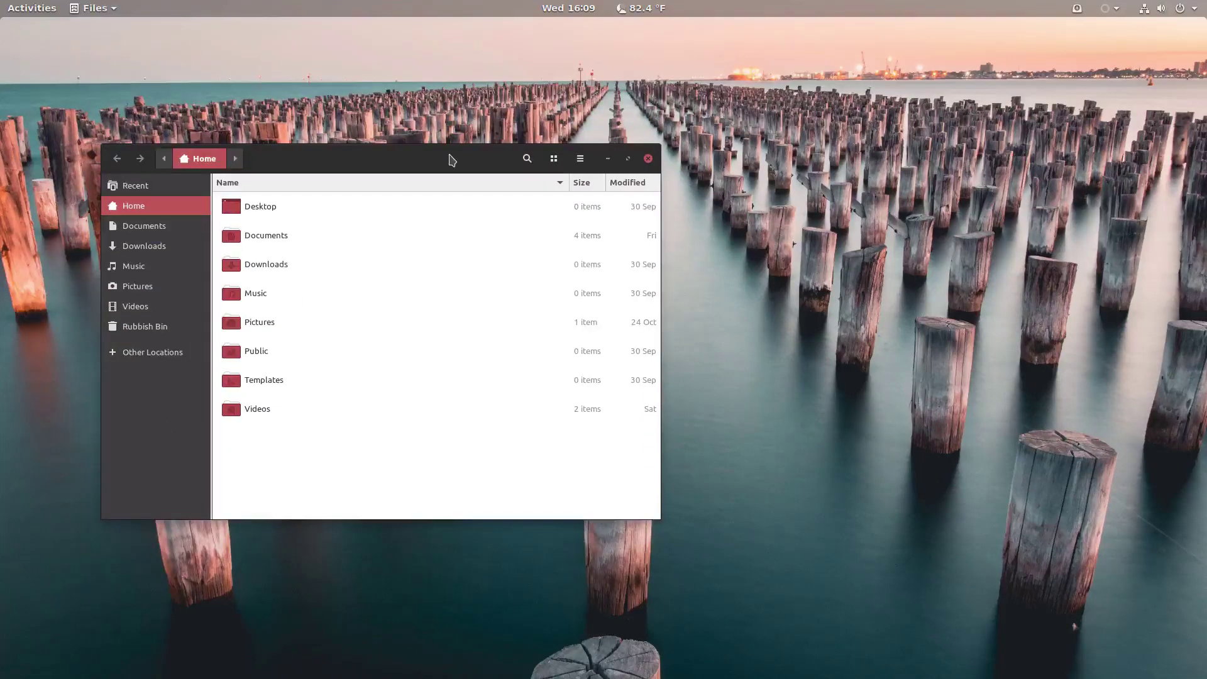